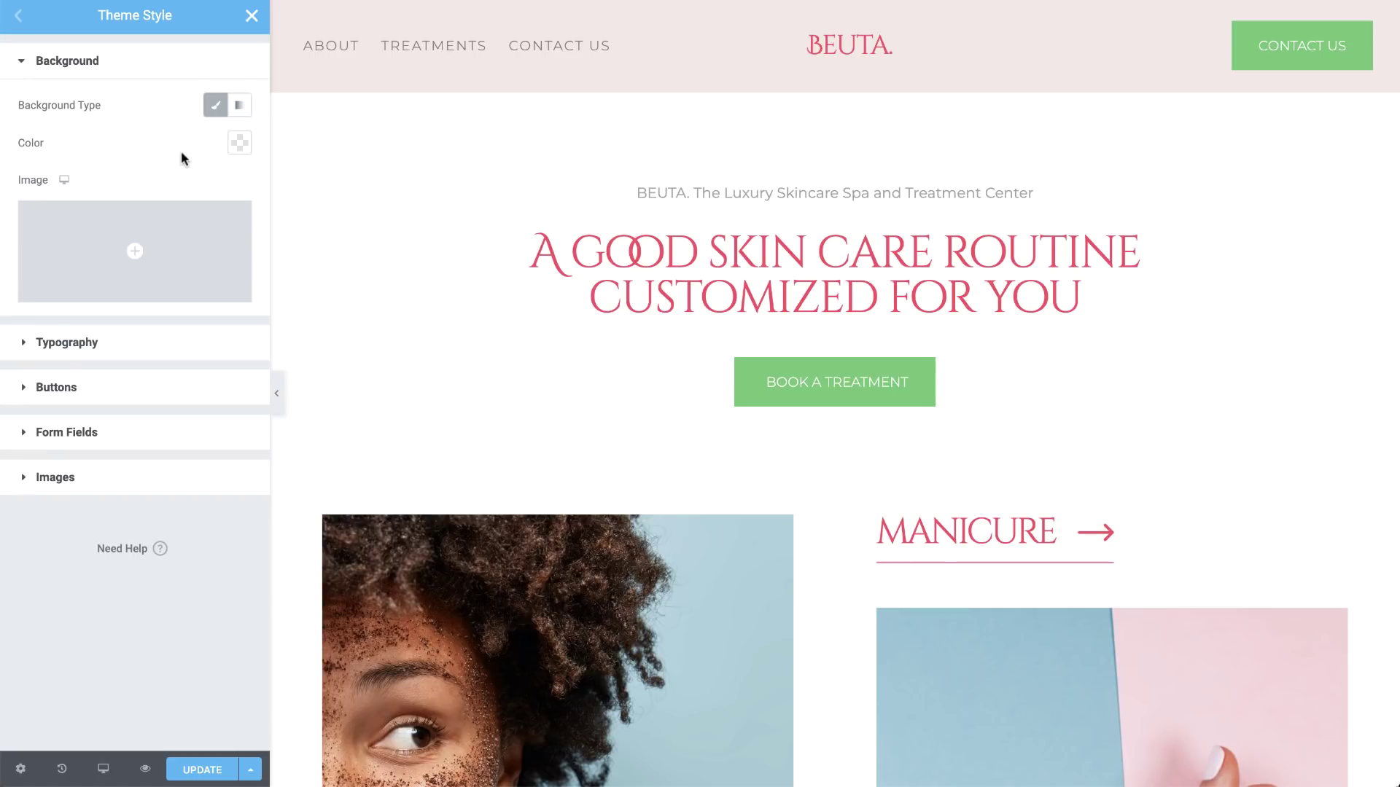
- Set the theme's page background colour to the saved pale pink swatch #F4E8E7
{"action": "left_click", "coordinate": [241, 146]}
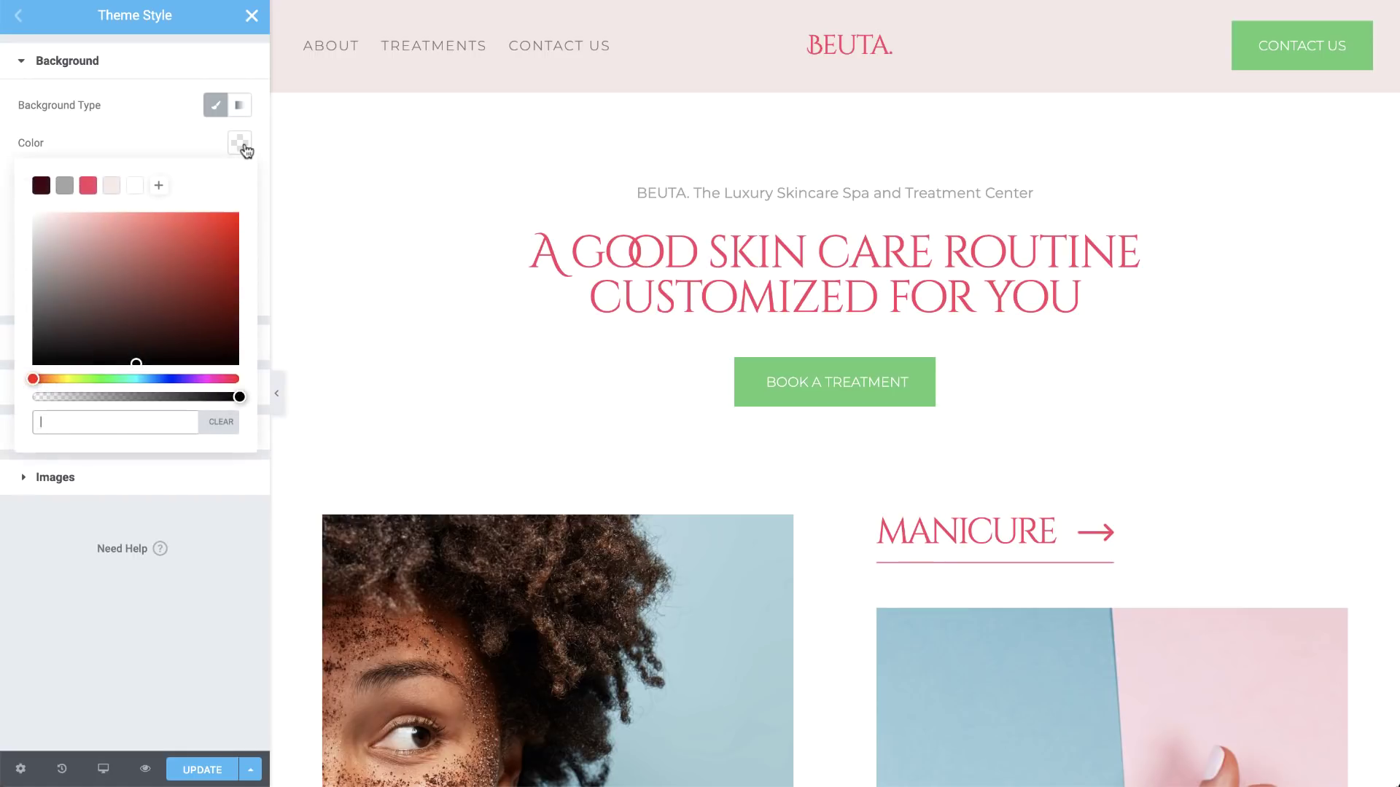
{"action": "left_click", "coordinate": [112, 187]}
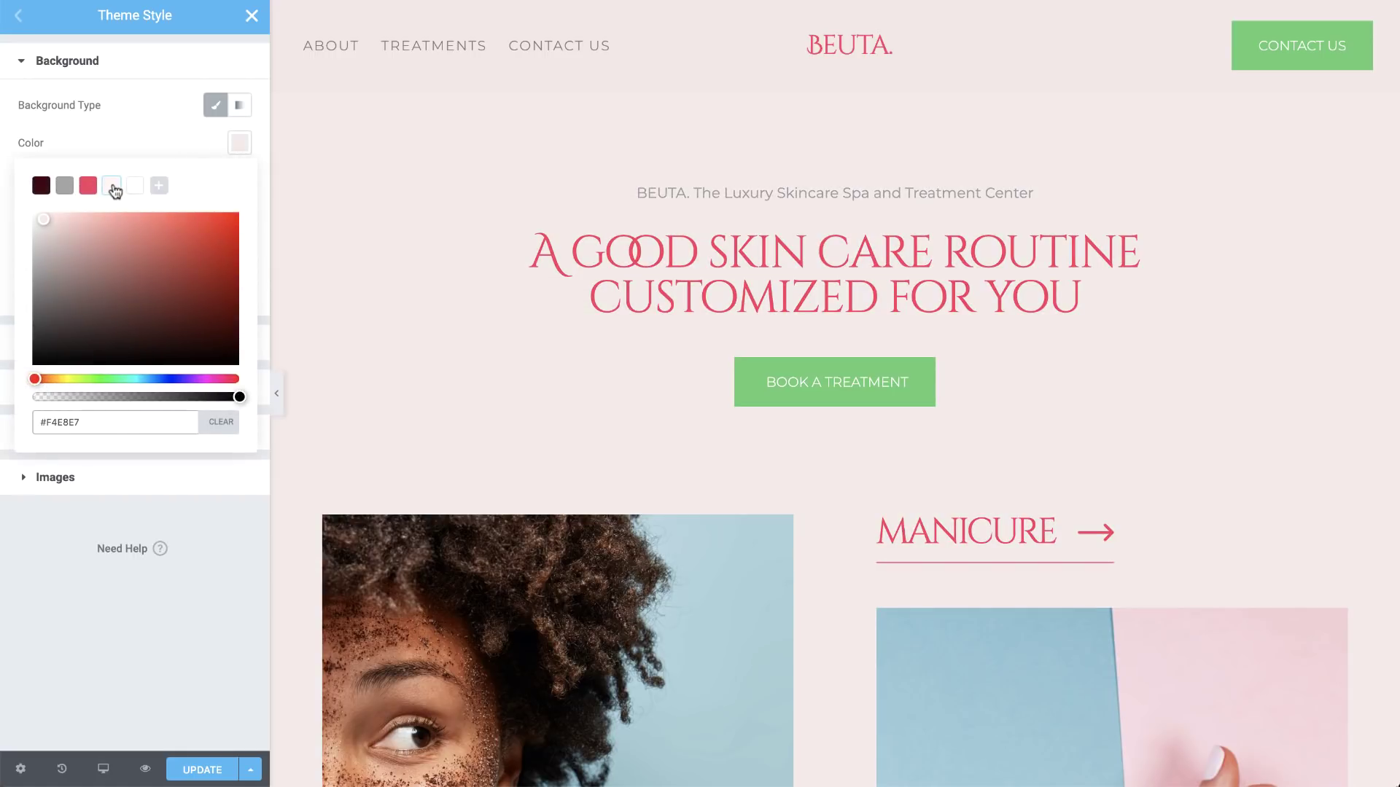
{"action": "left_click", "coordinate": [238, 144]}
- Set the theme buttons' normal-state background colour to the saved pinkish-red swatch
{"action": "left_click", "coordinate": [189, 344]}
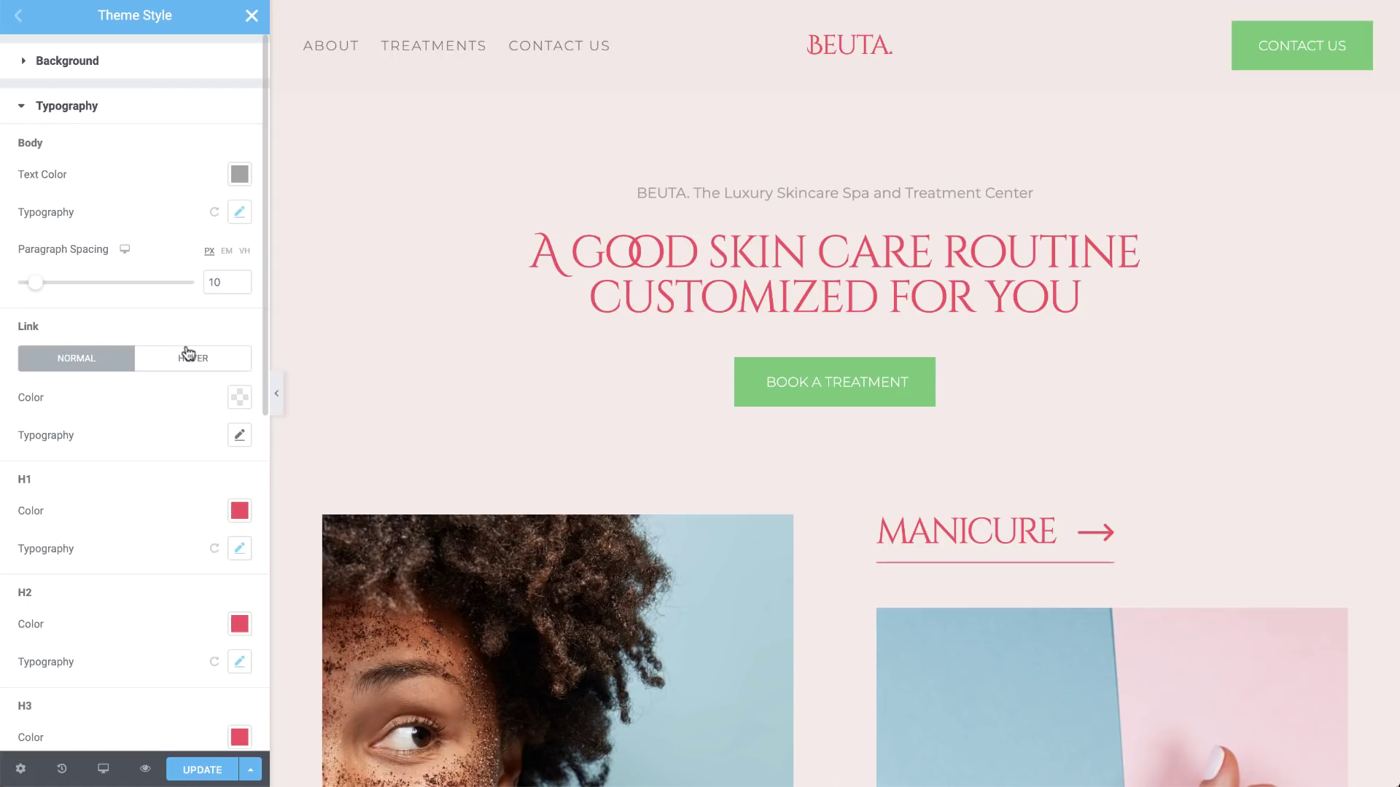
{"action": "left_click", "coordinate": [187, 115]}
{"action": "left_click", "coordinate": [172, 155]}
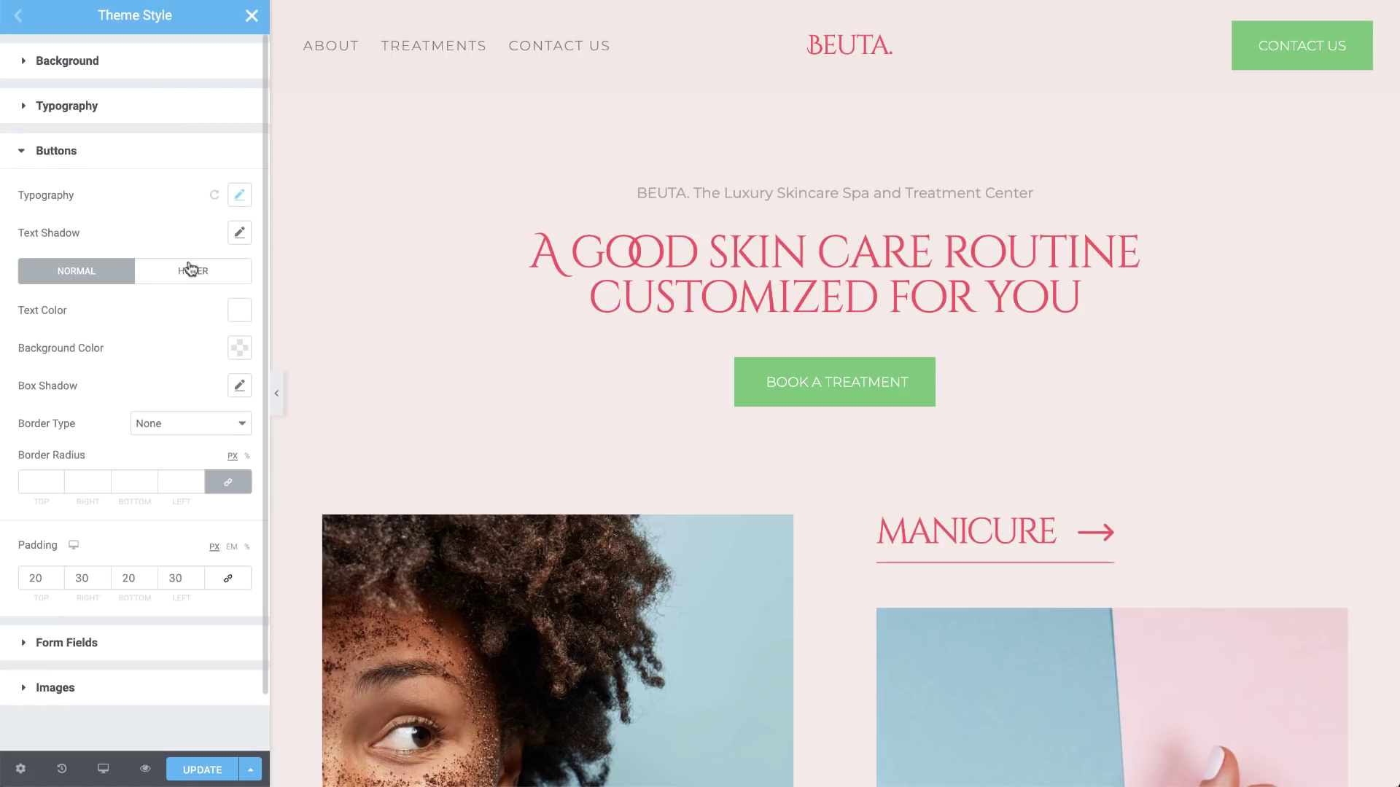
{"action": "left_click", "coordinate": [239, 348]}
{"action": "left_click", "coordinate": [92, 398]}
{"action": "left_click", "coordinate": [239, 349]}
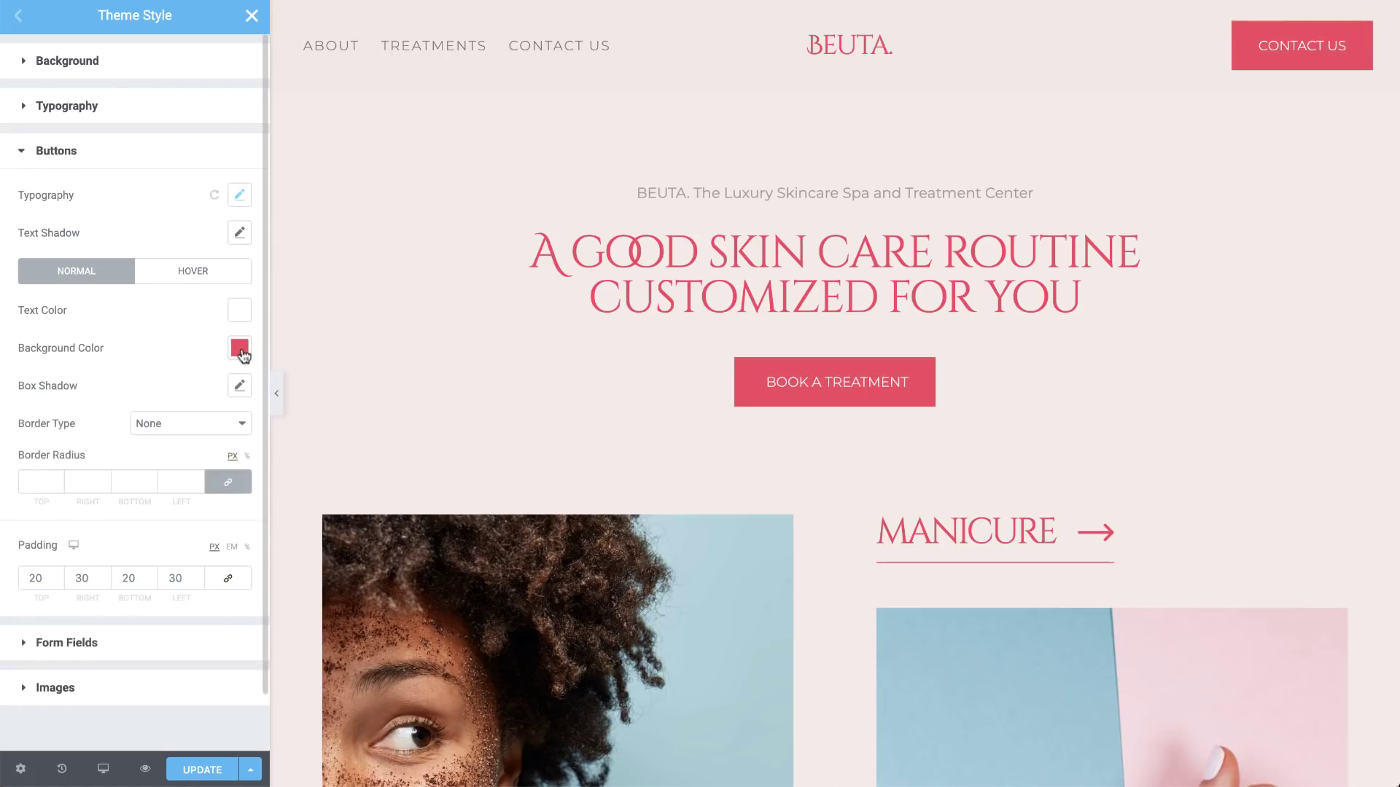
{"action": "left_click", "coordinate": [207, 162]}
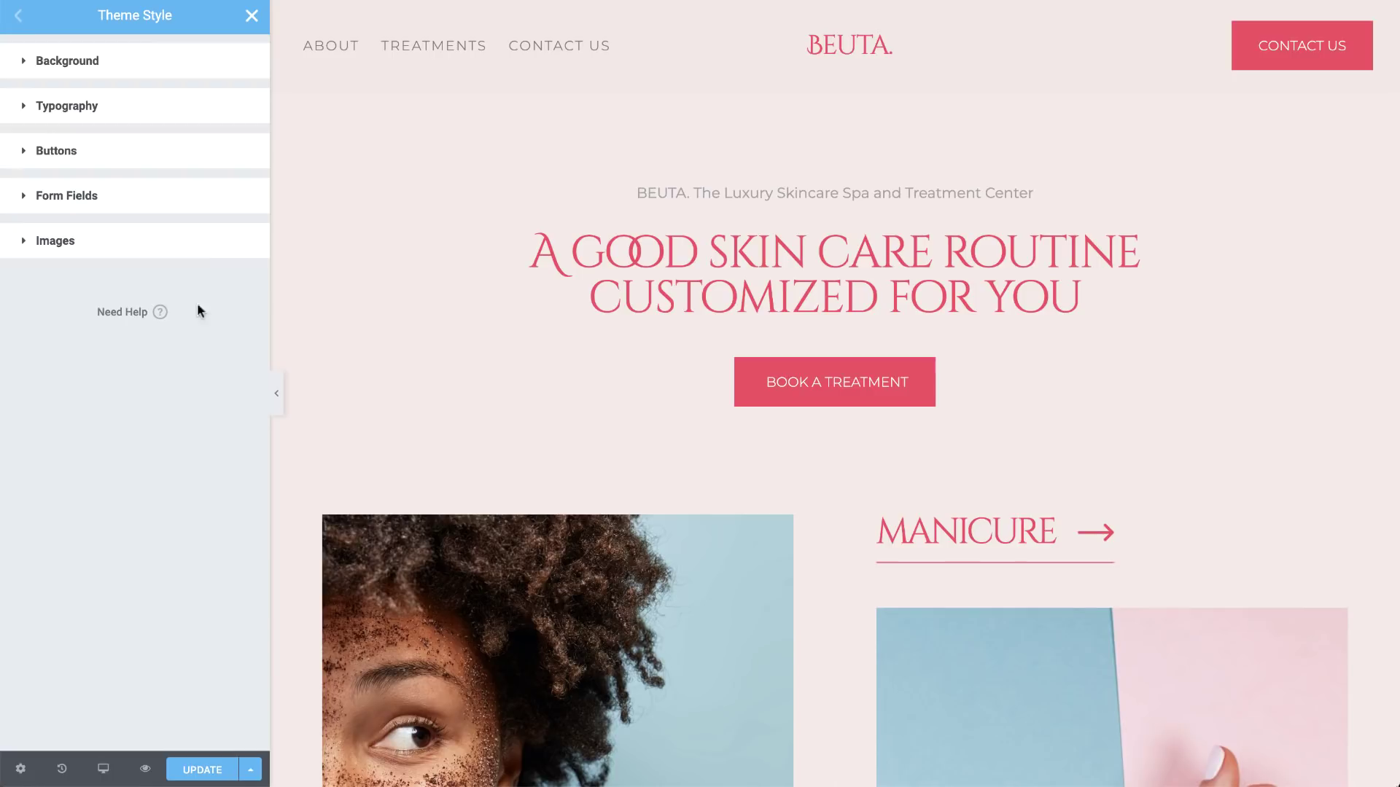
- Save the theme style changes and preview the home page down to its footer
{"action": "left_click", "coordinate": [202, 770]}
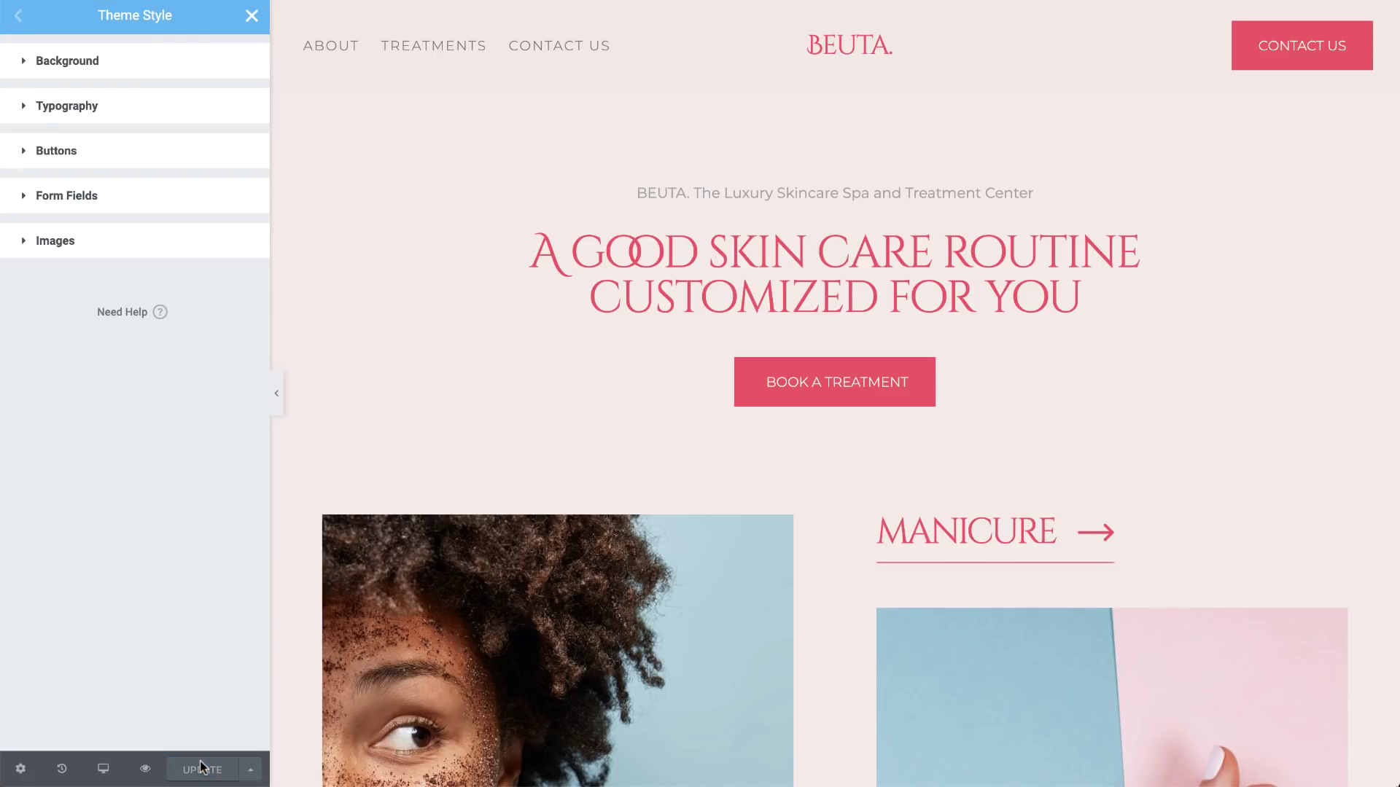
{"action": "left_click", "coordinate": [145, 769]}
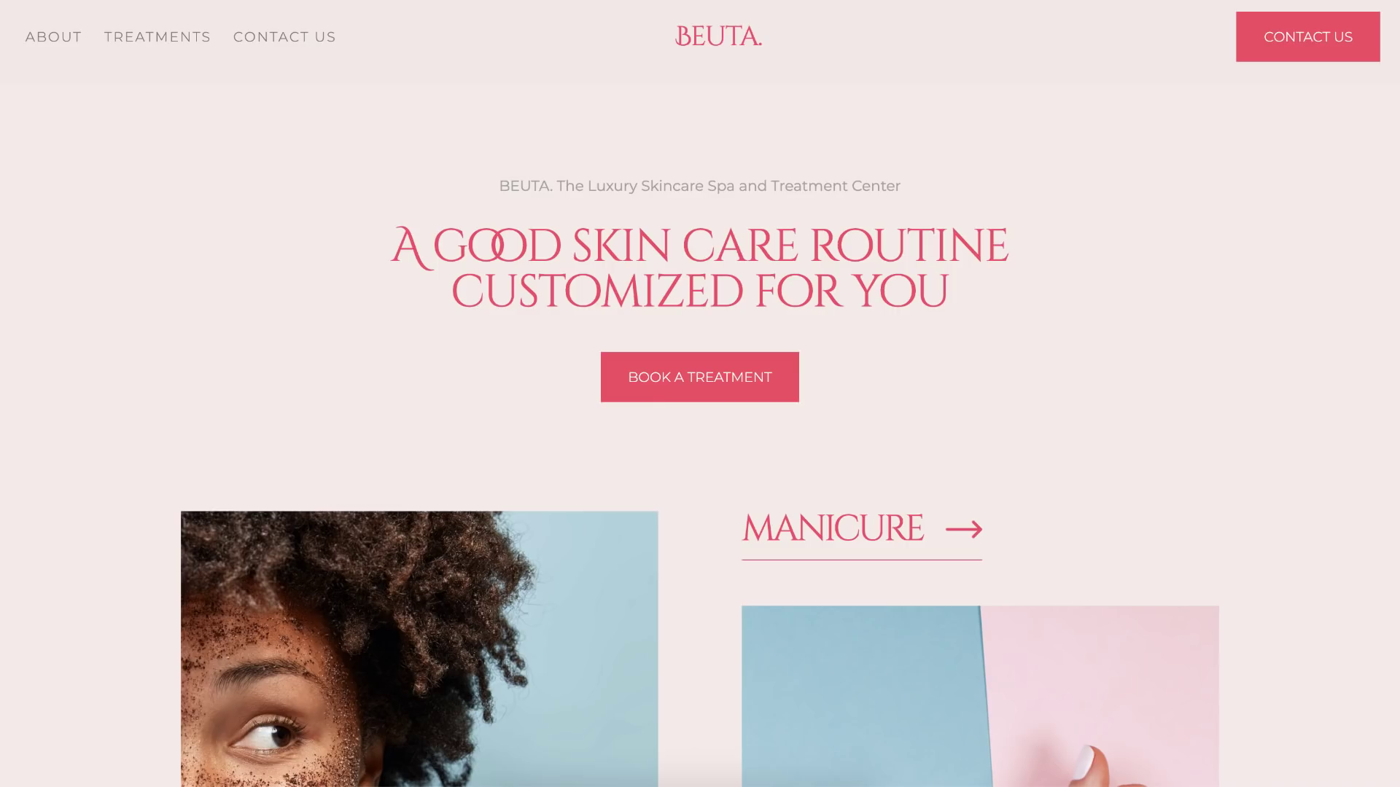
{"action": "scroll", "coordinate": [700, 437], "scroll_direction": "down", "scroll_amount": 8}
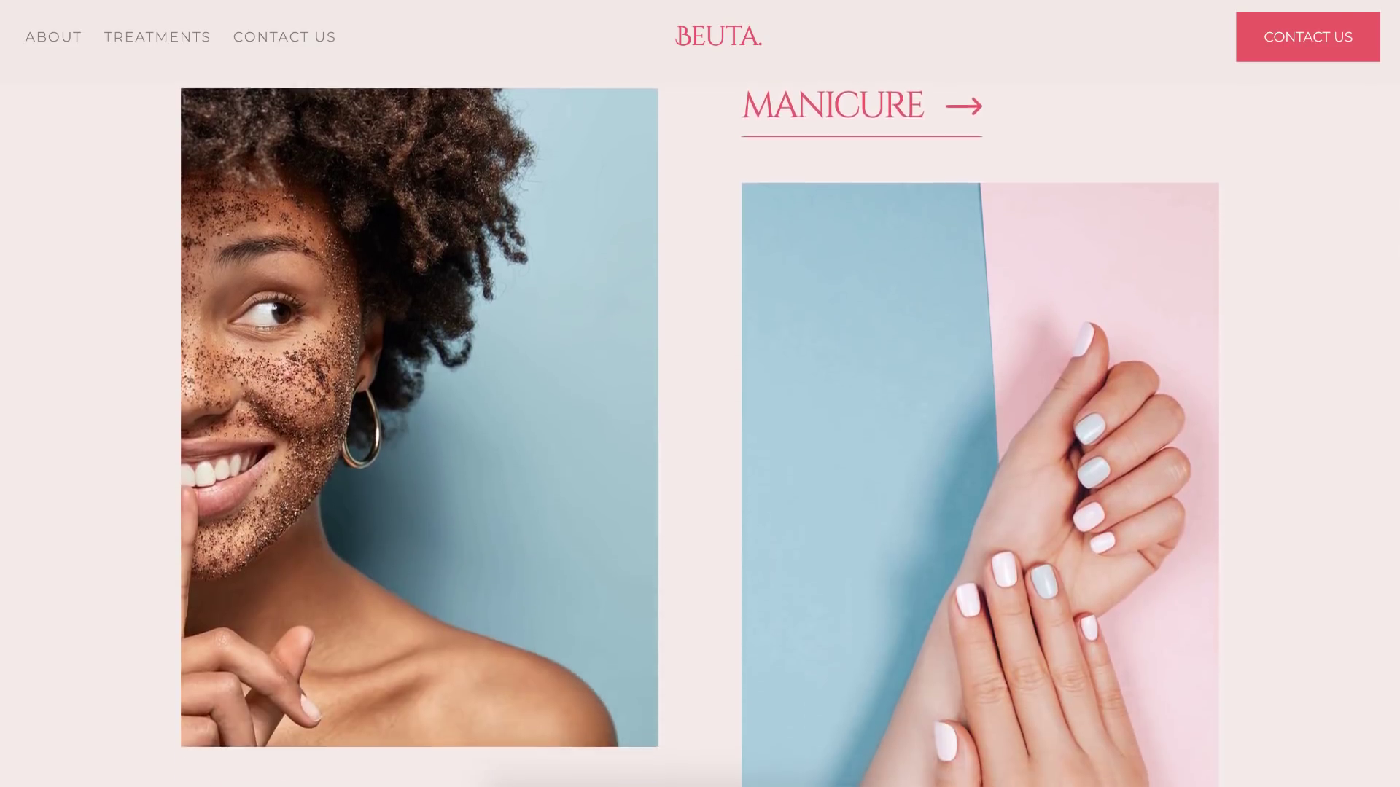
{"action": "scroll", "coordinate": [700, 438], "scroll_direction": "down", "scroll_amount": 8}
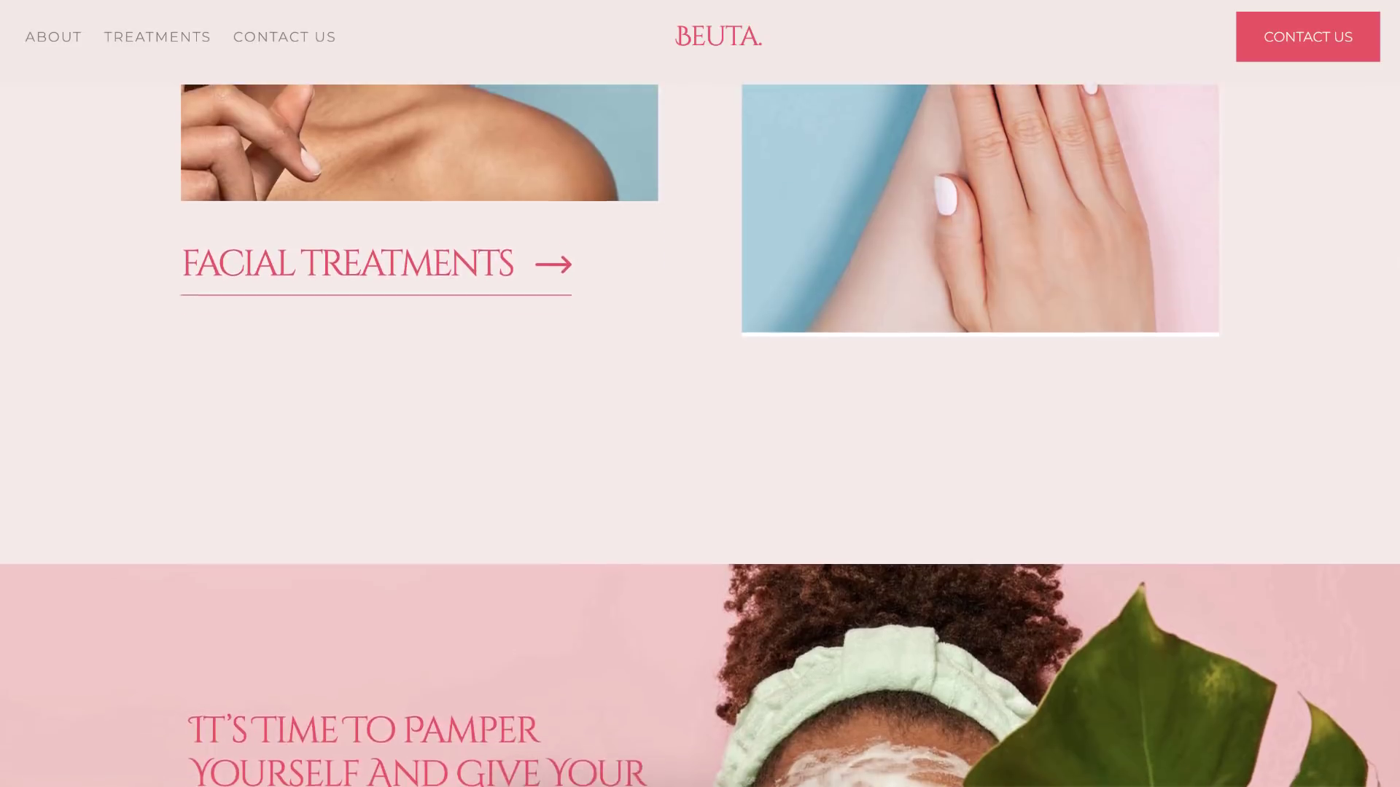
{"action": "scroll", "coordinate": [699, 437], "scroll_direction": "down", "scroll_amount": 8}
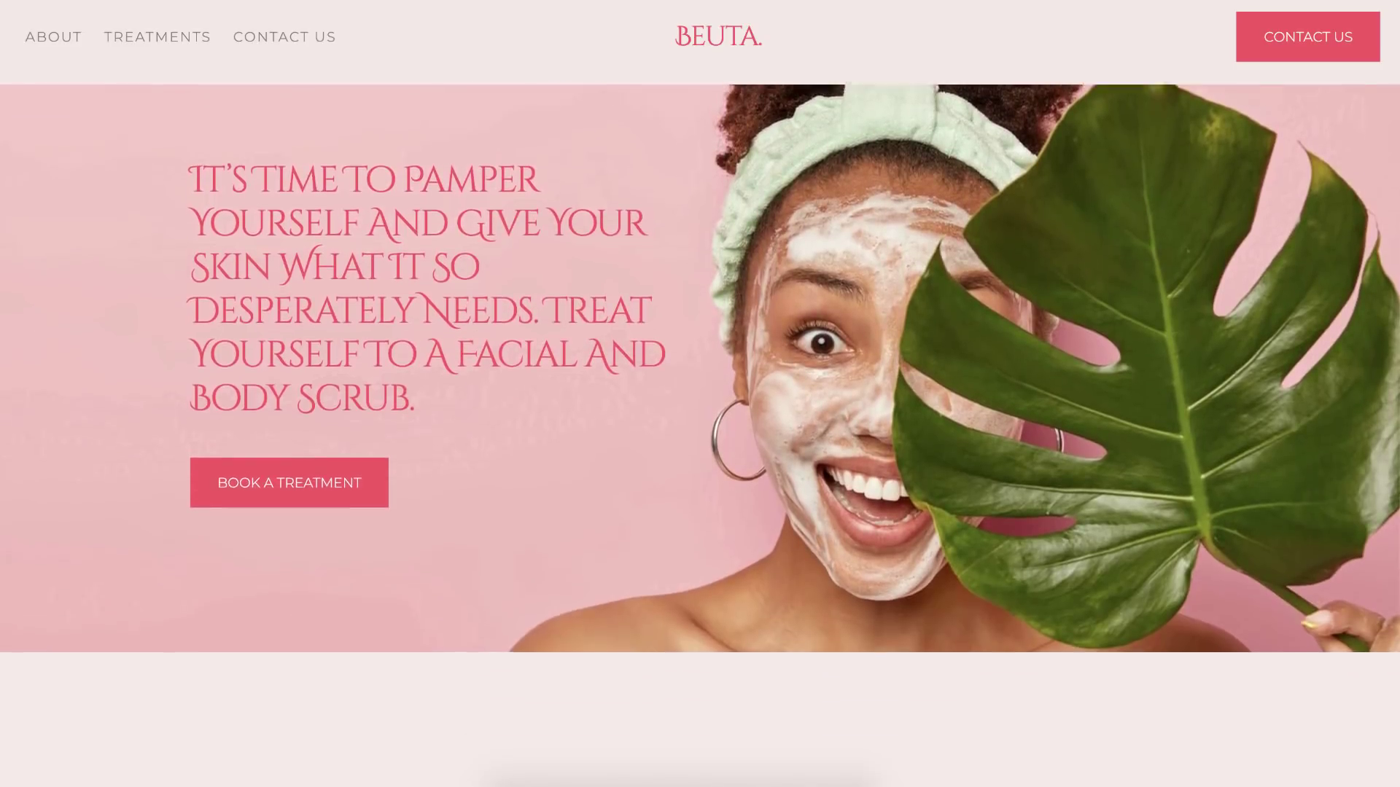
{"action": "scroll", "coordinate": [700, 438], "scroll_direction": "down", "scroll_amount": 7}
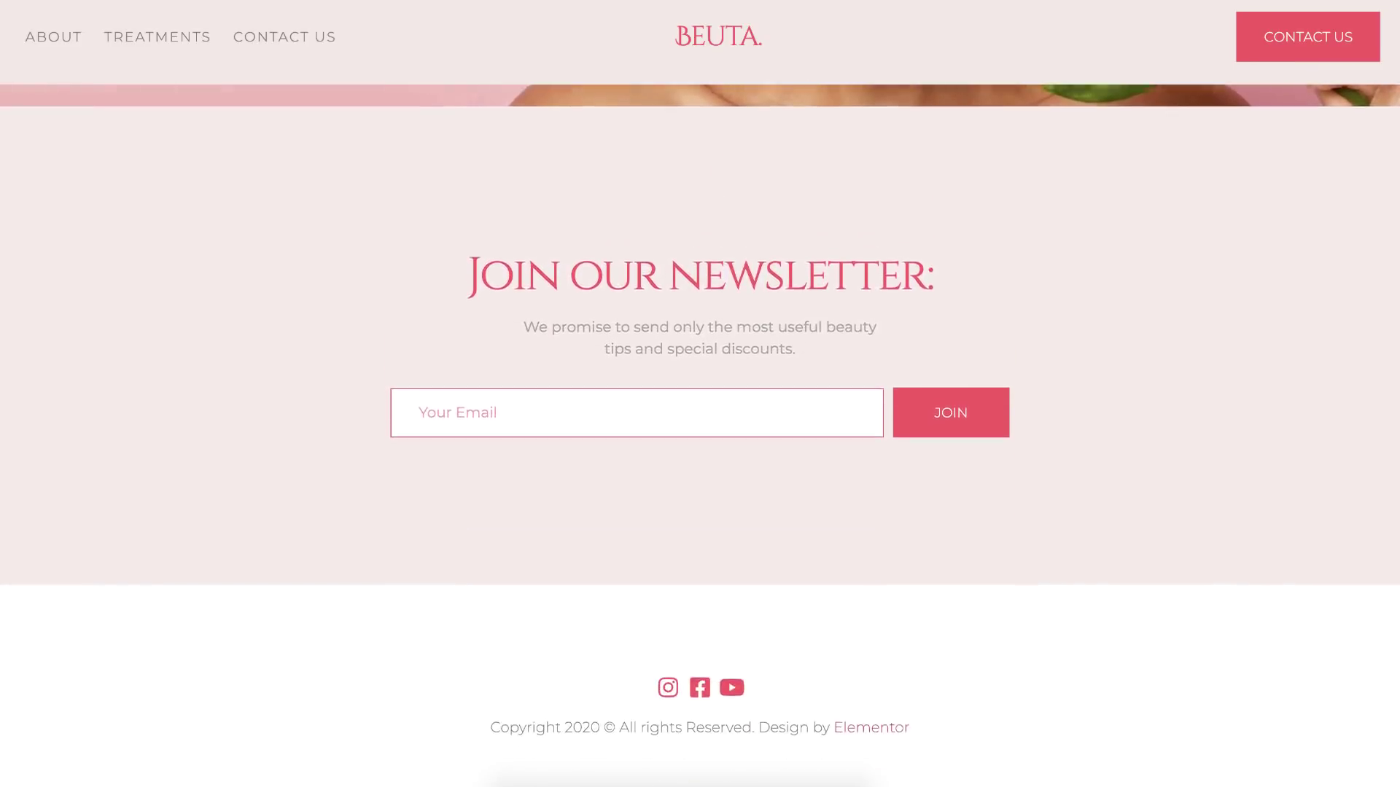
- View the Contact Us page and check the focus styling of the form's Name and Email fields
{"action": "left_click", "coordinate": [278, 40]}
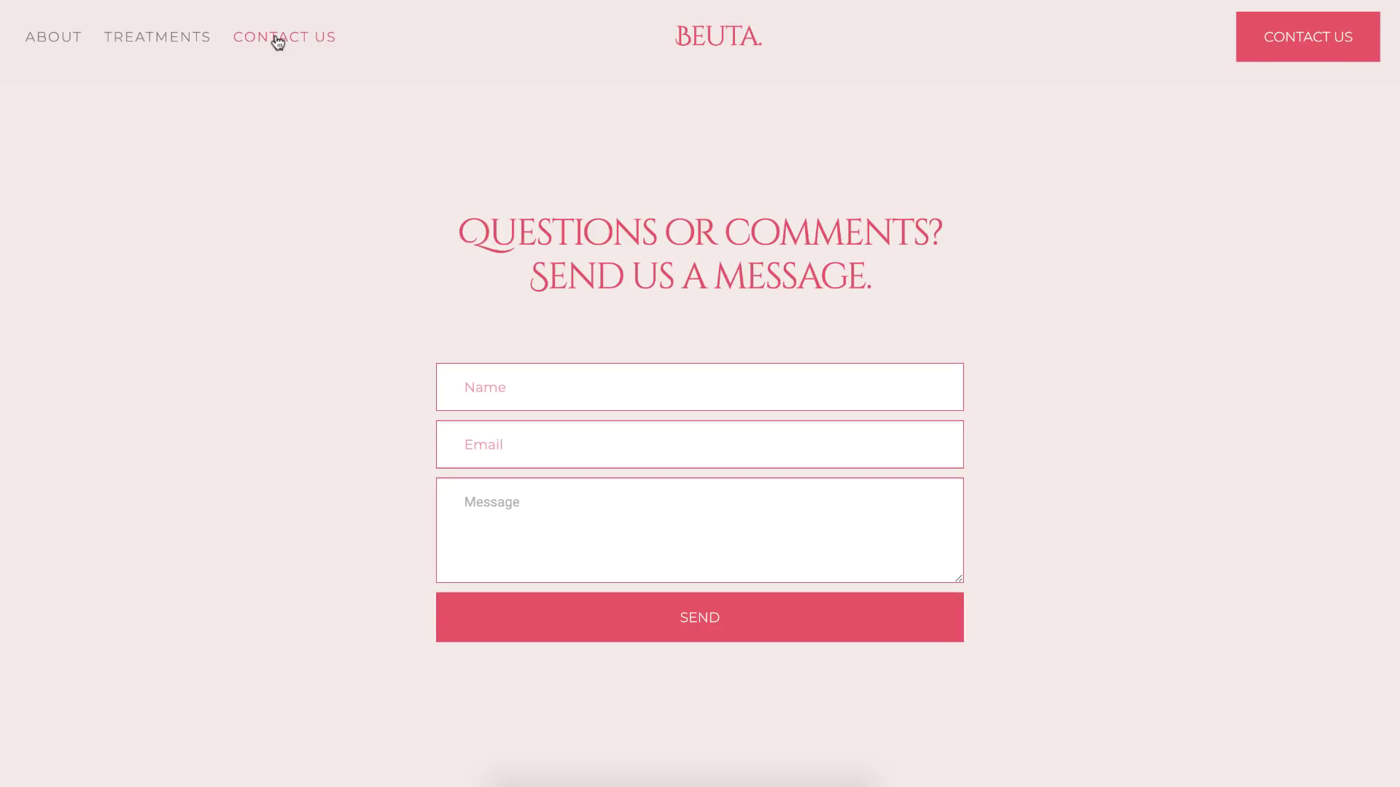
{"action": "left_click", "coordinate": [519, 387]}
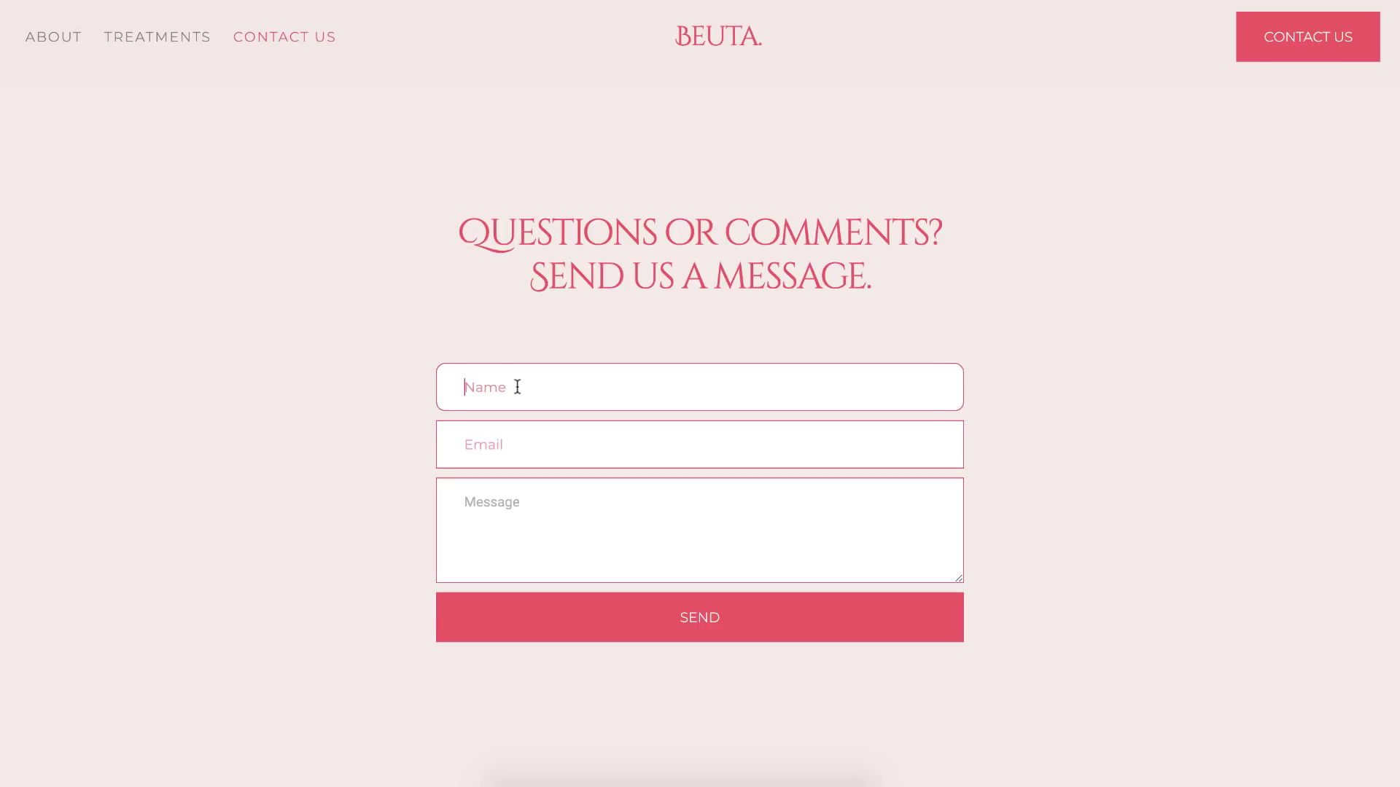
{"action": "left_click", "coordinate": [523, 437]}
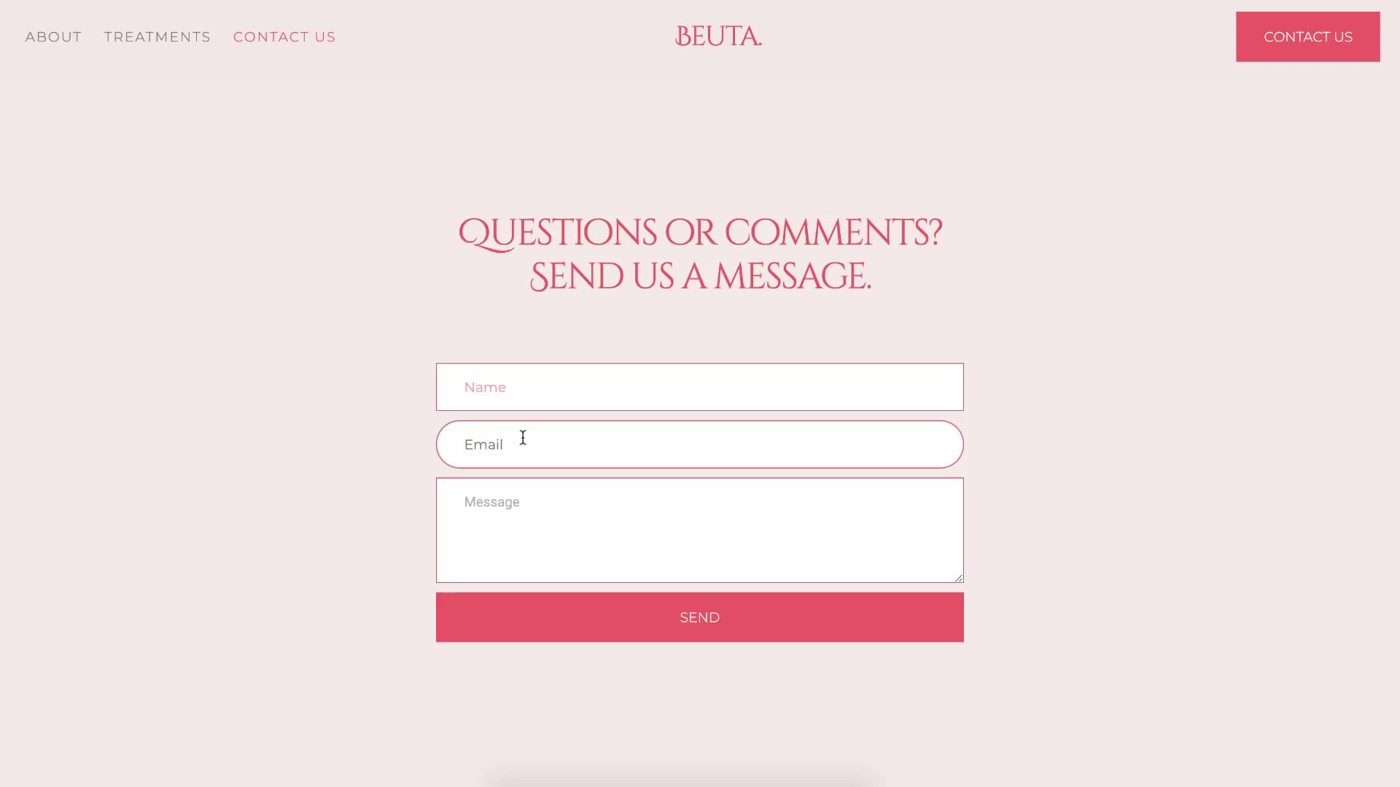
{"action": "left_click", "coordinate": [346, 433]}
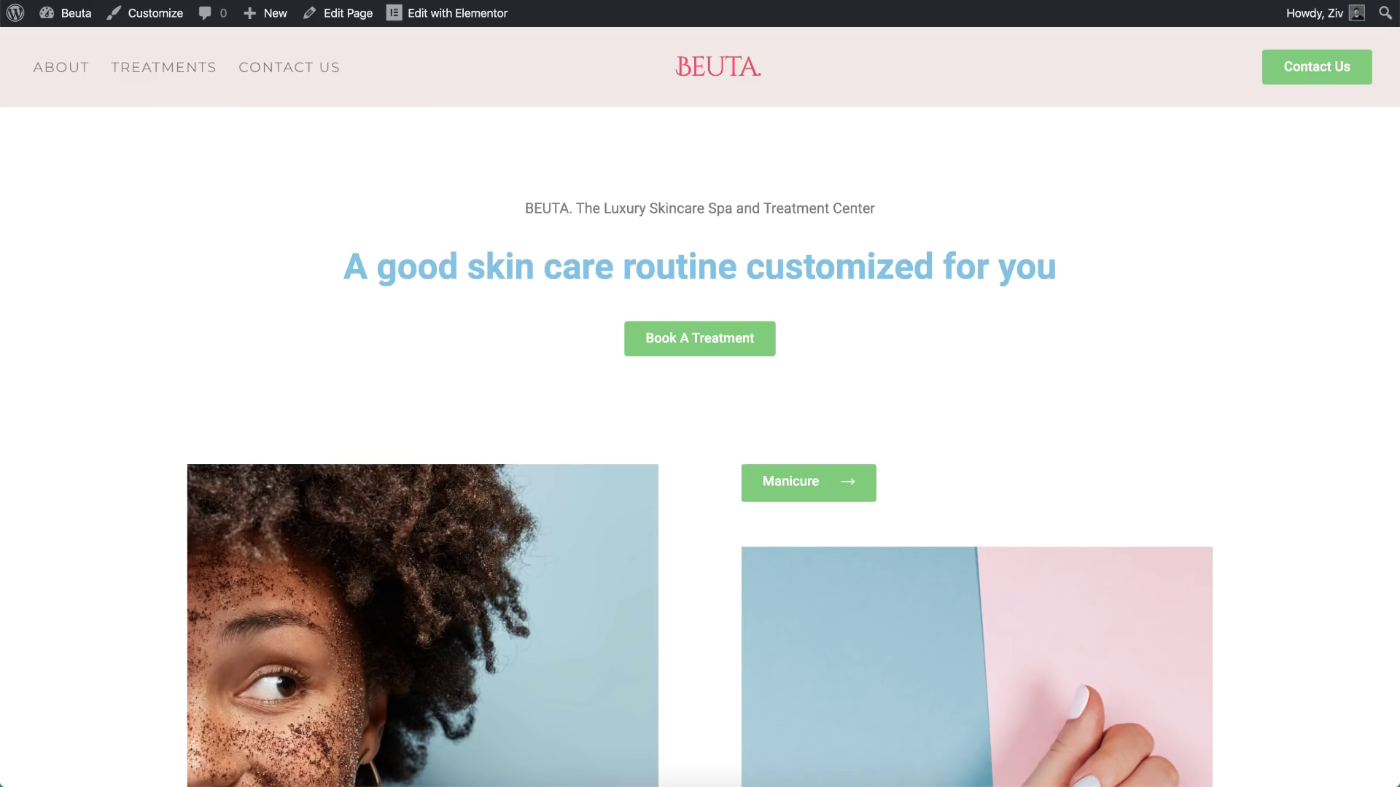
- Review the unstyled home page down to its footer and the Contact Us page, and return to the home page
{"action": "scroll", "coordinate": [700, 437], "scroll_direction": "down", "scroll_amount": 10}
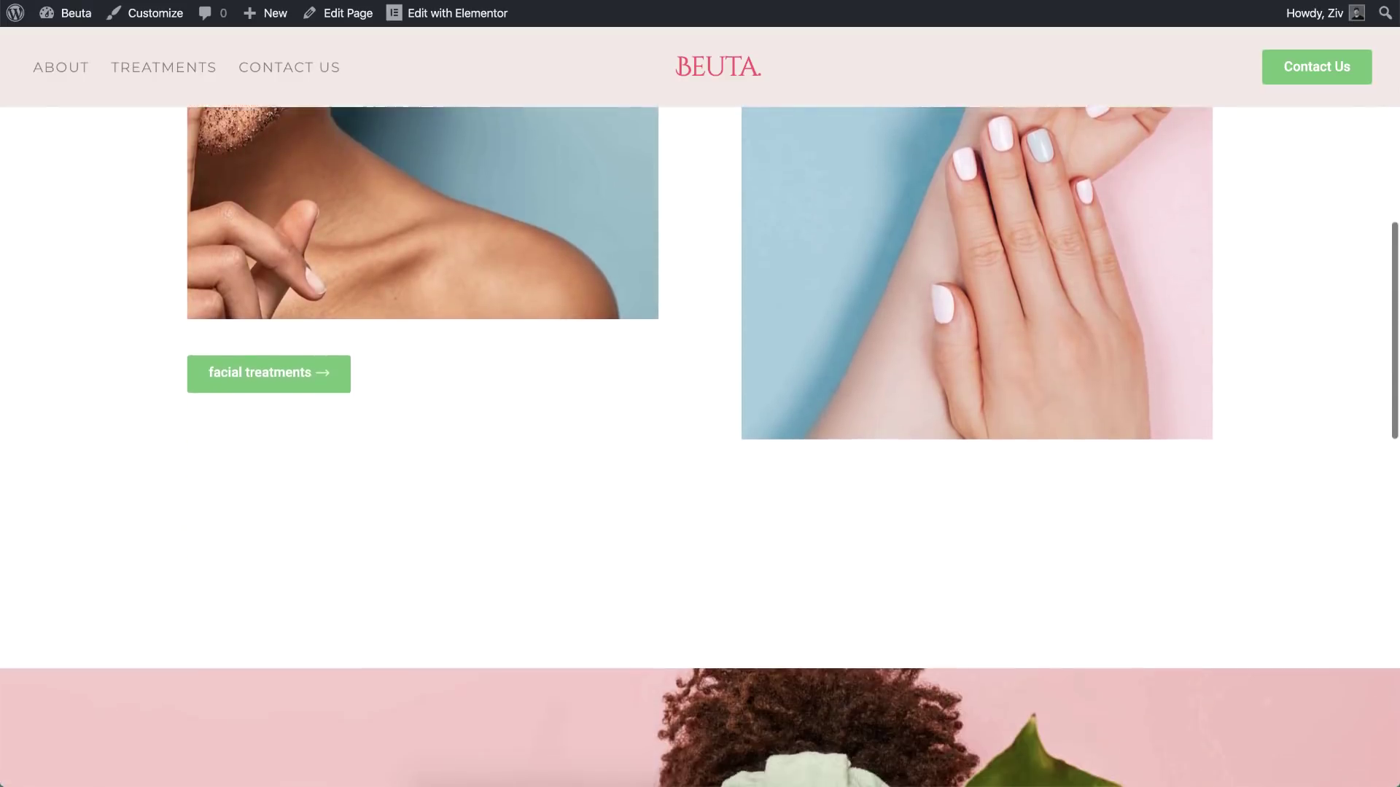
{"action": "scroll", "coordinate": [700, 438], "scroll_direction": "down", "scroll_amount": 11}
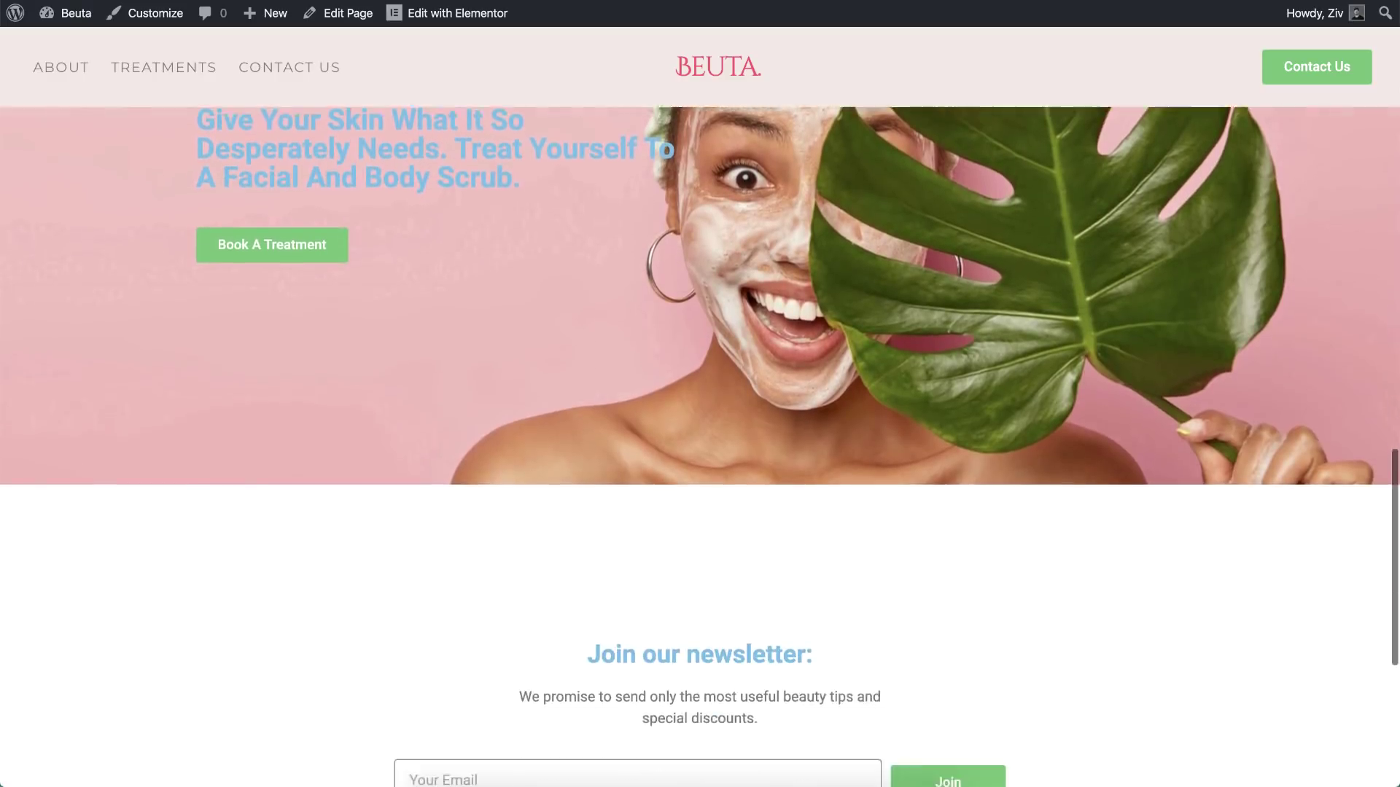
{"action": "scroll", "coordinate": [700, 437], "scroll_direction": "down", "scroll_amount": 6}
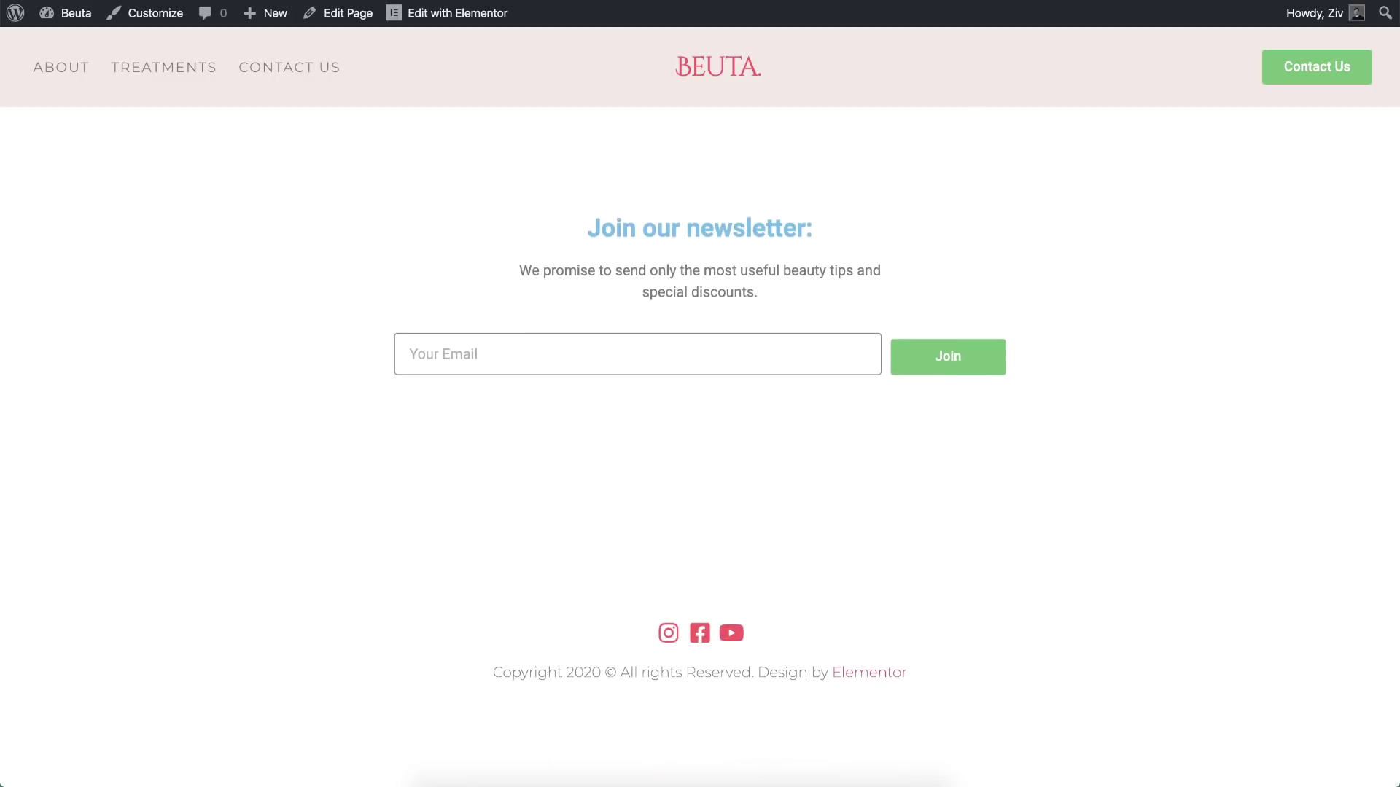
{"action": "left_click", "coordinate": [315, 72]}
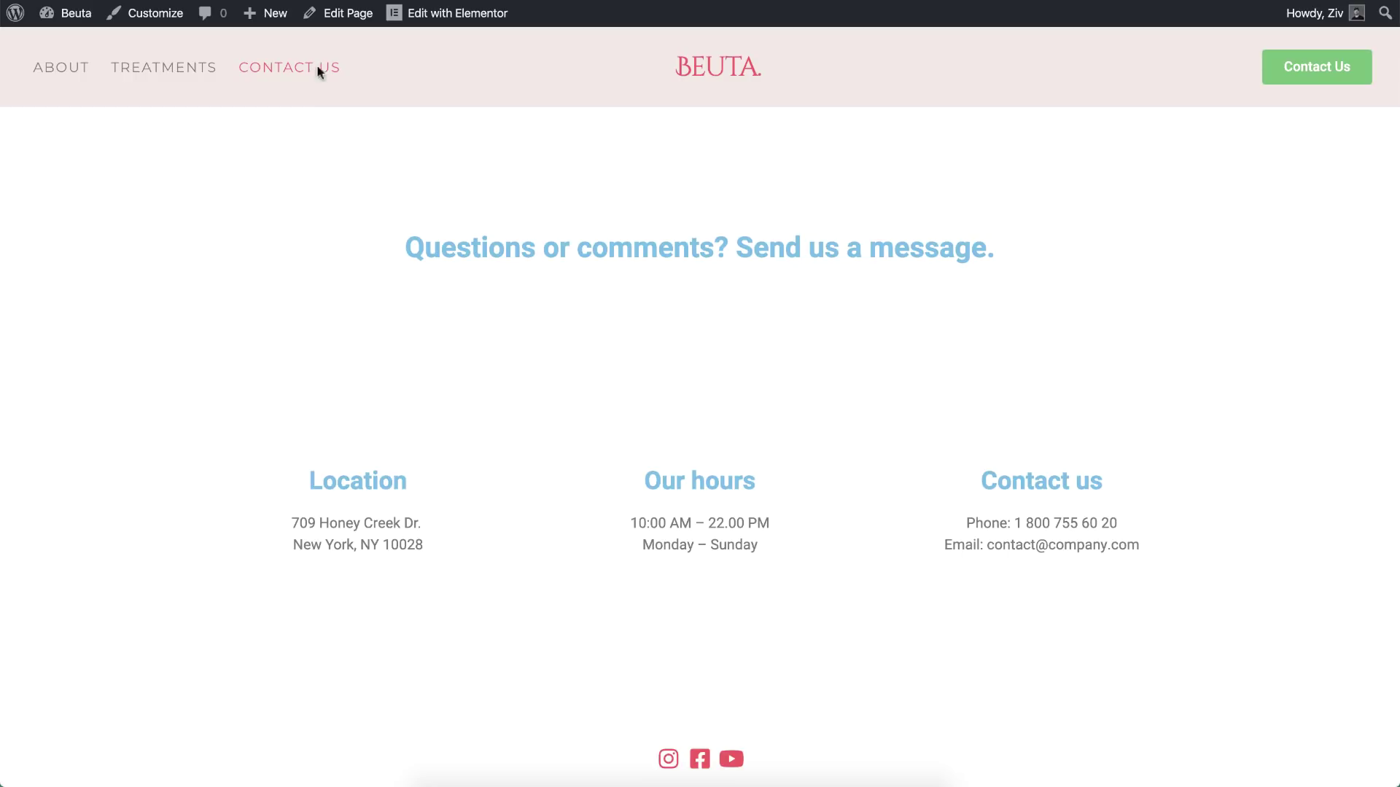
{"action": "left_click", "coordinate": [686, 64]}
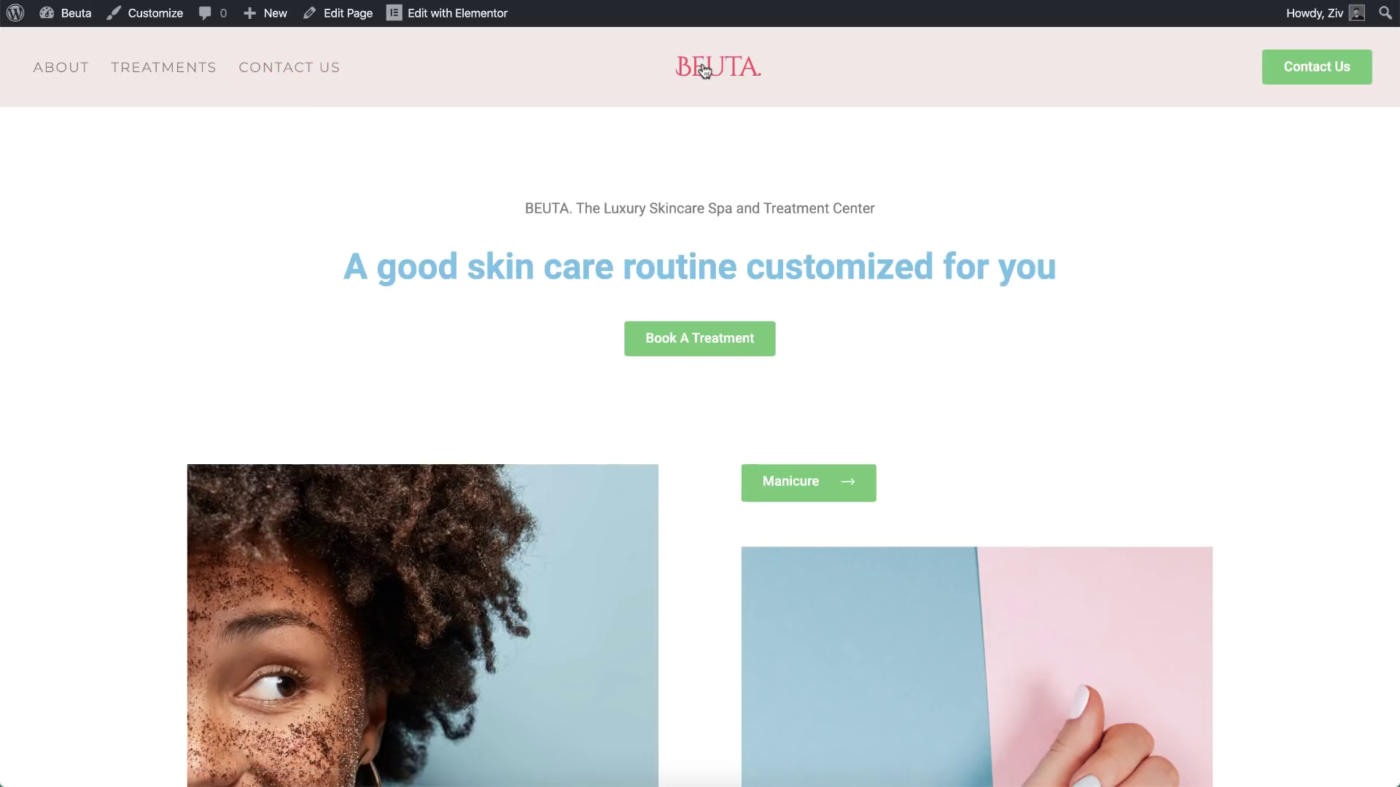
- Open the home page for editing in Elementor and check the main heading's HTML tag options, keeping H1
{"action": "left_click", "coordinate": [488, 15]}
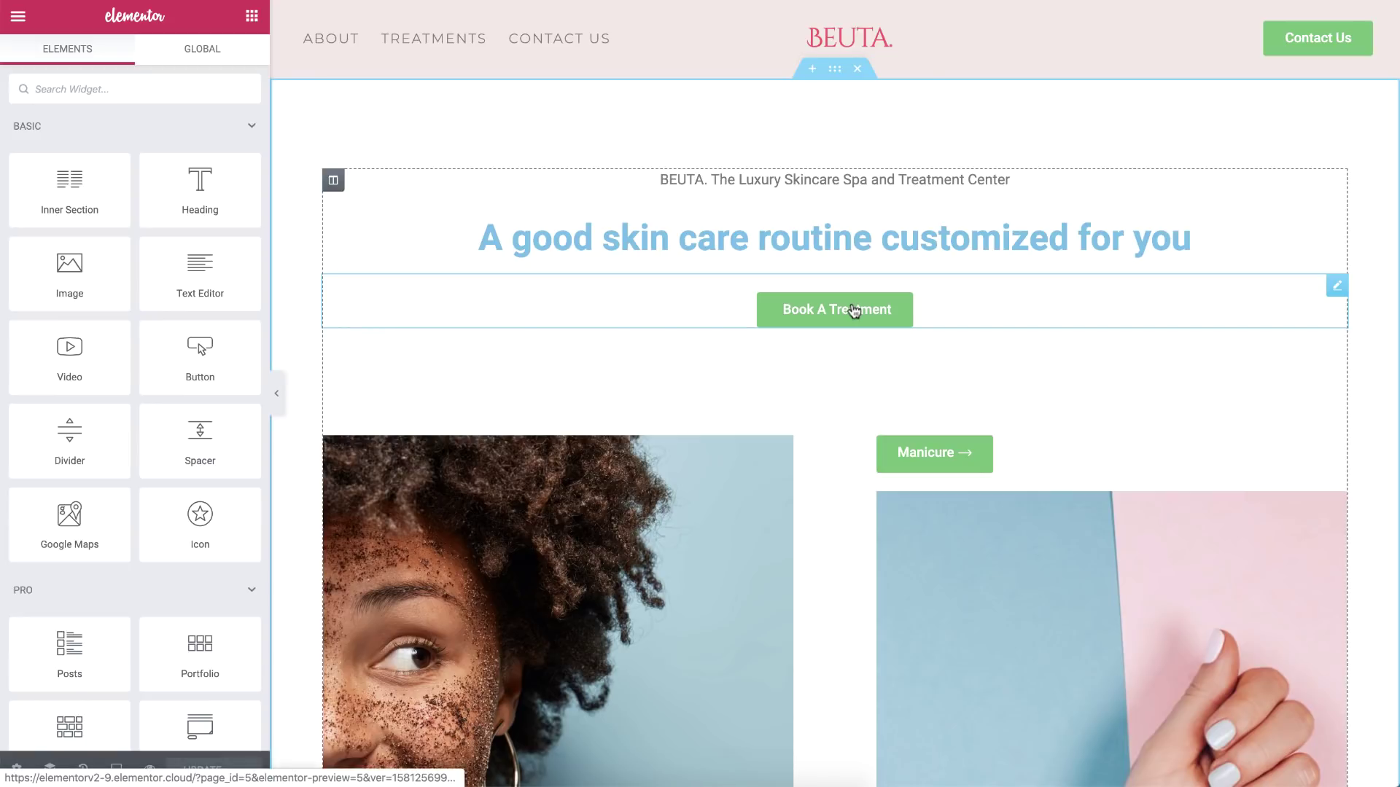
{"action": "left_click", "coordinate": [874, 241]}
{"action": "key", "text": "Return"}
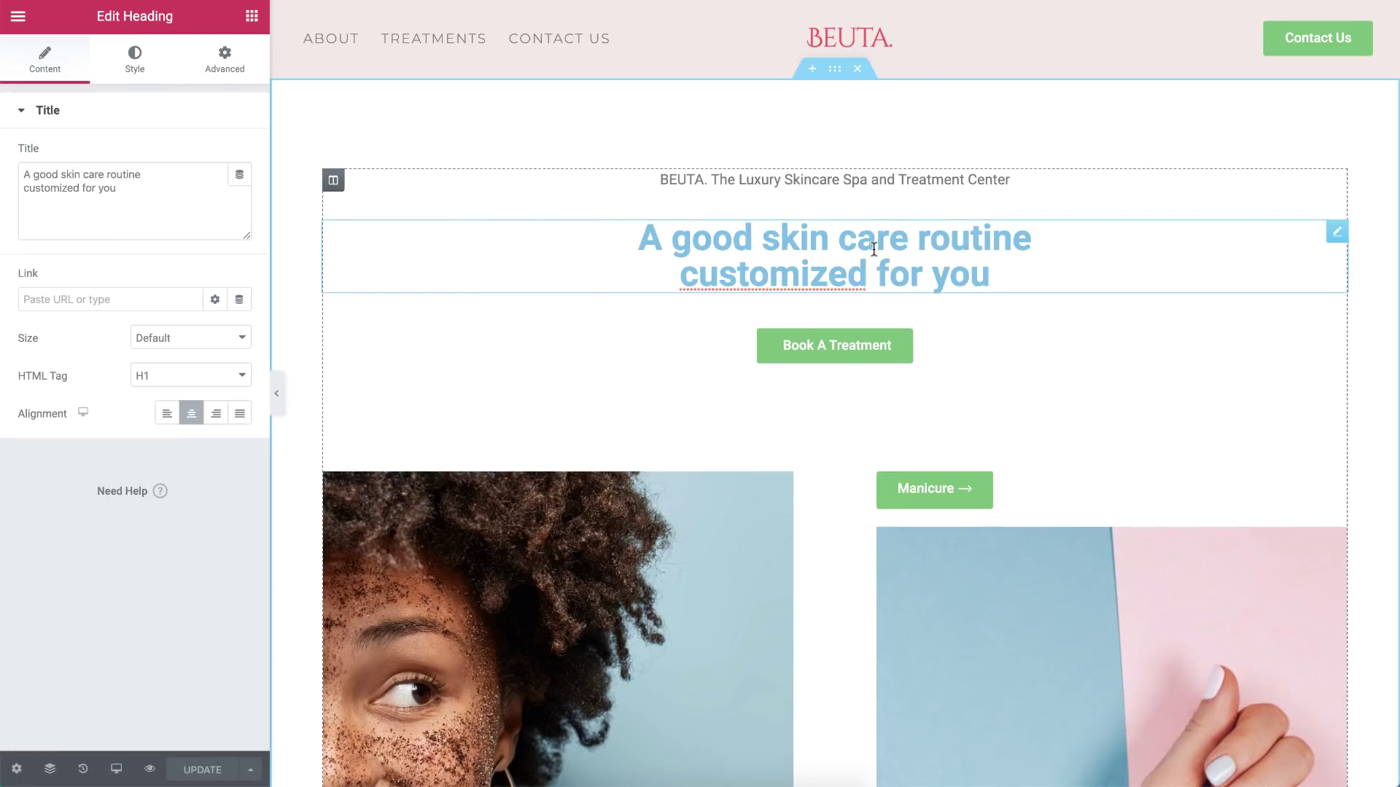
{"action": "left_click", "coordinate": [233, 375]}
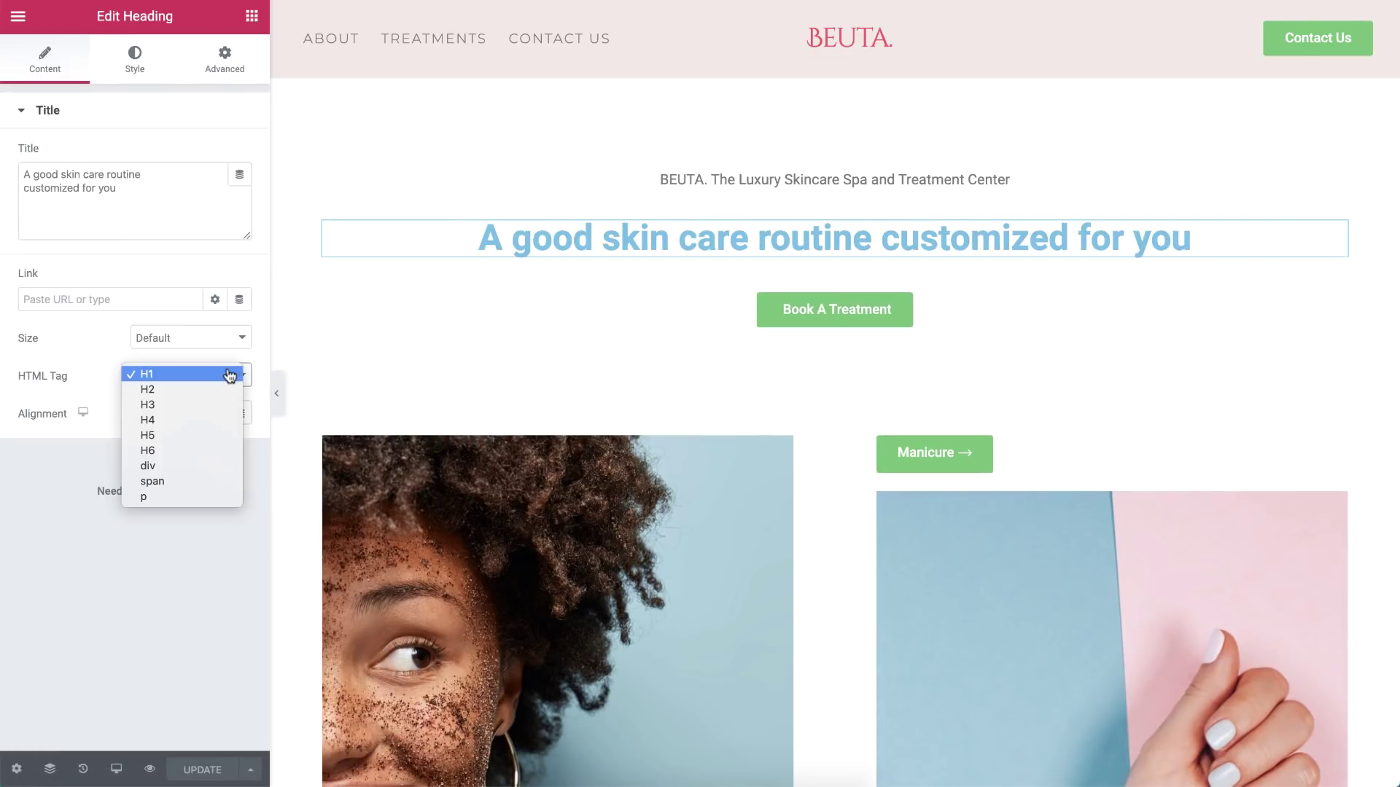
{"action": "left_click", "coordinate": [229, 374]}
- Inspect the HTML tags of the "It's time to pamper yourself" heading and the "Join our newsletter:" heading
{"action": "scroll", "coordinate": [419, 305], "scroll_direction": "down", "scroll_amount": 10}
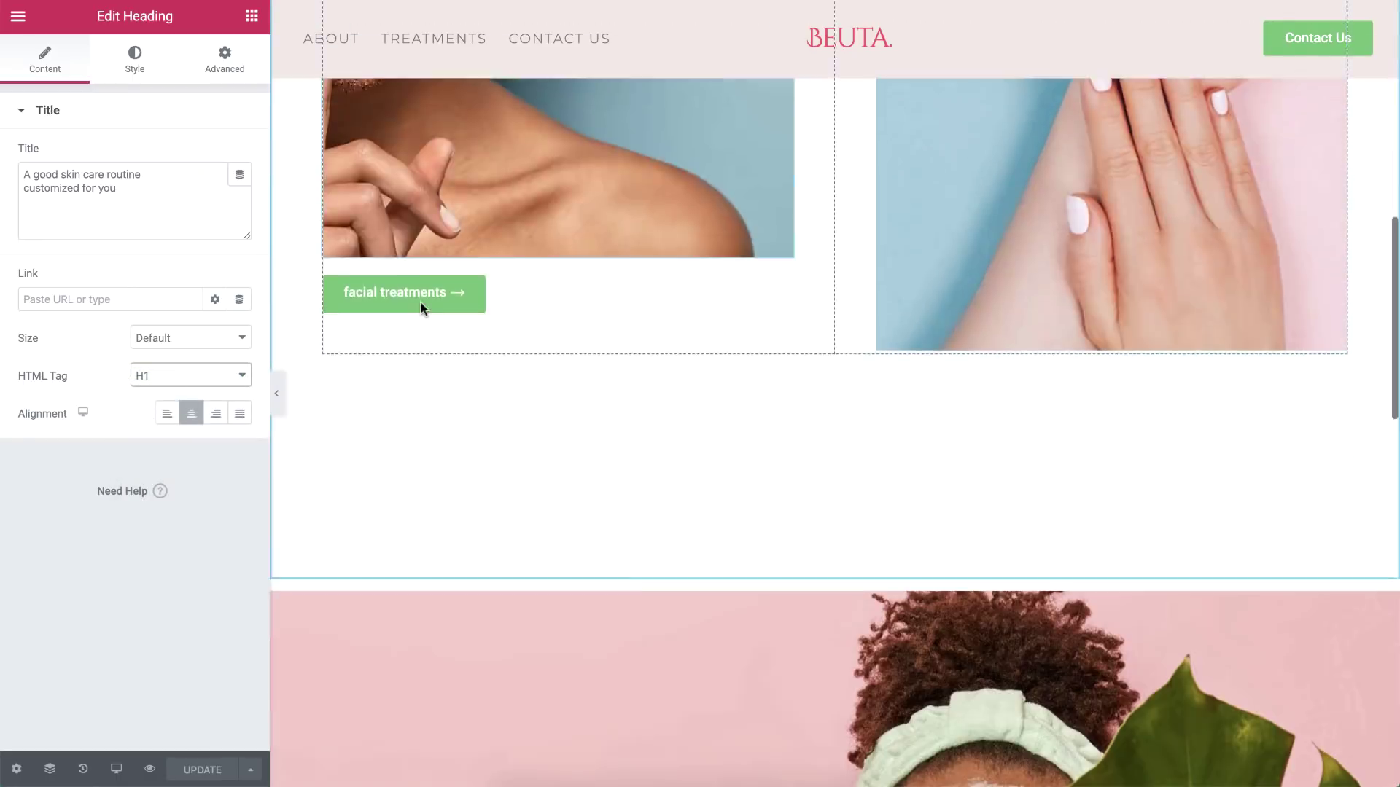
{"action": "left_click", "coordinate": [420, 305]}
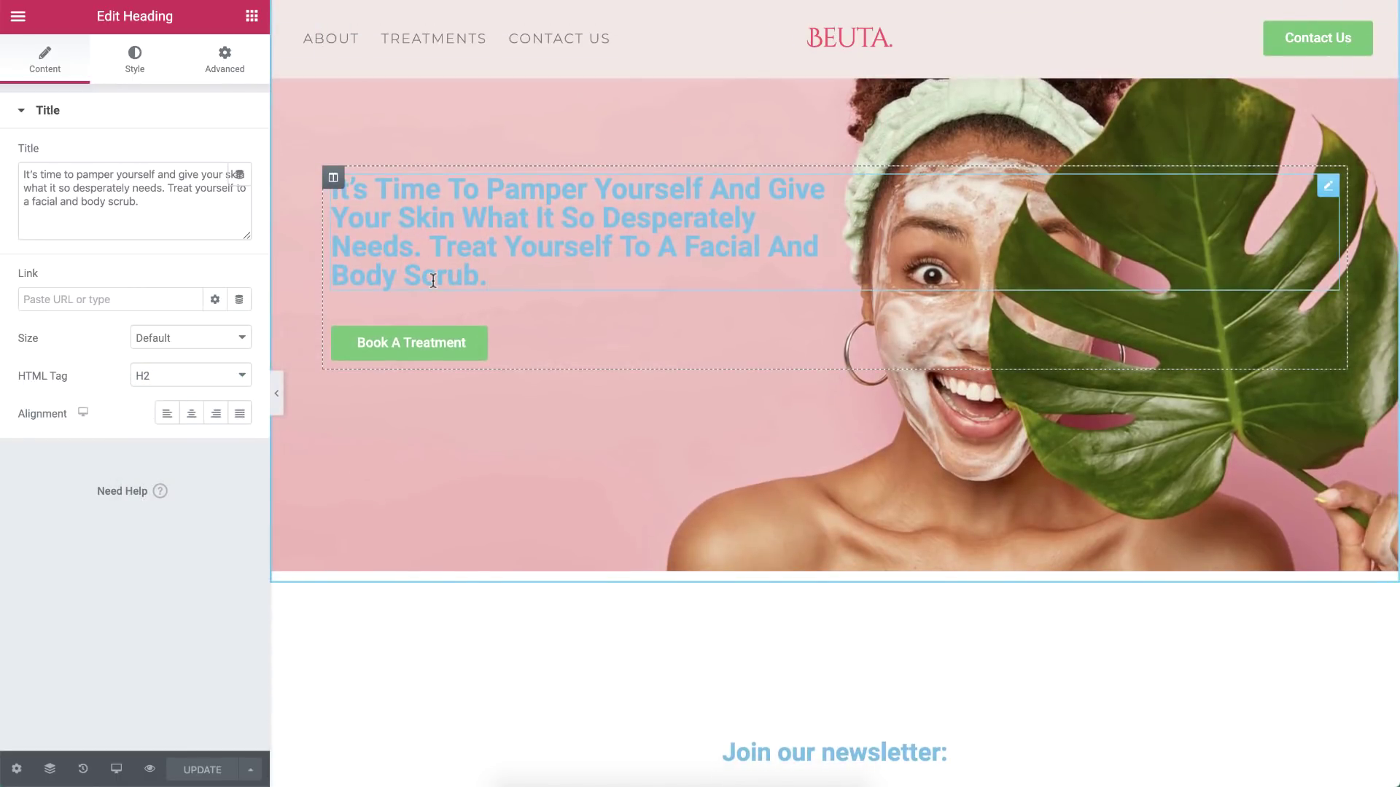
{"action": "scroll", "coordinate": [433, 281], "scroll_direction": "down", "scroll_amount": 5}
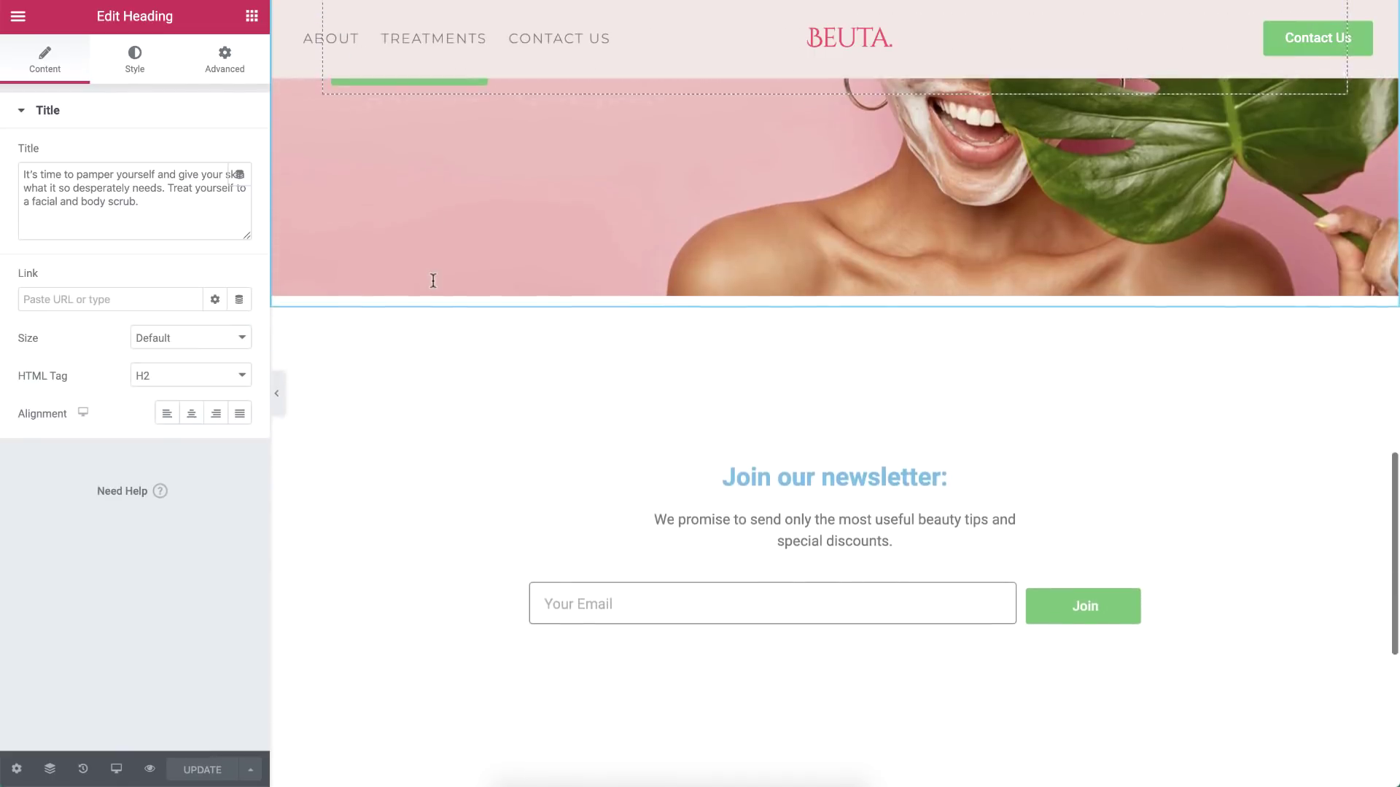
{"action": "left_click", "coordinate": [762, 430]}
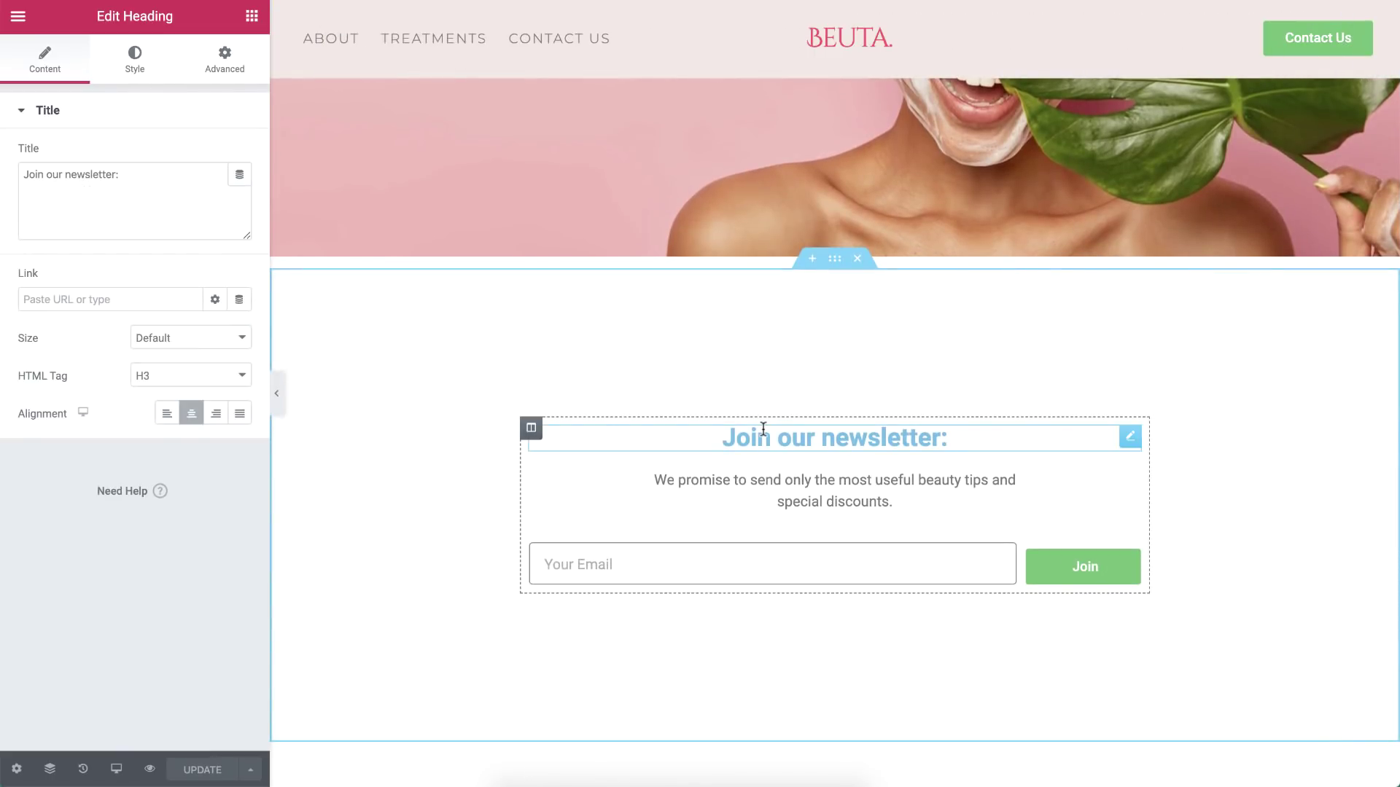
- Inspect the content settings of the intro text above the main heading and of the manicure image
{"action": "scroll", "coordinate": [762, 430], "scroll_direction": "up", "scroll_amount": 10}
{"action": "left_click", "coordinate": [815, 178]}
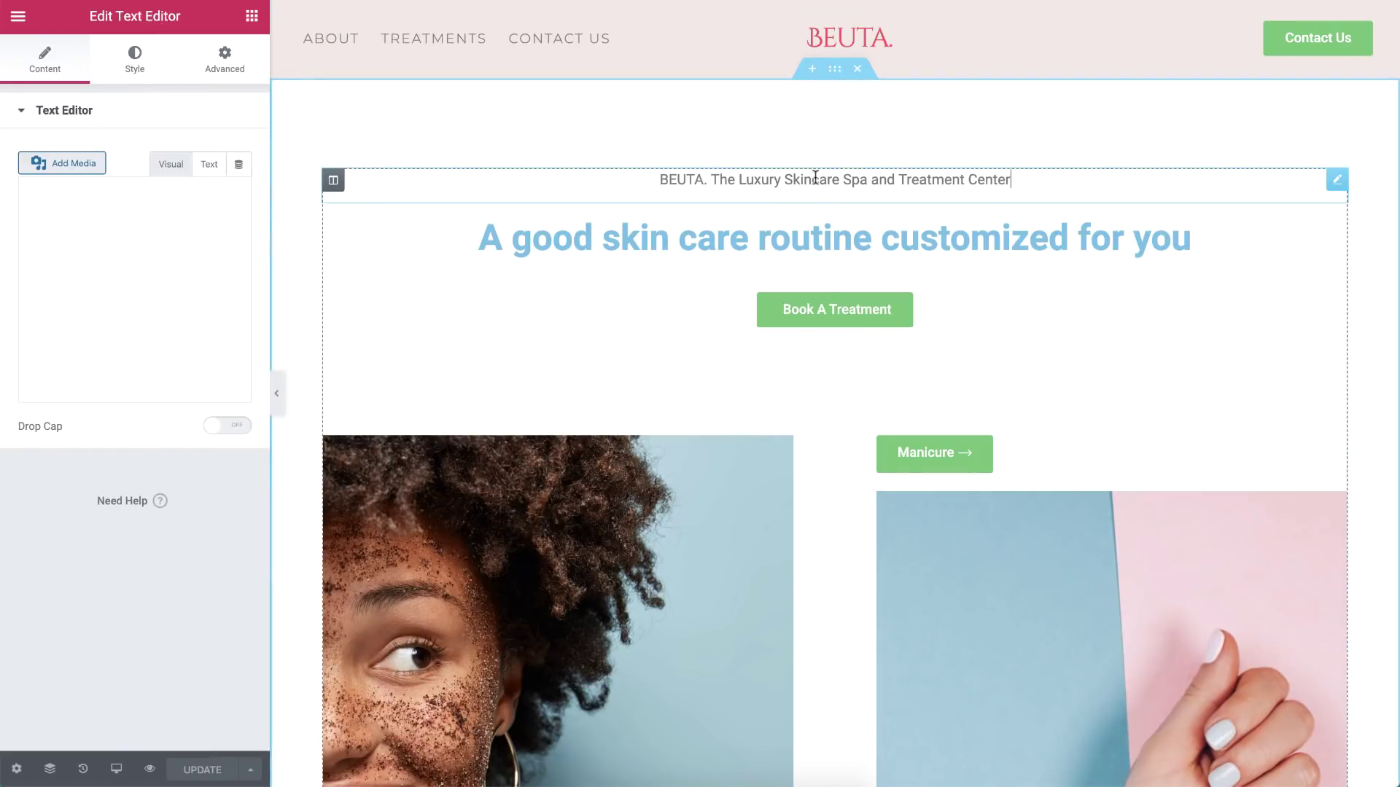
{"action": "scroll", "coordinate": [815, 178], "scroll_direction": "down", "scroll_amount": 3}
{"action": "left_click", "coordinate": [905, 385]}
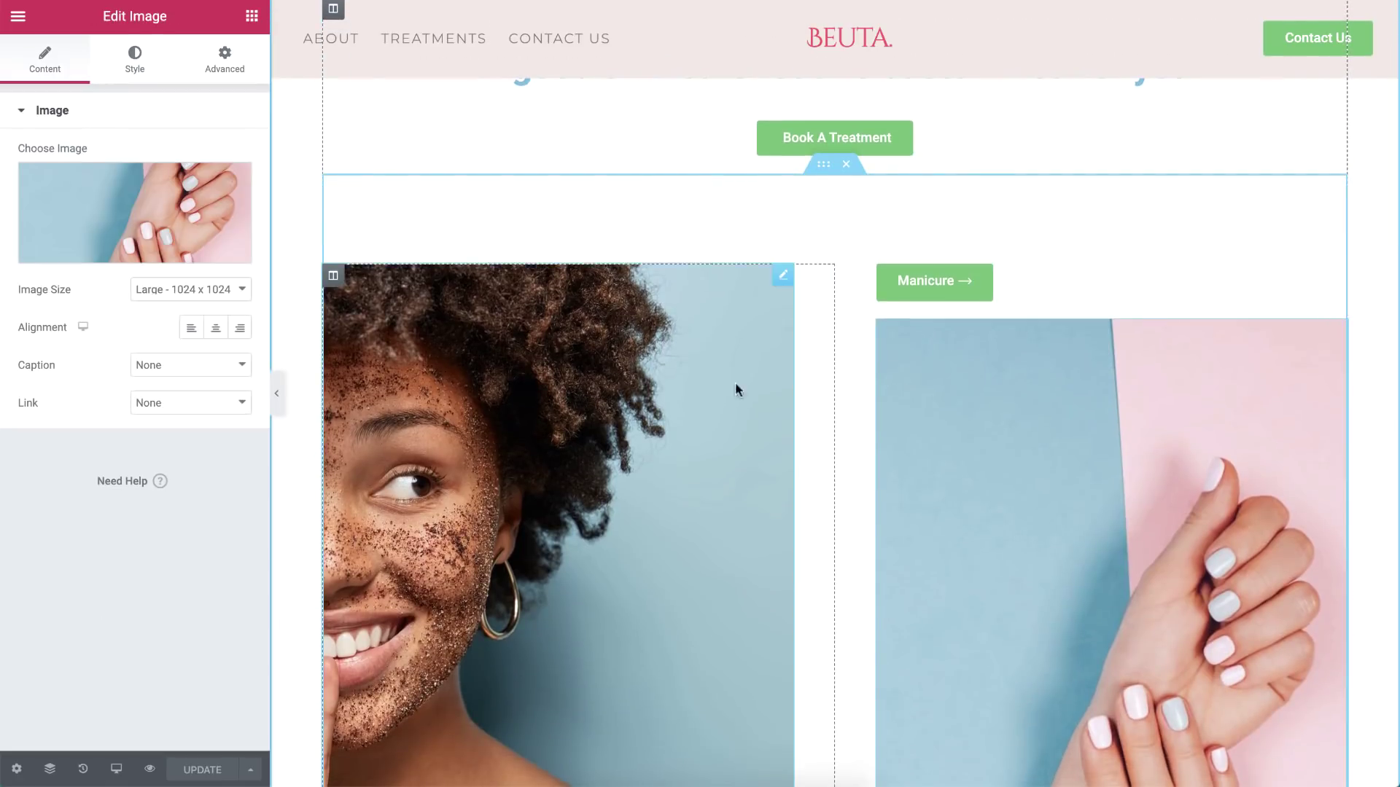
{"action": "scroll", "coordinate": [697, 385], "scroll_direction": "down", "scroll_amount": 2}
{"action": "scroll", "coordinate": [699, 374], "scroll_direction": "down", "scroll_amount": 8}
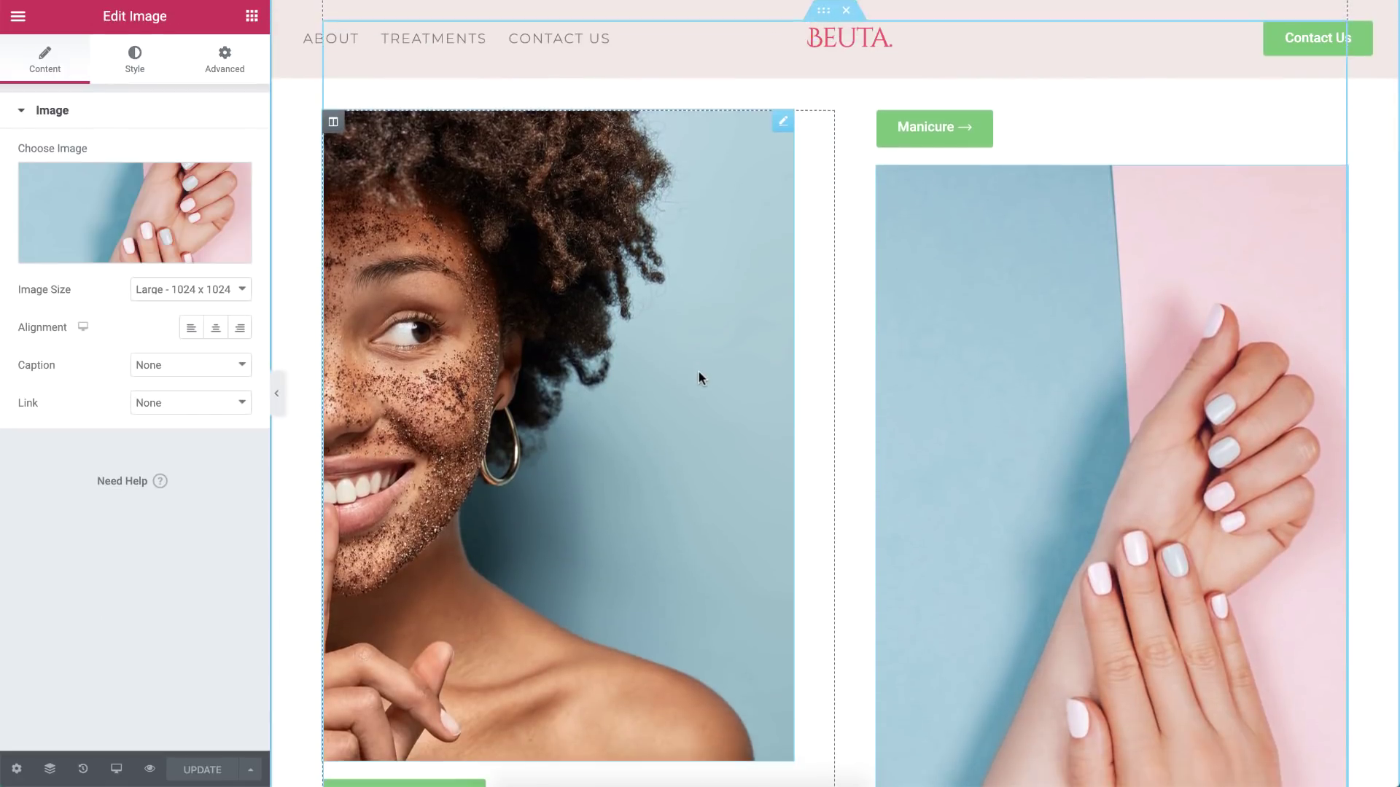
{"action": "scroll", "coordinate": [698, 375], "scroll_direction": "down", "scroll_amount": 8}
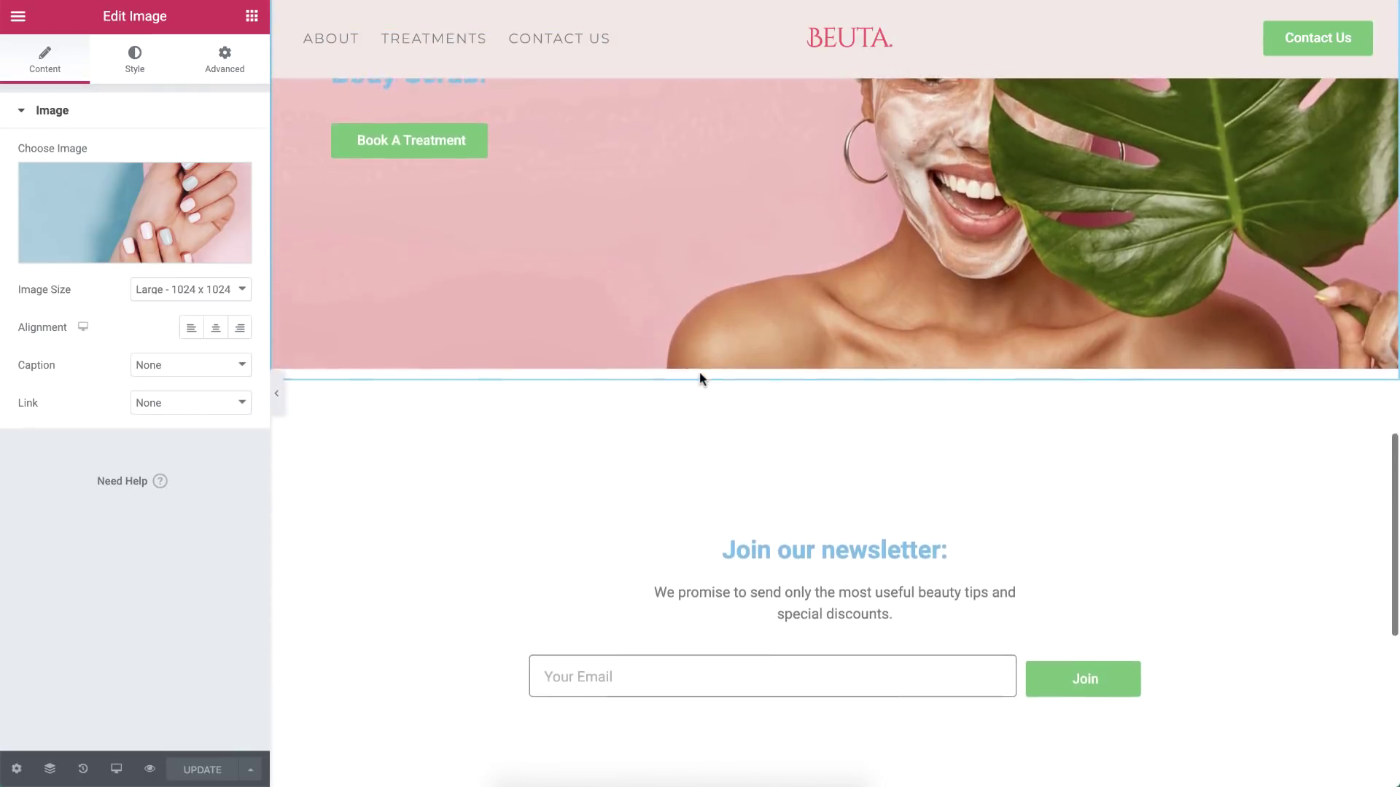
- Inspect the newsletter form's field settings and look over the page footer
{"action": "left_click", "coordinate": [687, 567]}
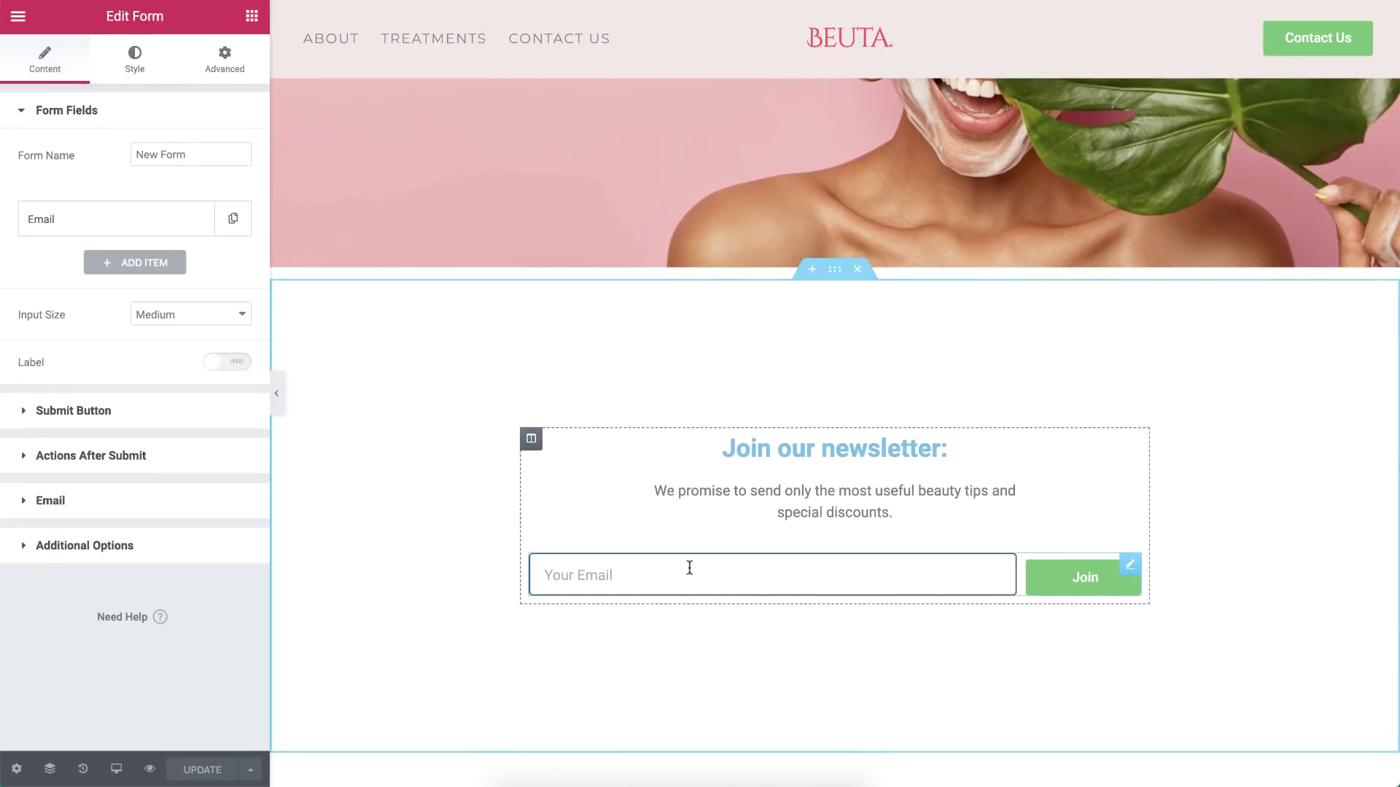
{"action": "scroll", "coordinate": [689, 572], "scroll_direction": "down", "scroll_amount": 3}
{"action": "scroll", "coordinate": [693, 566], "scroll_direction": "down", "scroll_amount": 2}
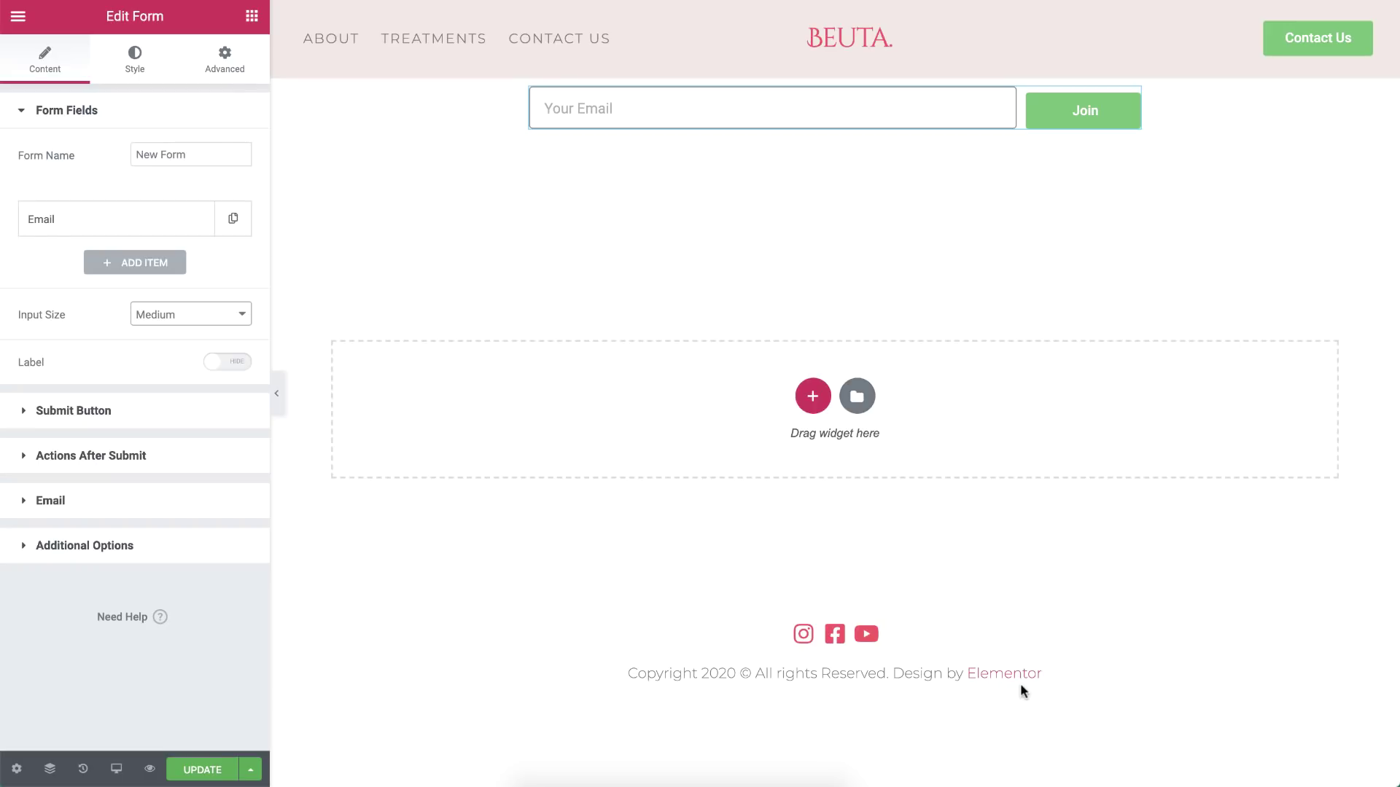
{"action": "scroll", "coordinate": [1020, 684], "scroll_direction": "up", "scroll_amount": 15}
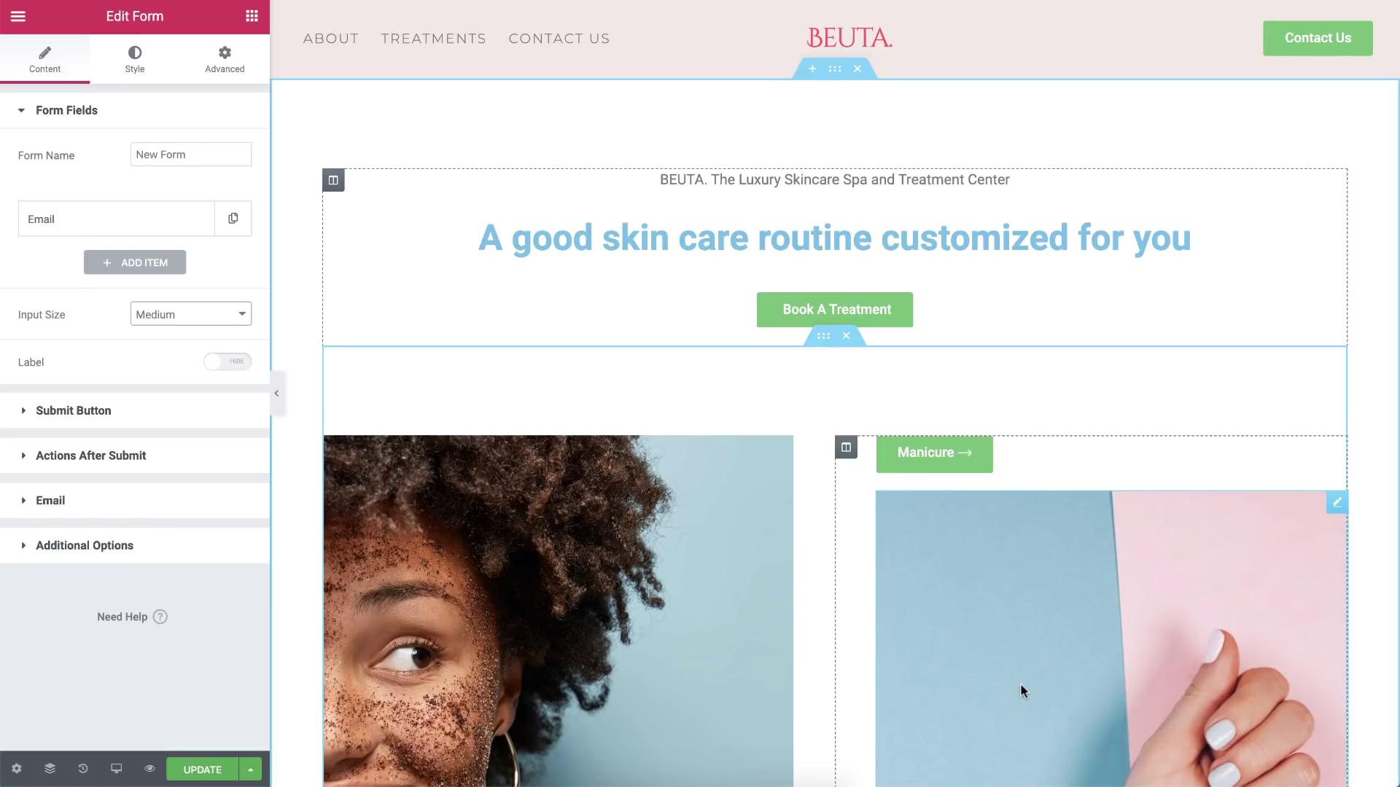
- From Theme Style, go to the Elementor settings, disable the default colors and default fonts, and save the changes
{"action": "left_click", "coordinate": [11, 16]}
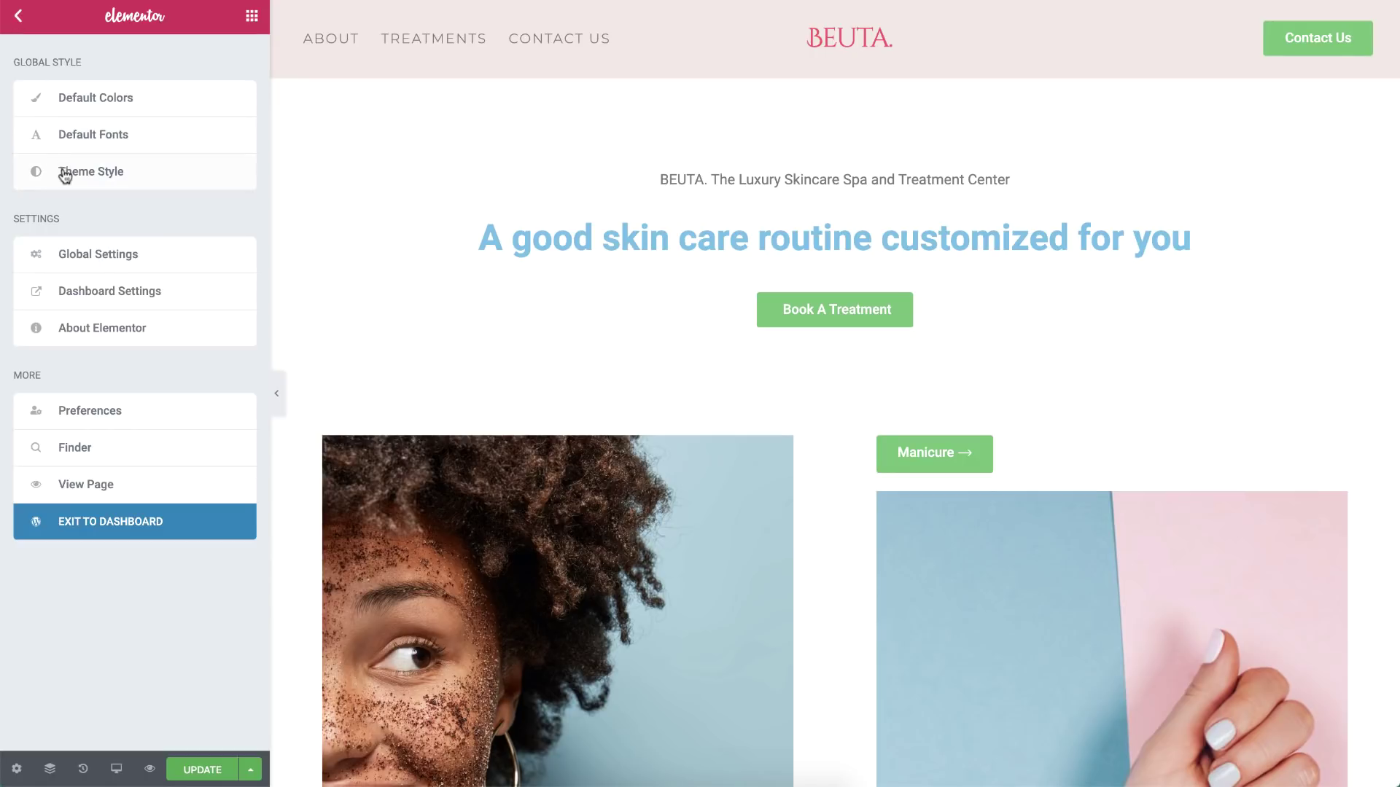
{"action": "key", "text": "ctrl+p"}
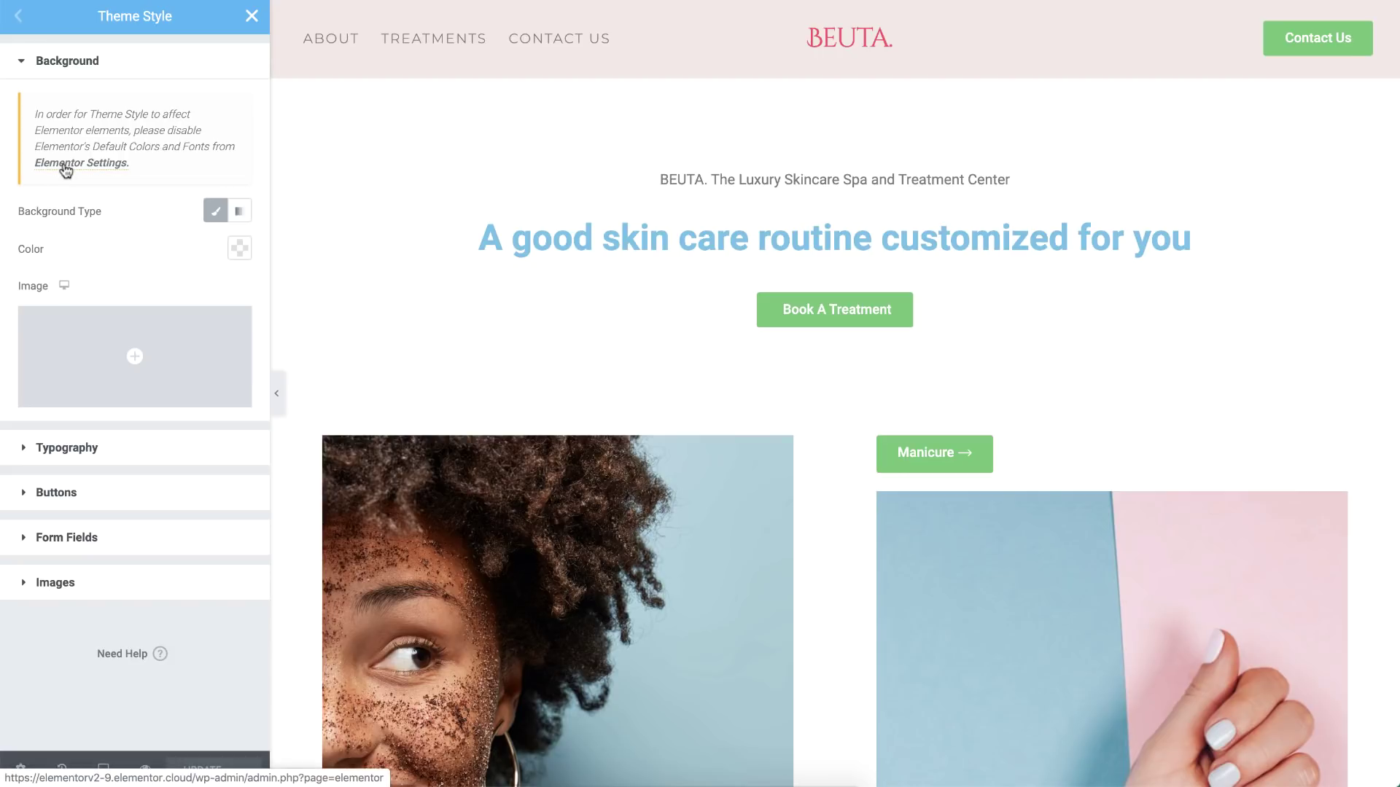
{"action": "left_click", "coordinate": [66, 166]}
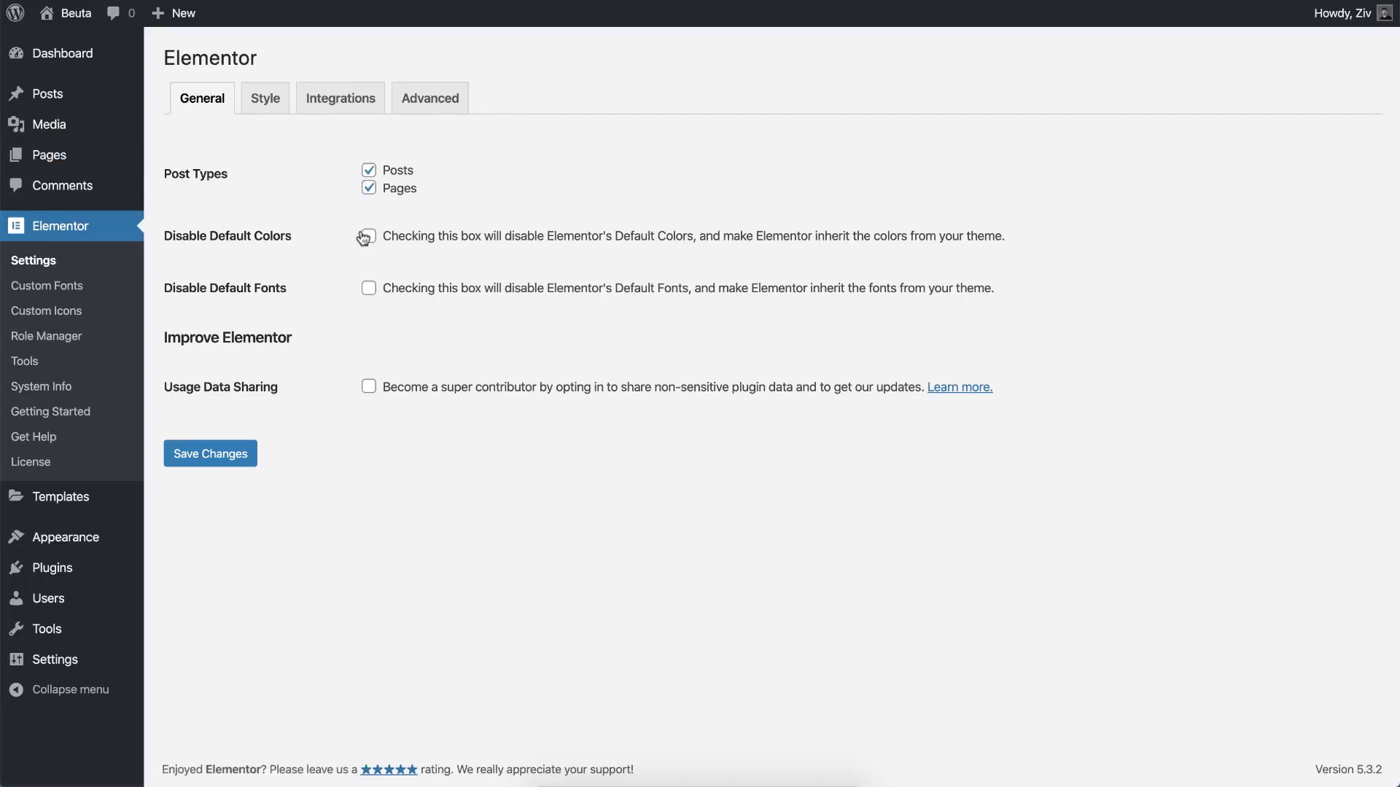
{"action": "left_click", "coordinate": [370, 238]}
{"action": "left_click", "coordinate": [369, 288]}
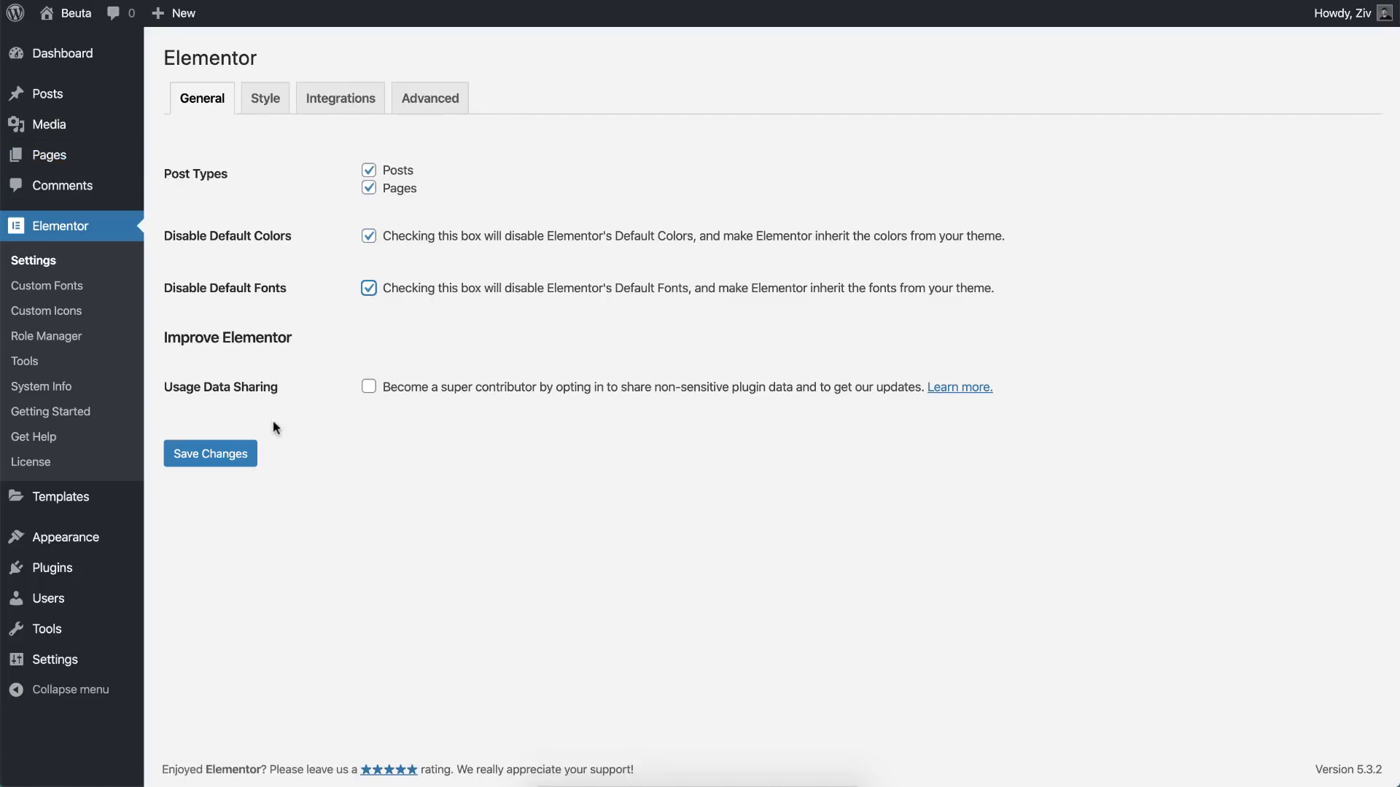
{"action": "left_click", "coordinate": [235, 462]}
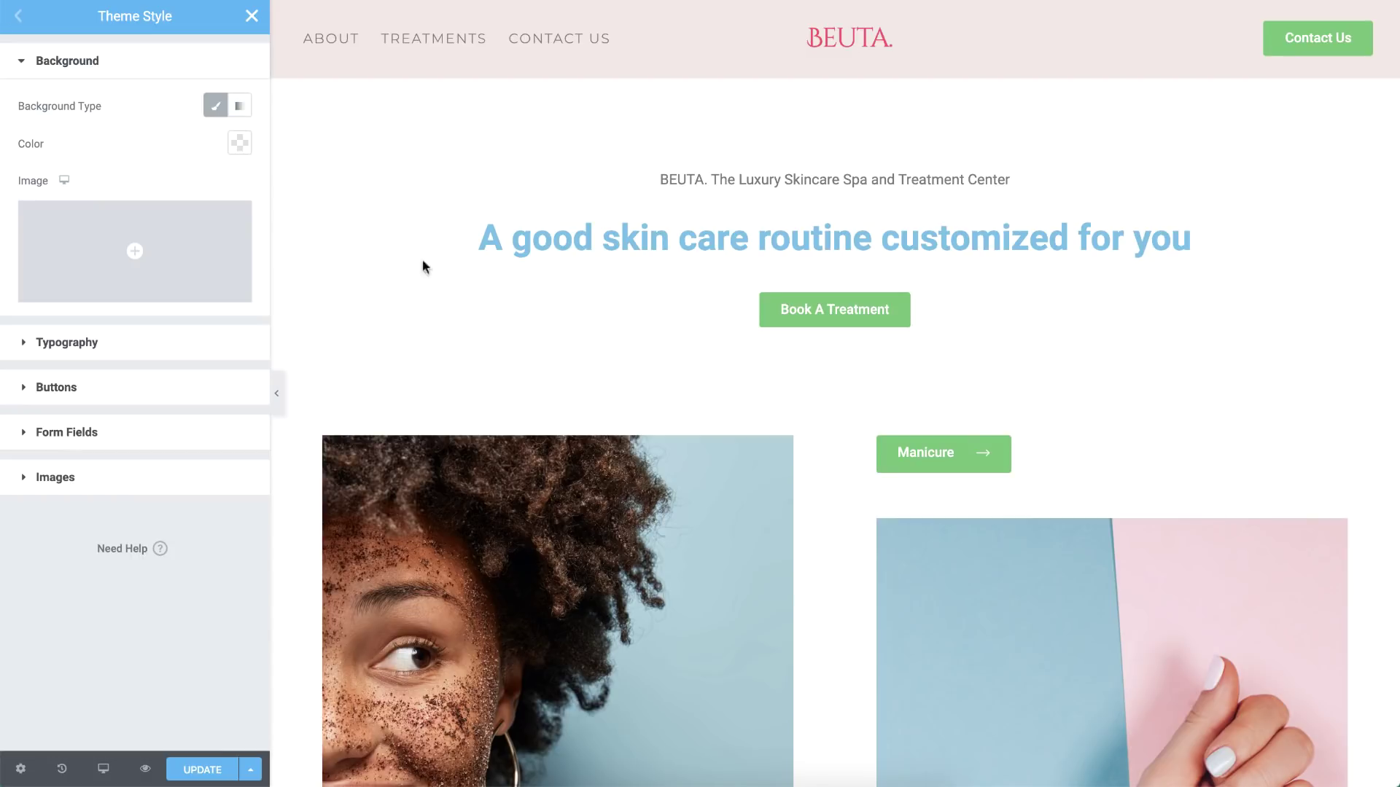
- Set the Theme Style background color to the palette's light pink #F4E8E7 and update the site
{"action": "left_click", "coordinate": [240, 145]}
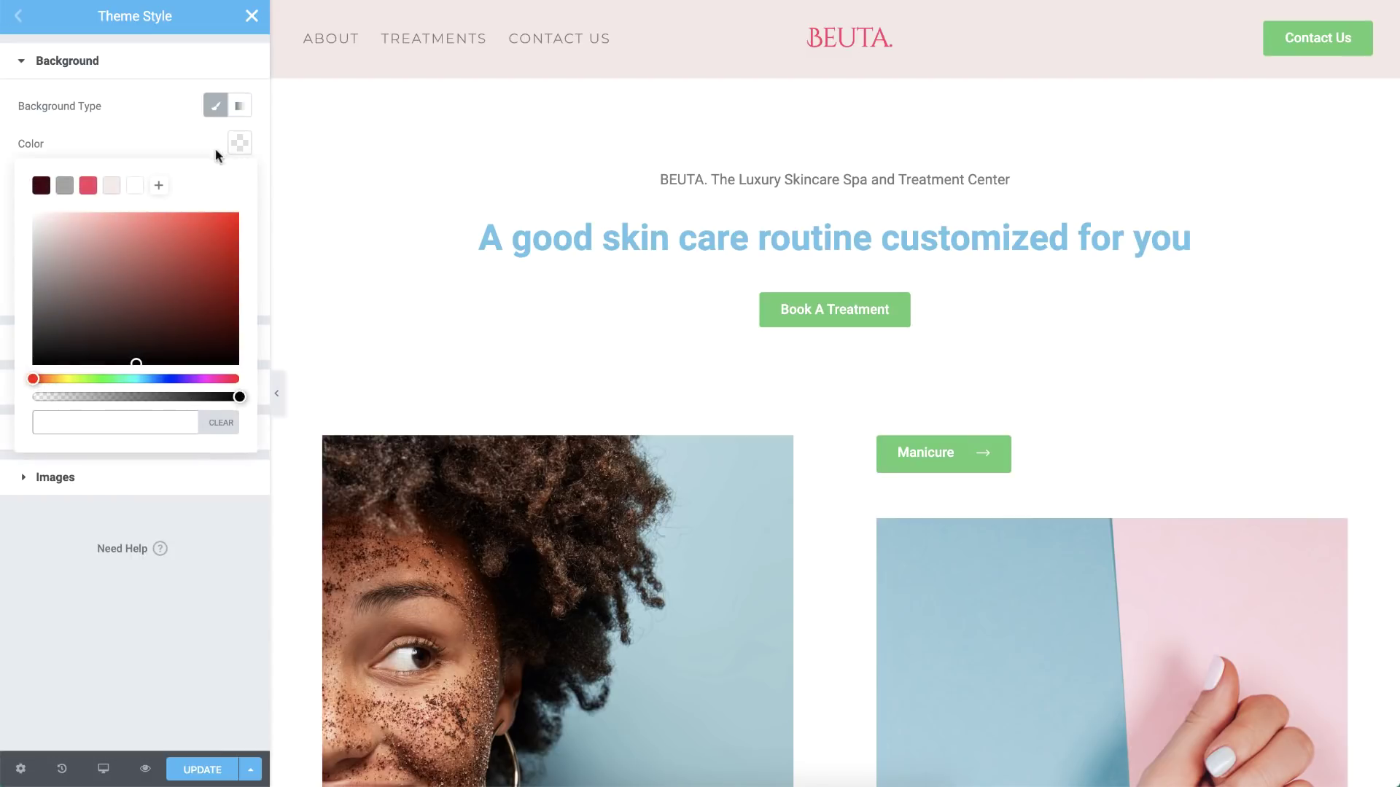
{"action": "left_click", "coordinate": [110, 188]}
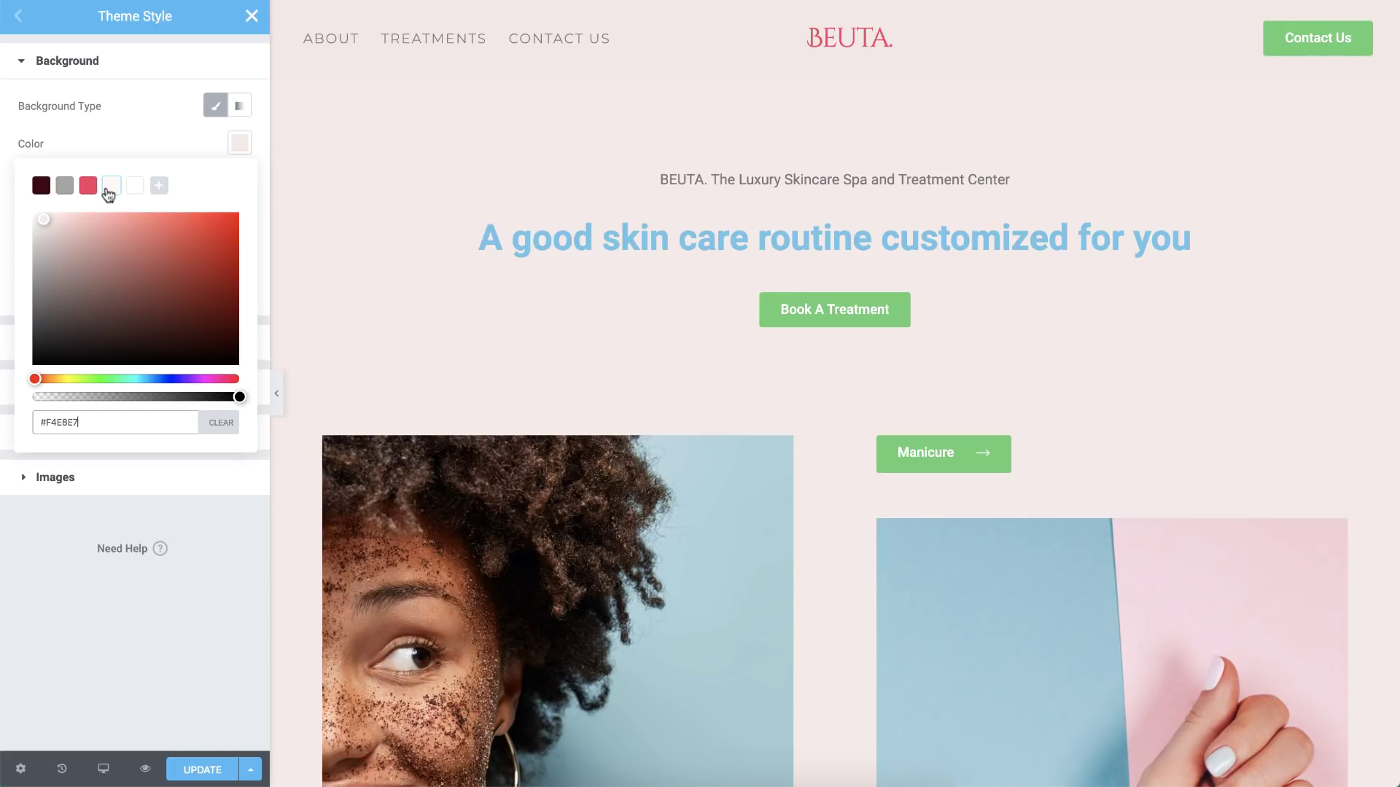
{"action": "left_click", "coordinate": [197, 771]}
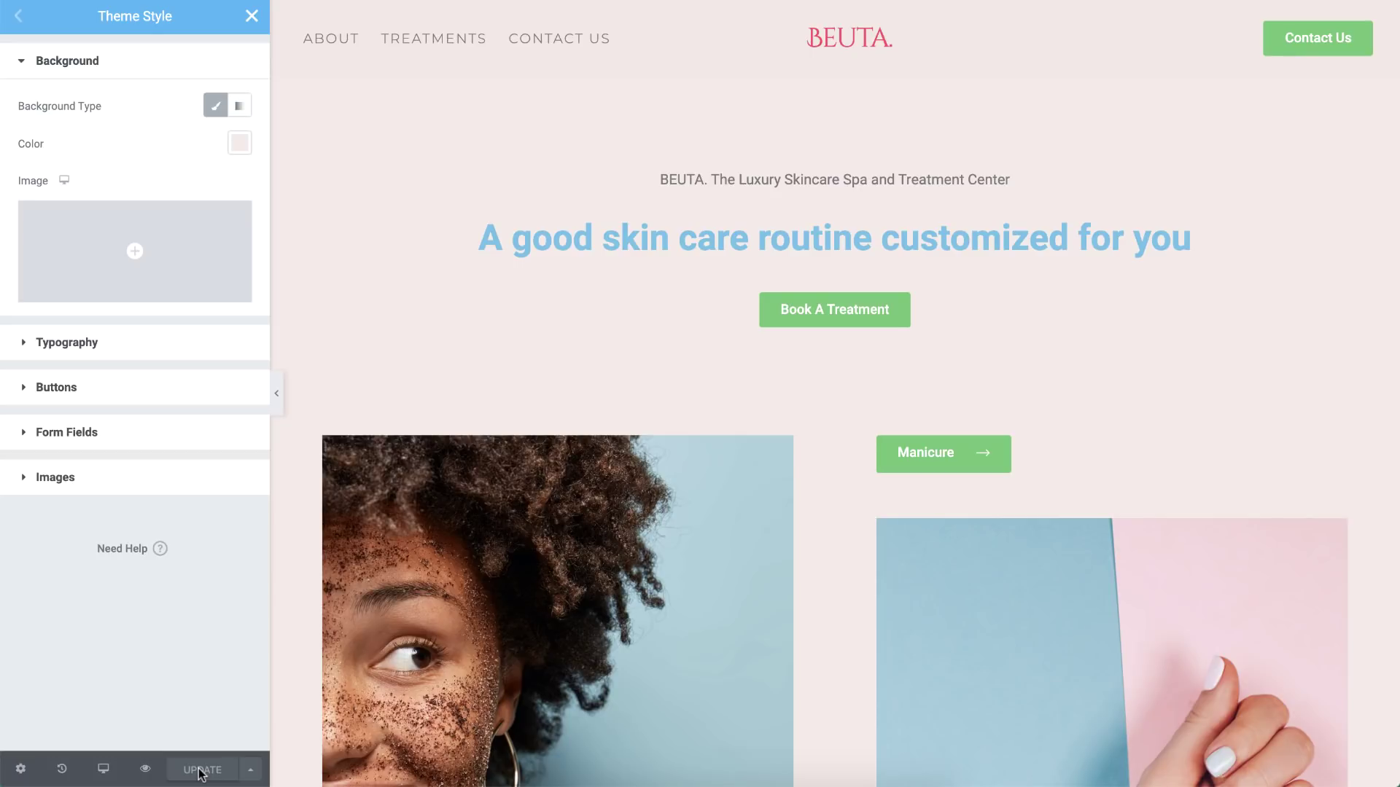
- Search the Finder for Contact Page and open that page template for editing
{"action": "key", "text": "ctrl+e"}
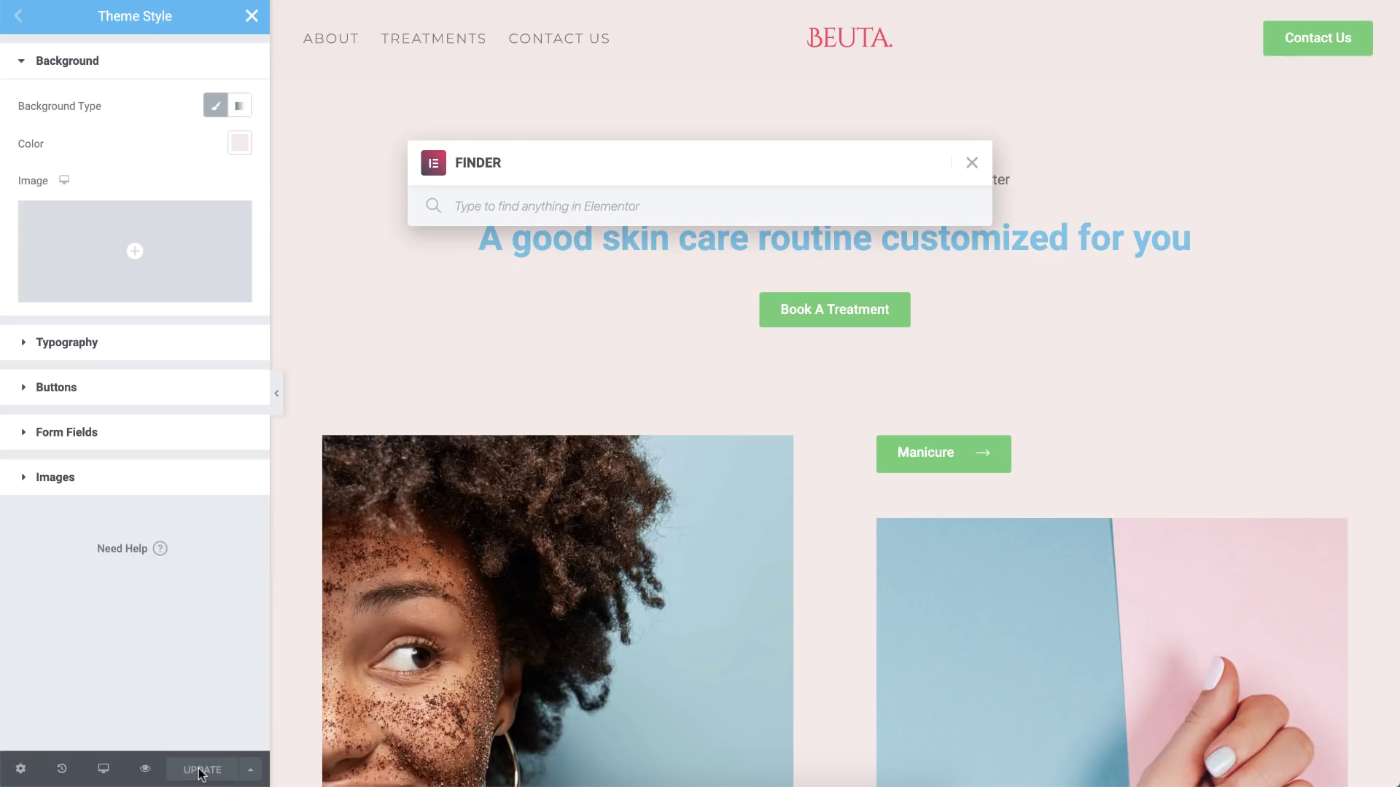
{"action": "type", "text": "Contact Page"}
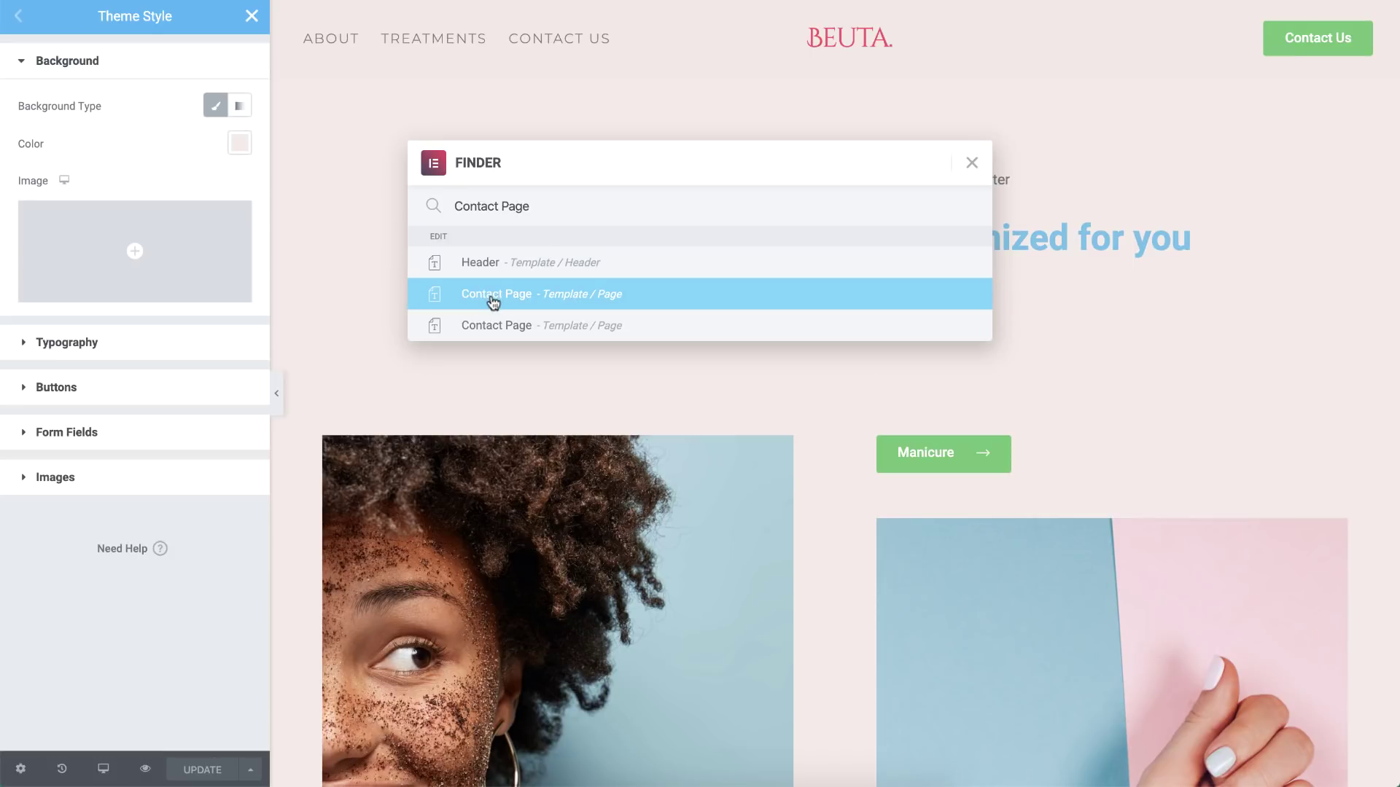
{"action": "left_click", "coordinate": [493, 300]}
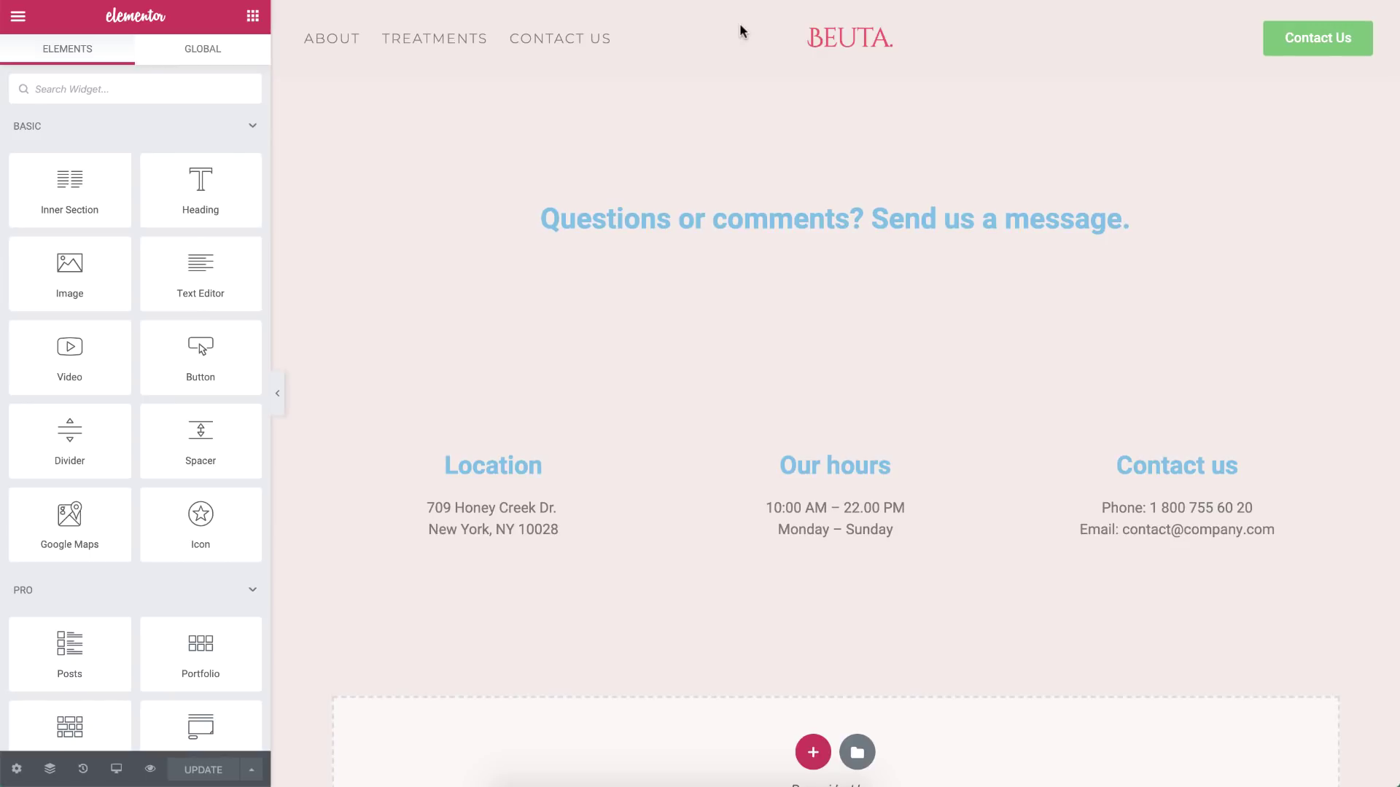
- Try overriding the Contact Page's body background with #F33E61, and clear that color again
{"action": "left_click", "coordinate": [18, 770]}
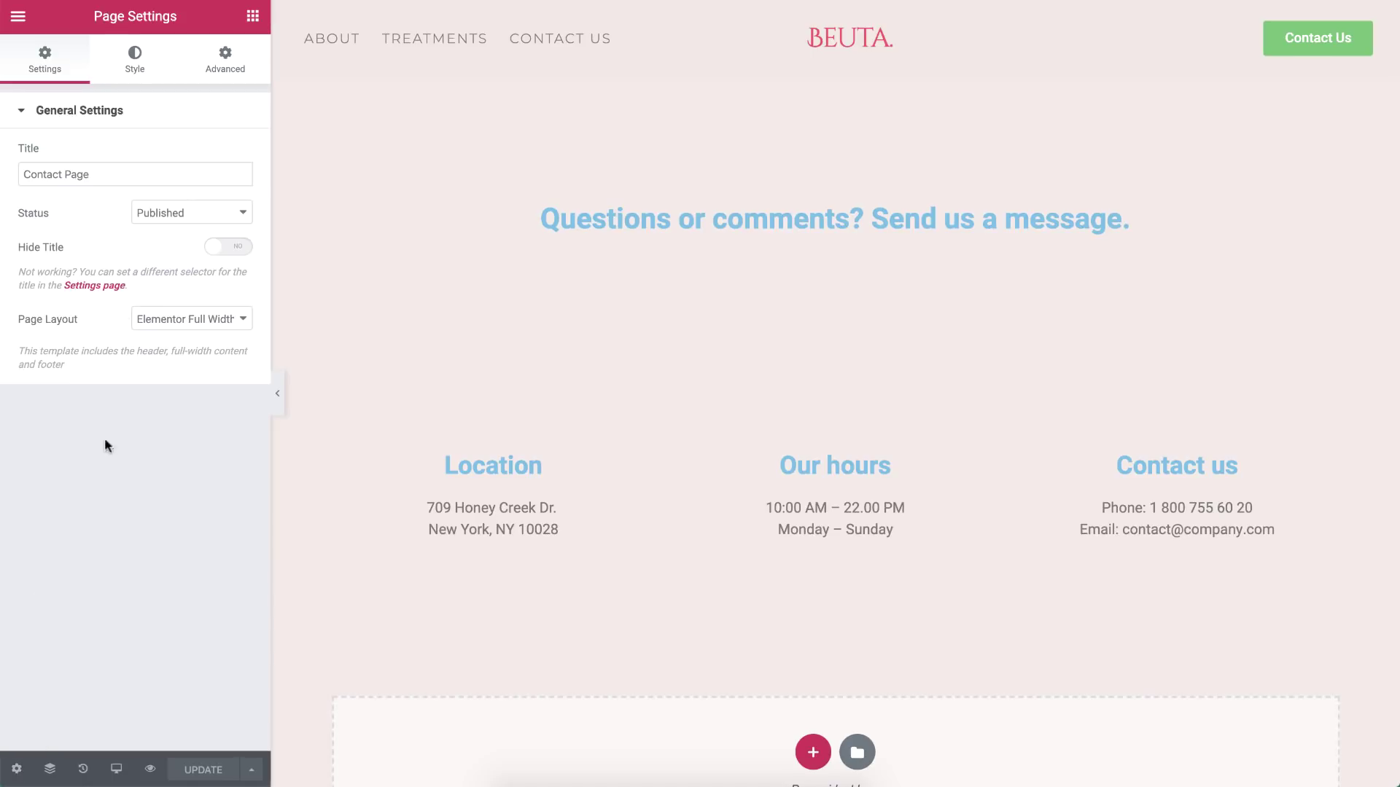
{"action": "left_click", "coordinate": [134, 71]}
{"action": "left_click", "coordinate": [212, 156]}
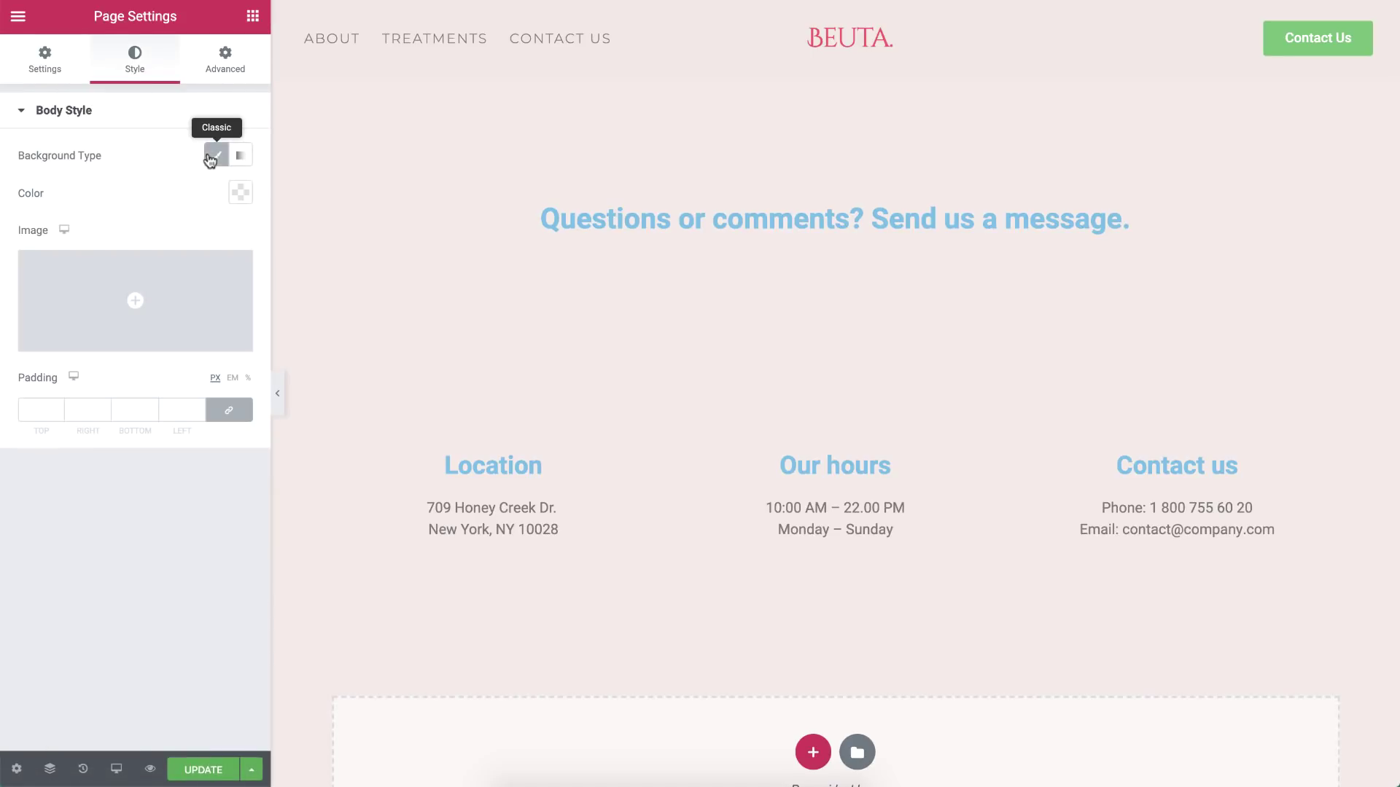
{"action": "left_click", "coordinate": [238, 192]}
{"action": "left_click", "coordinate": [89, 236]}
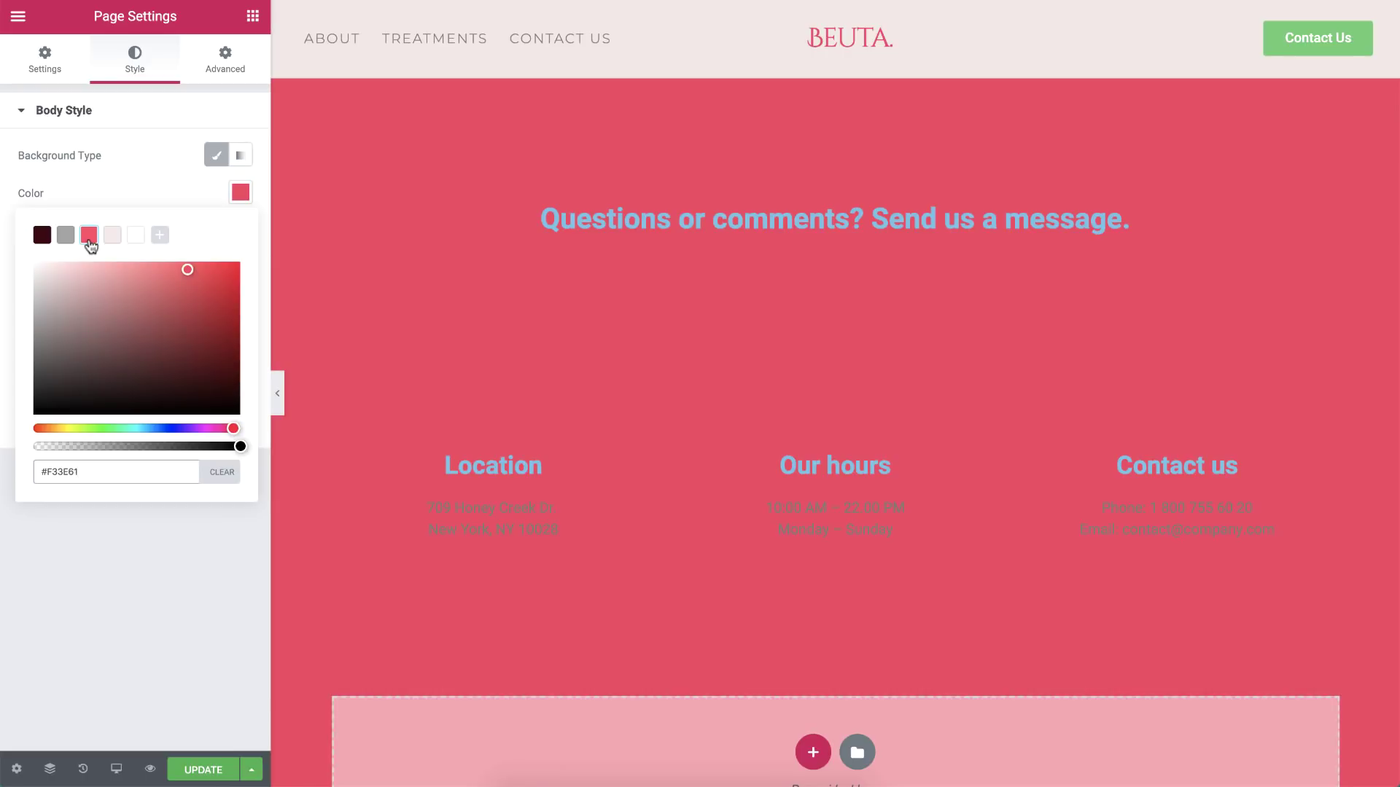
{"action": "left_click", "coordinate": [221, 473]}
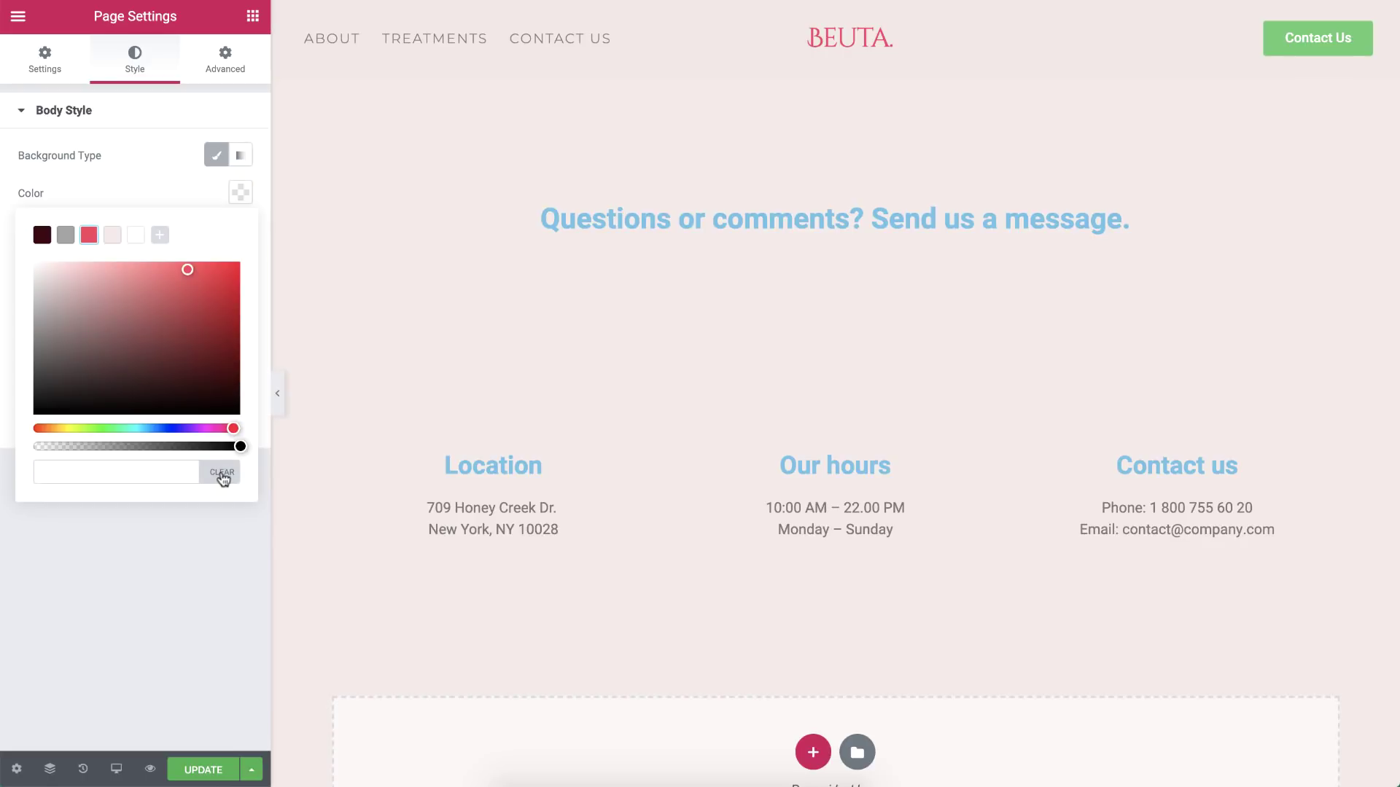
{"action": "left_click", "coordinate": [216, 523]}
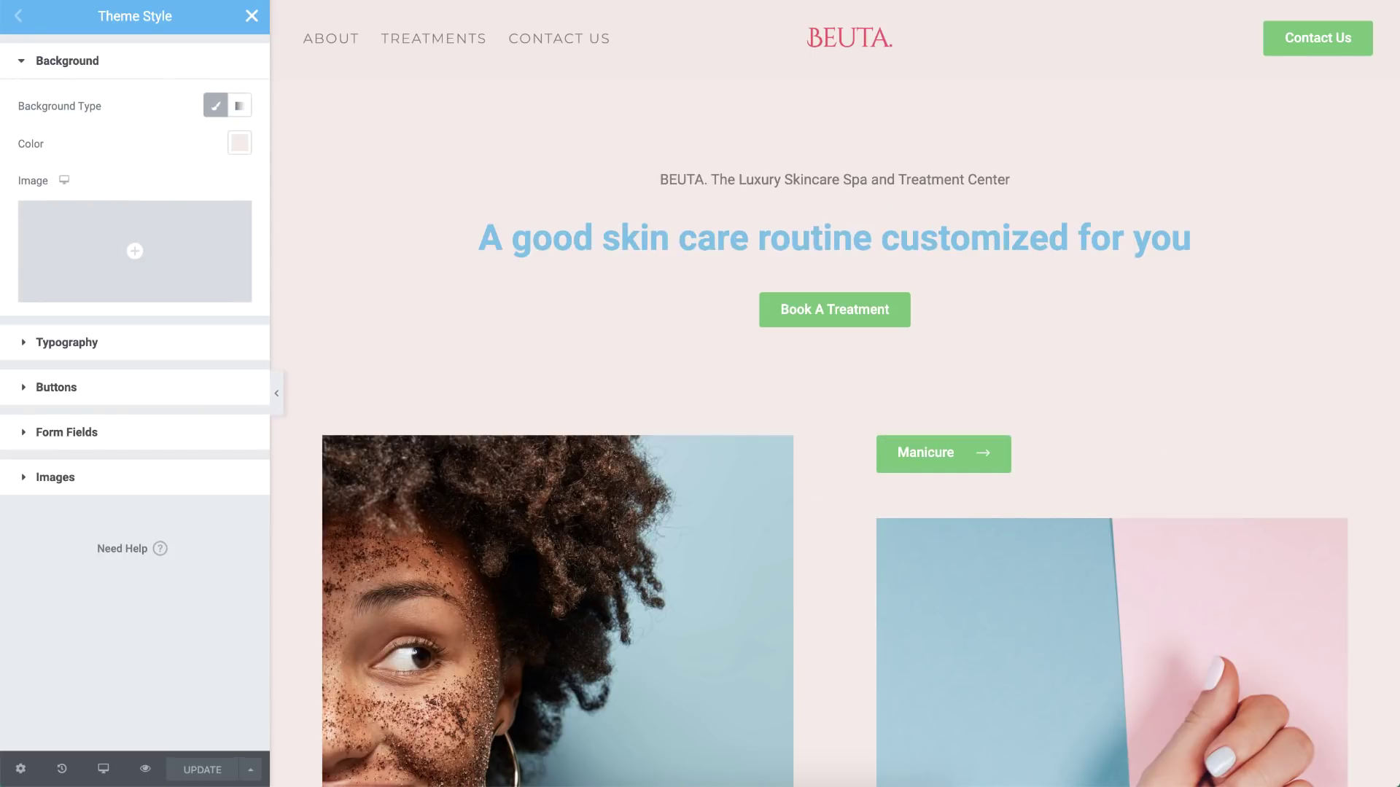
- Set the body text color to gray #A2A2A2 in the Theme Style typography settings
{"action": "left_click", "coordinate": [22, 341]}
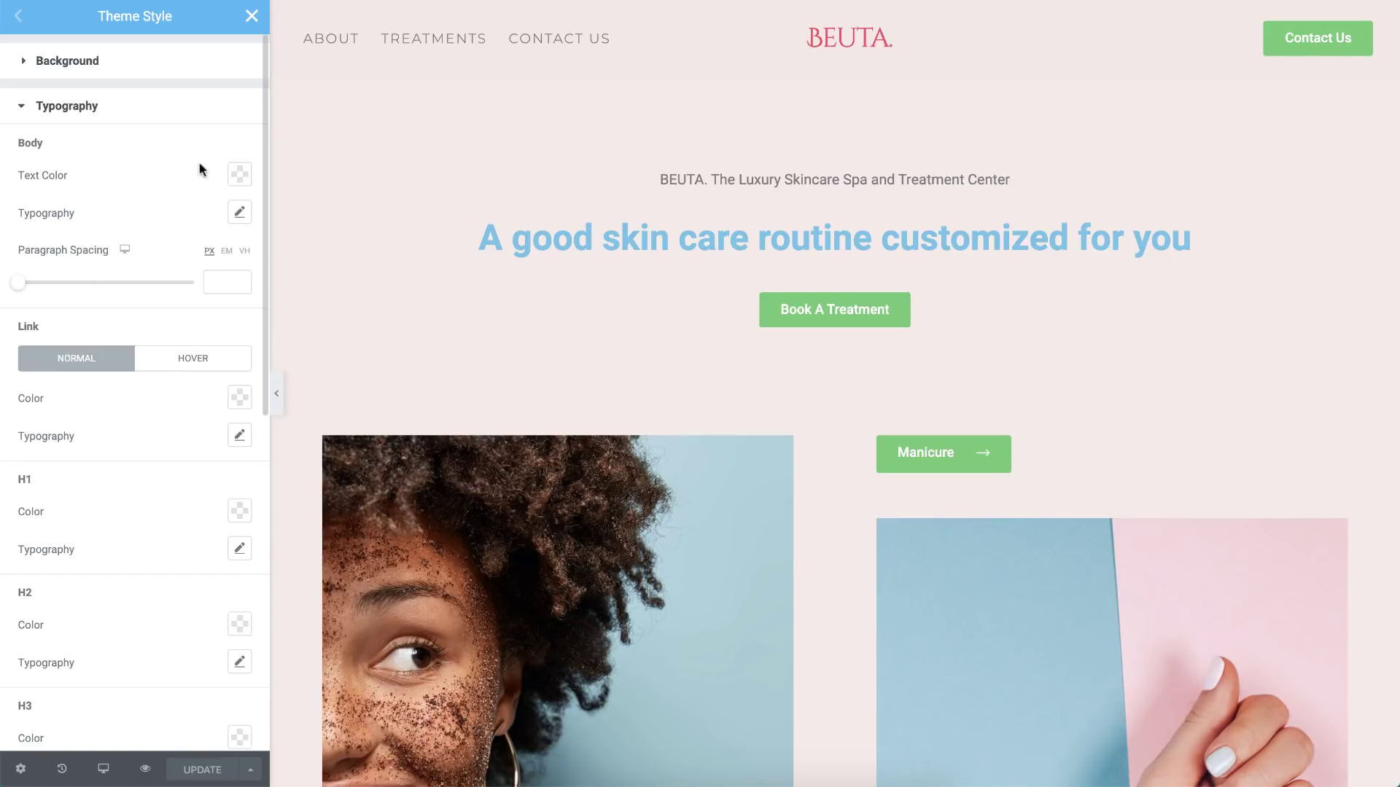
{"action": "left_click", "coordinate": [234, 177]}
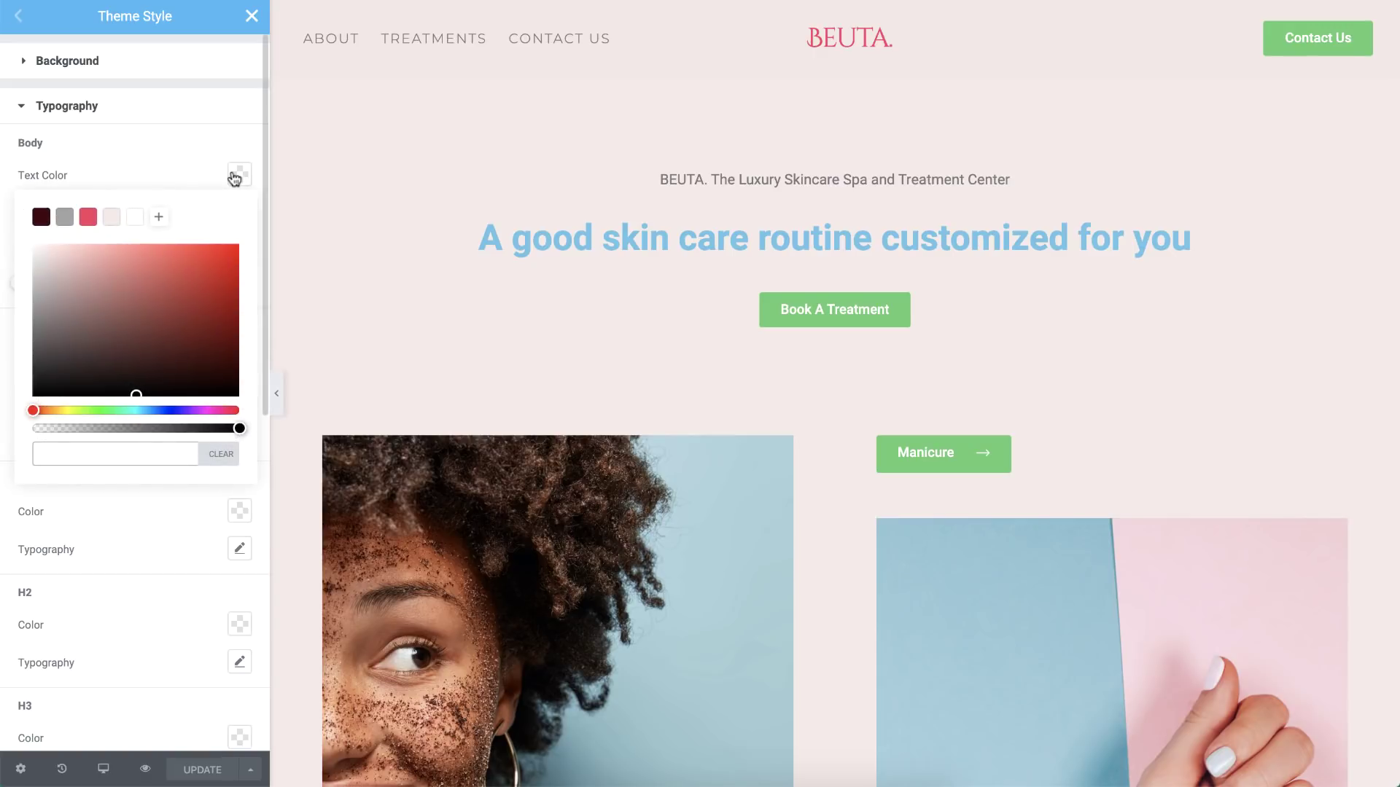
{"action": "left_click", "coordinate": [64, 219]}
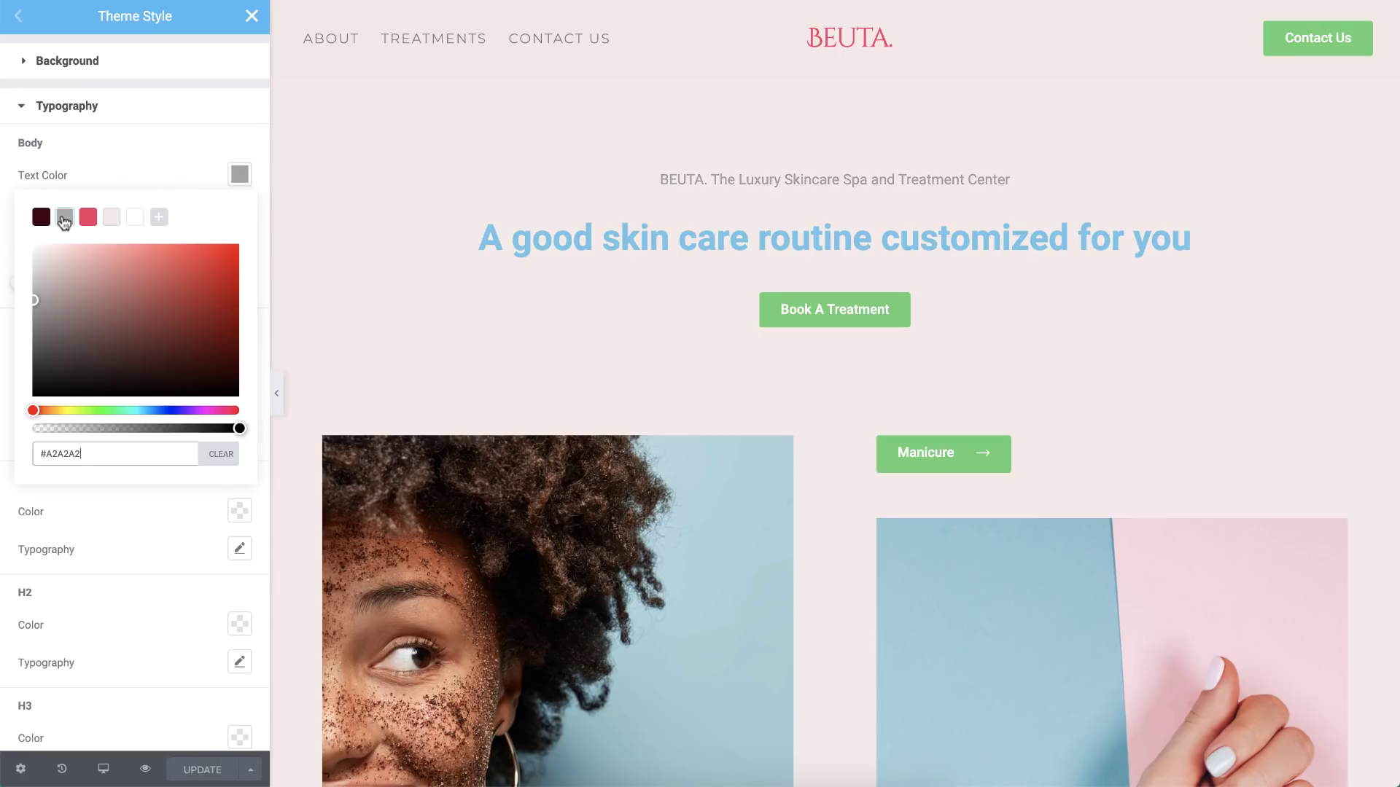
{"action": "left_click", "coordinate": [160, 172]}
- Set the body font family to Montserrat and the paragraph spacing to 10 px
{"action": "left_click", "coordinate": [239, 217]}
{"action": "left_click", "coordinate": [177, 260]}
{"action": "type", "text": "monts"}
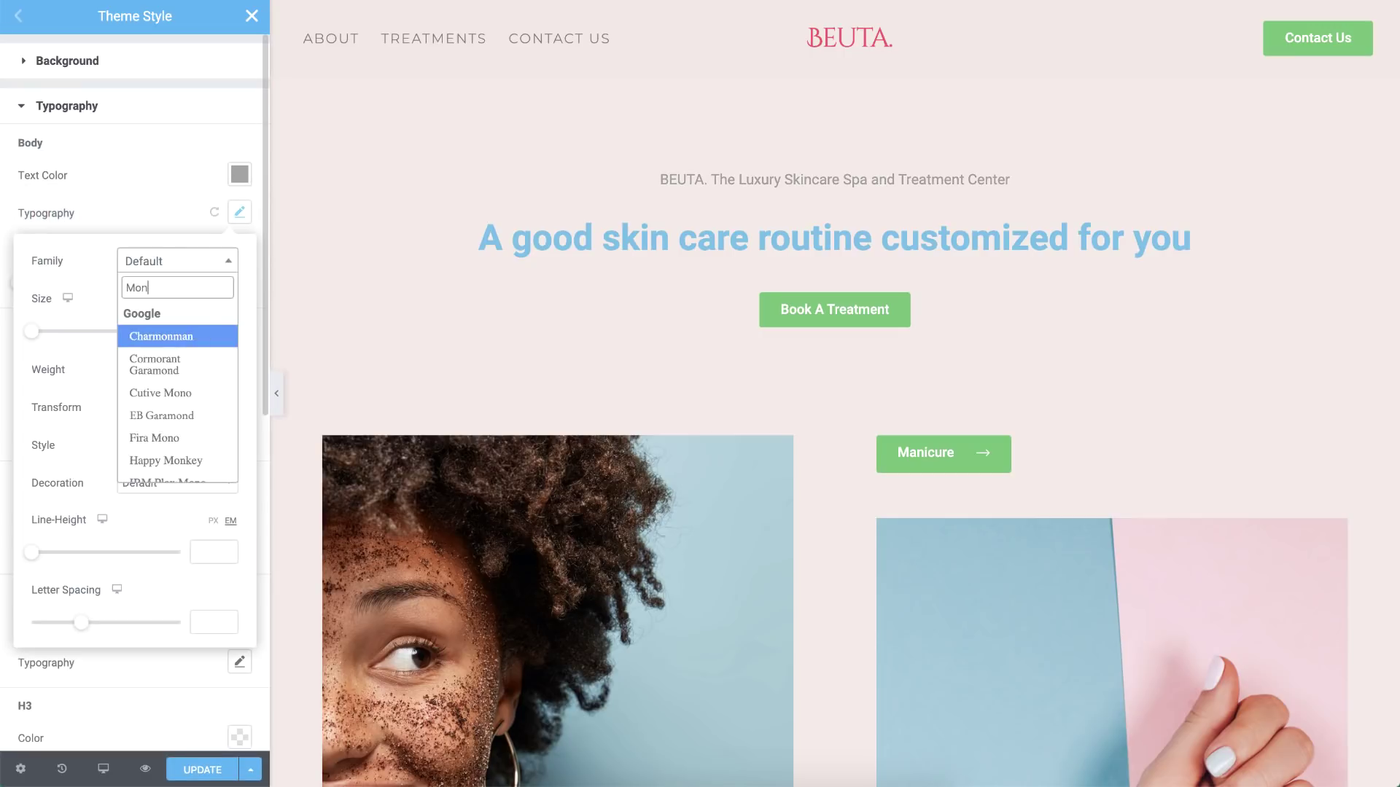
{"action": "left_click", "coordinate": [194, 332]}
{"action": "left_click", "coordinate": [173, 211]}
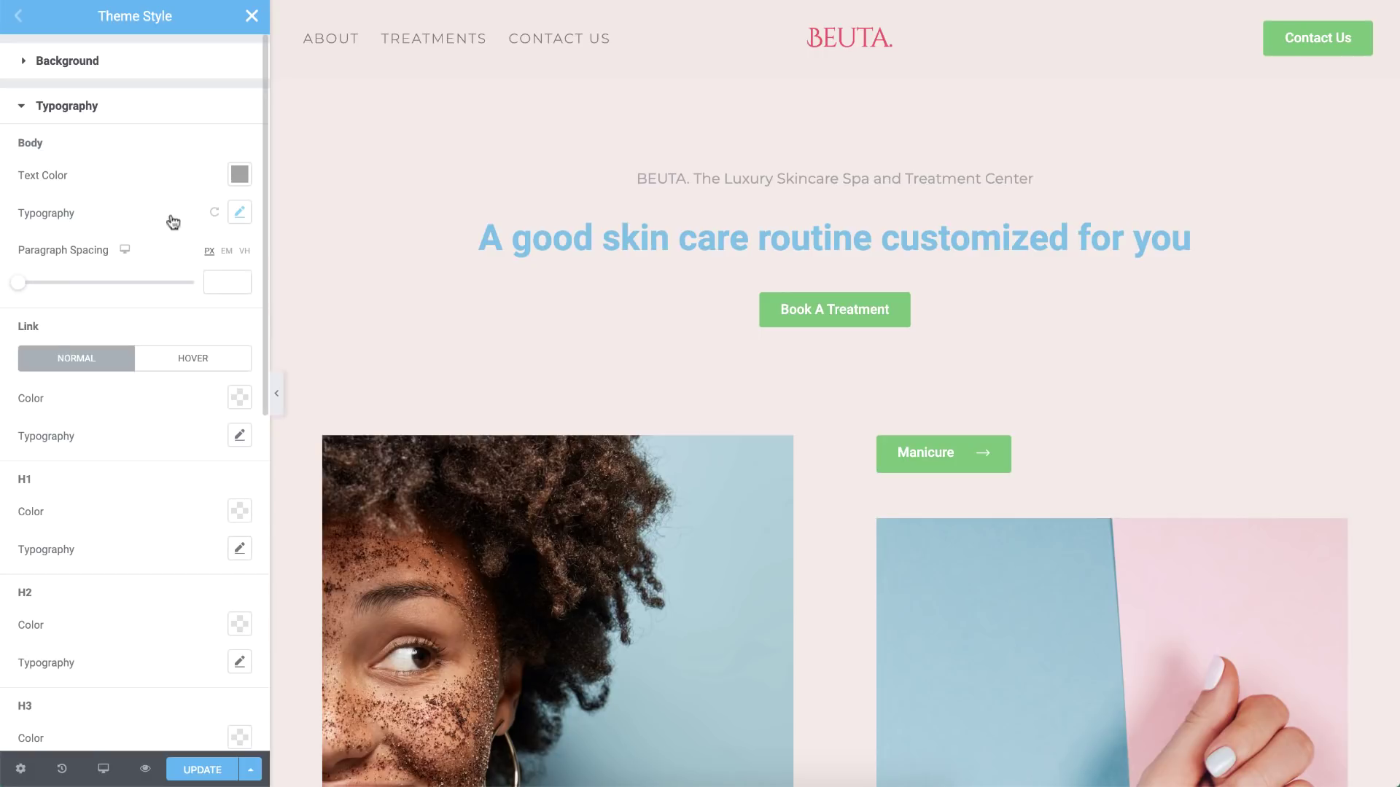
{"action": "mouse_move", "coordinate": [22, 283]}
{"action": "left_mouse_down"}
{"action": "mouse_move", "coordinate": [105, 292]}
{"action": "mouse_move", "coordinate": [40, 290]}
{"action": "left_mouse_up"}
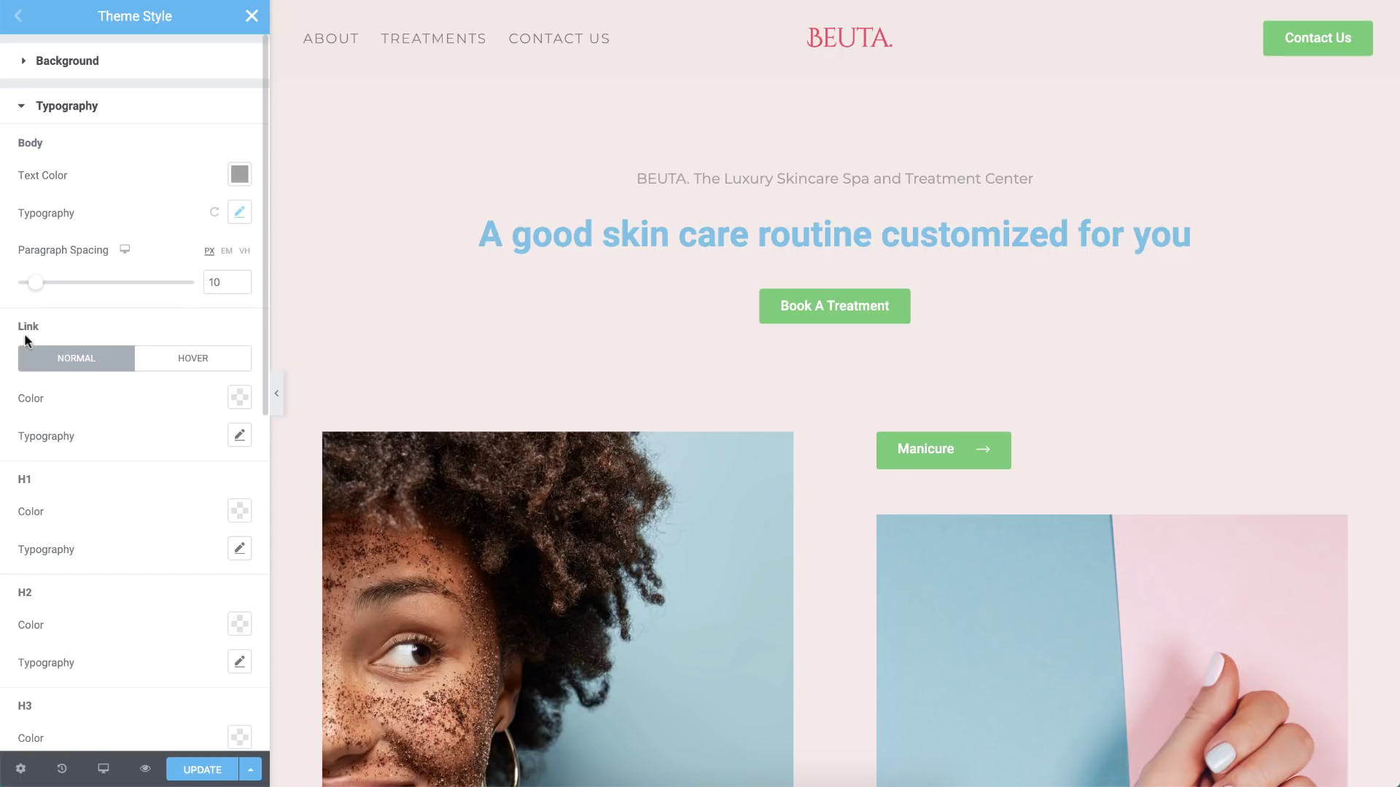
- Inspect the link color and typography options for the normal and hover states
{"action": "scroll", "coordinate": [516, 326], "scroll_direction": "down", "scroll_amount": 15}
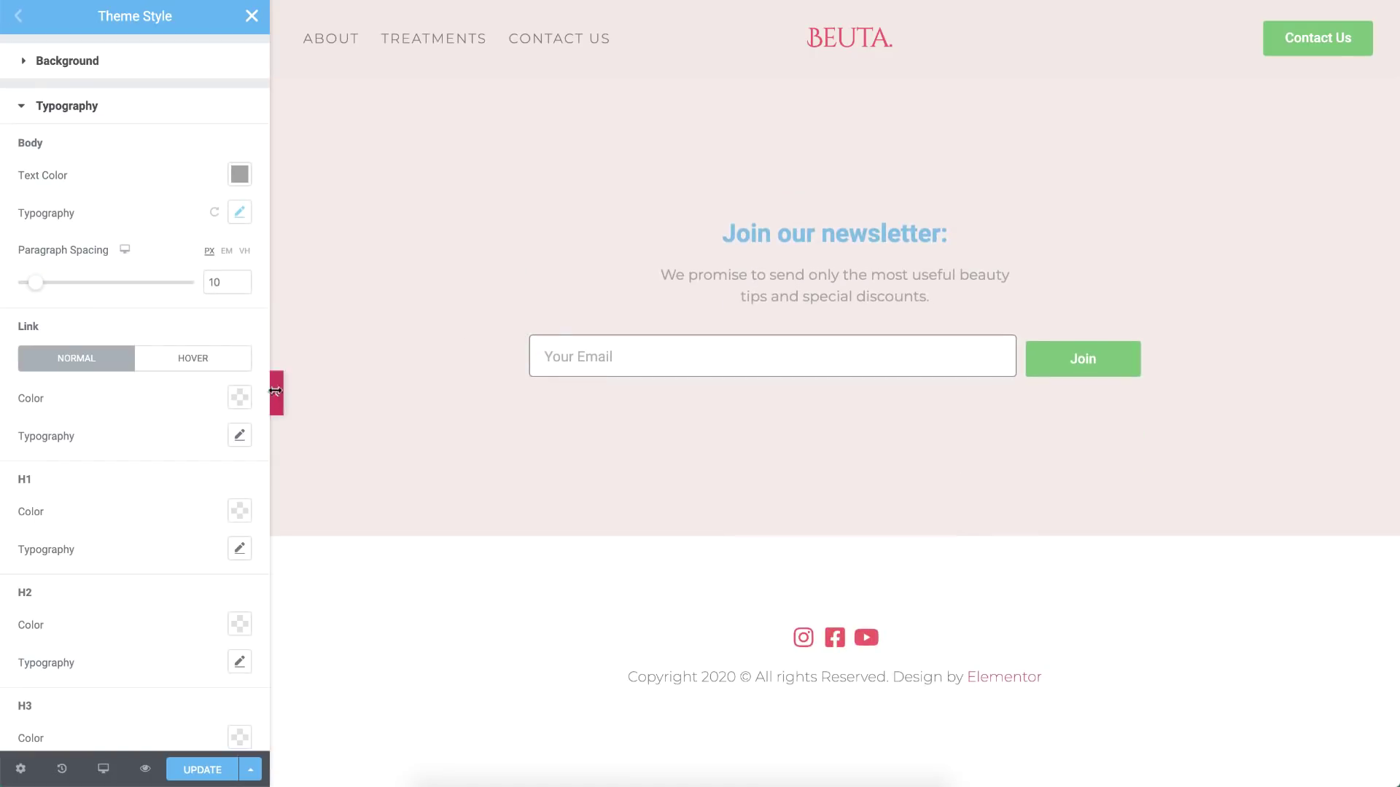
{"action": "left_click", "coordinate": [241, 398]}
{"action": "left_click", "coordinate": [243, 399]}
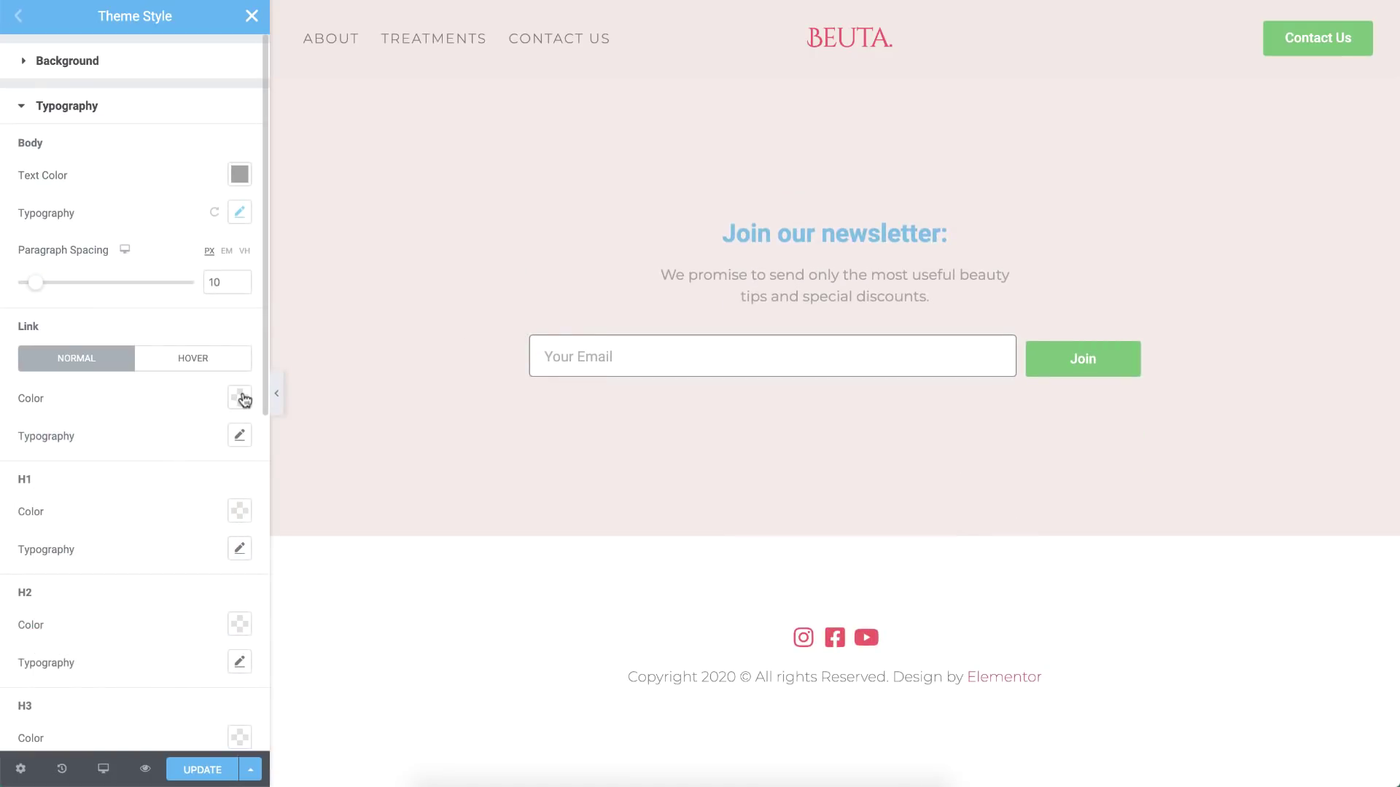
{"action": "left_click", "coordinate": [239, 436]}
{"action": "scroll", "coordinate": [218, 452], "scroll_direction": "down", "scroll_amount": 3}
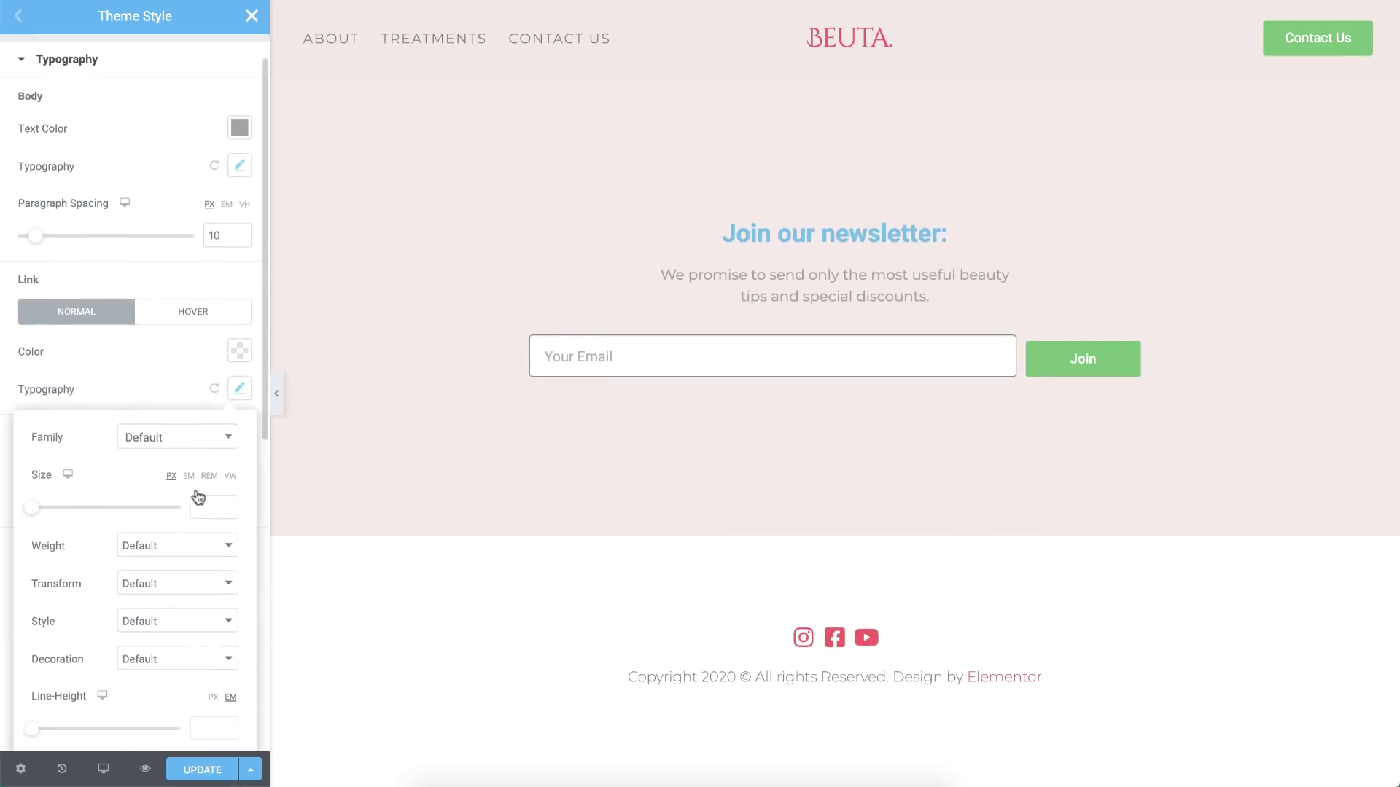
{"action": "left_click", "coordinate": [213, 235]}
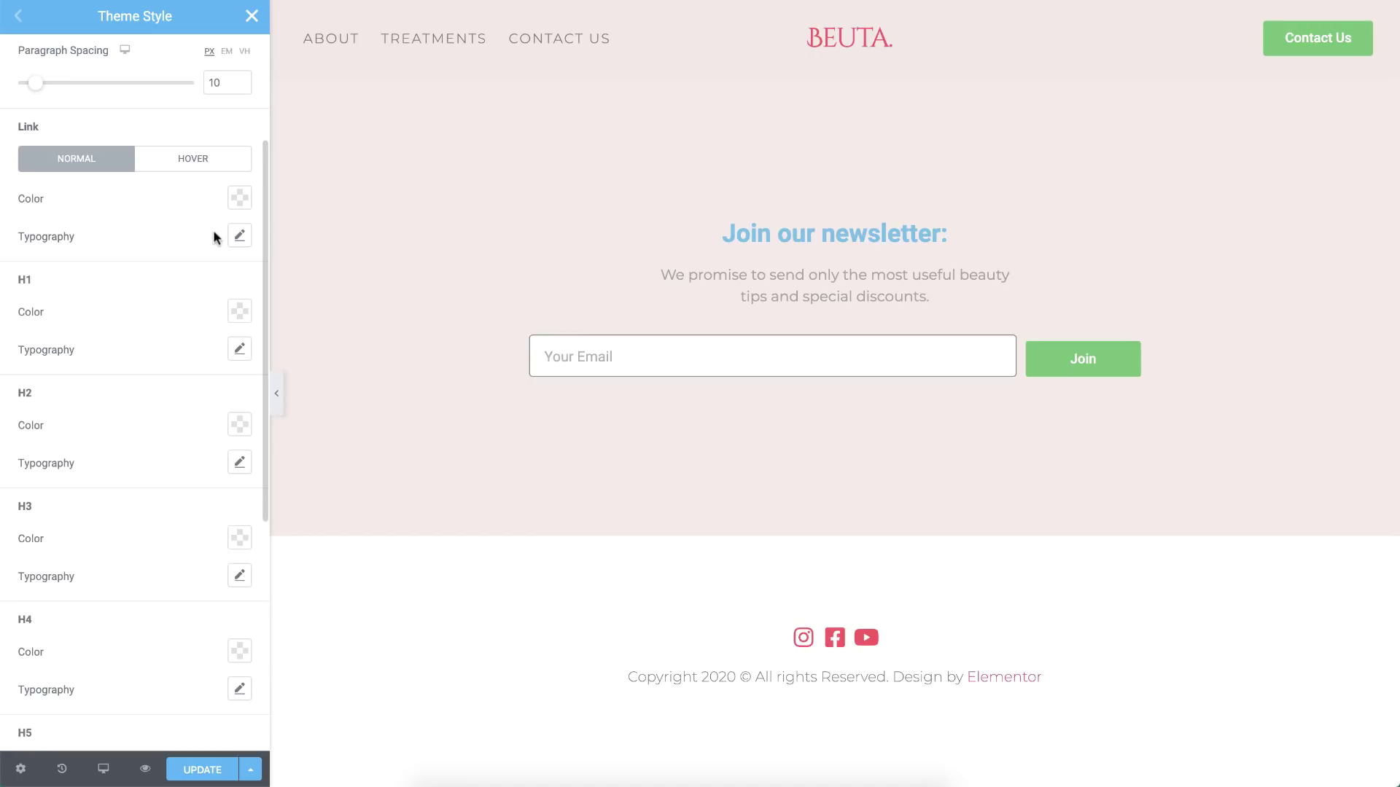
{"action": "left_click", "coordinate": [209, 165]}
- Set the H1 heading color to the palette's pink-red #F33E61
{"action": "scroll", "coordinate": [354, 248], "scroll_direction": "up", "scroll_amount": 15}
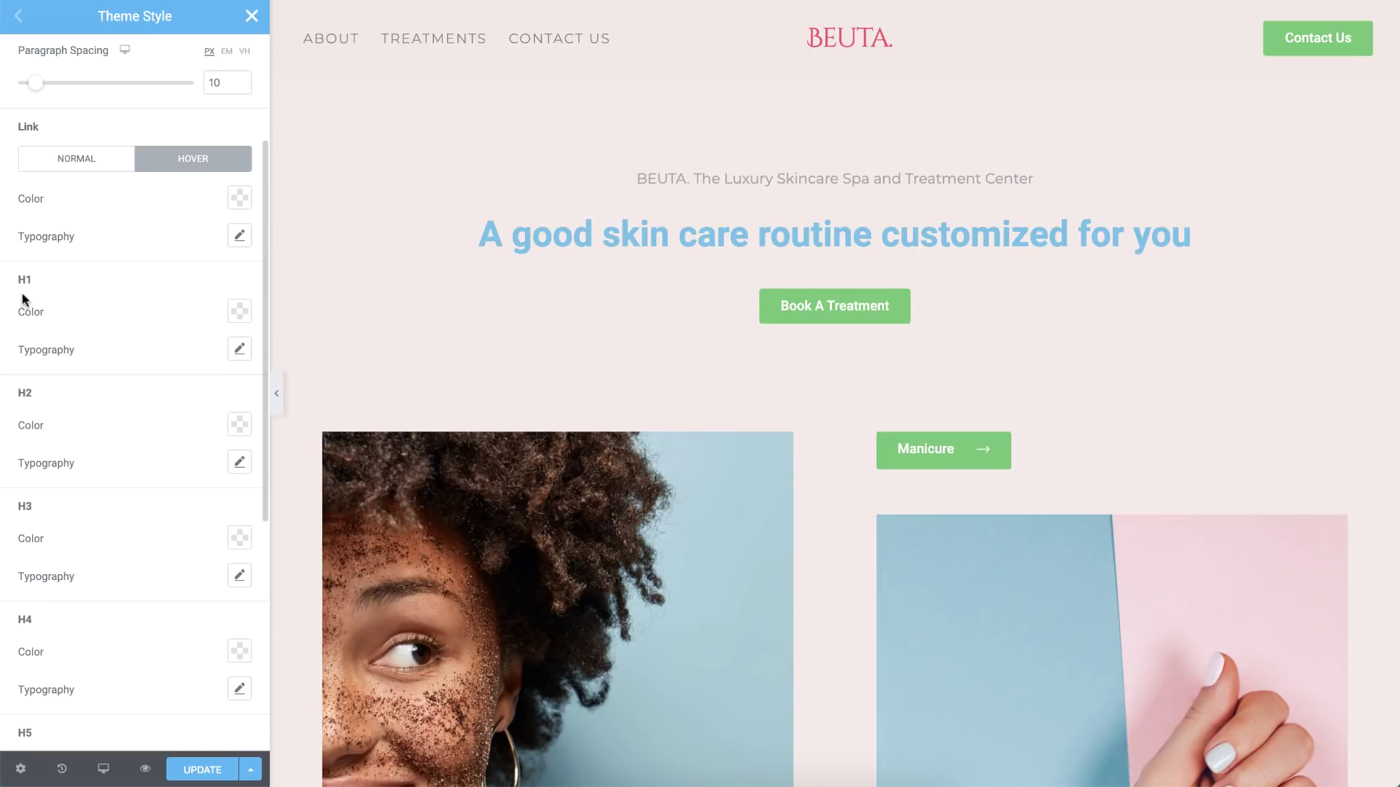
{"action": "left_click", "coordinate": [239, 312]}
{"action": "left_click", "coordinate": [88, 355]}
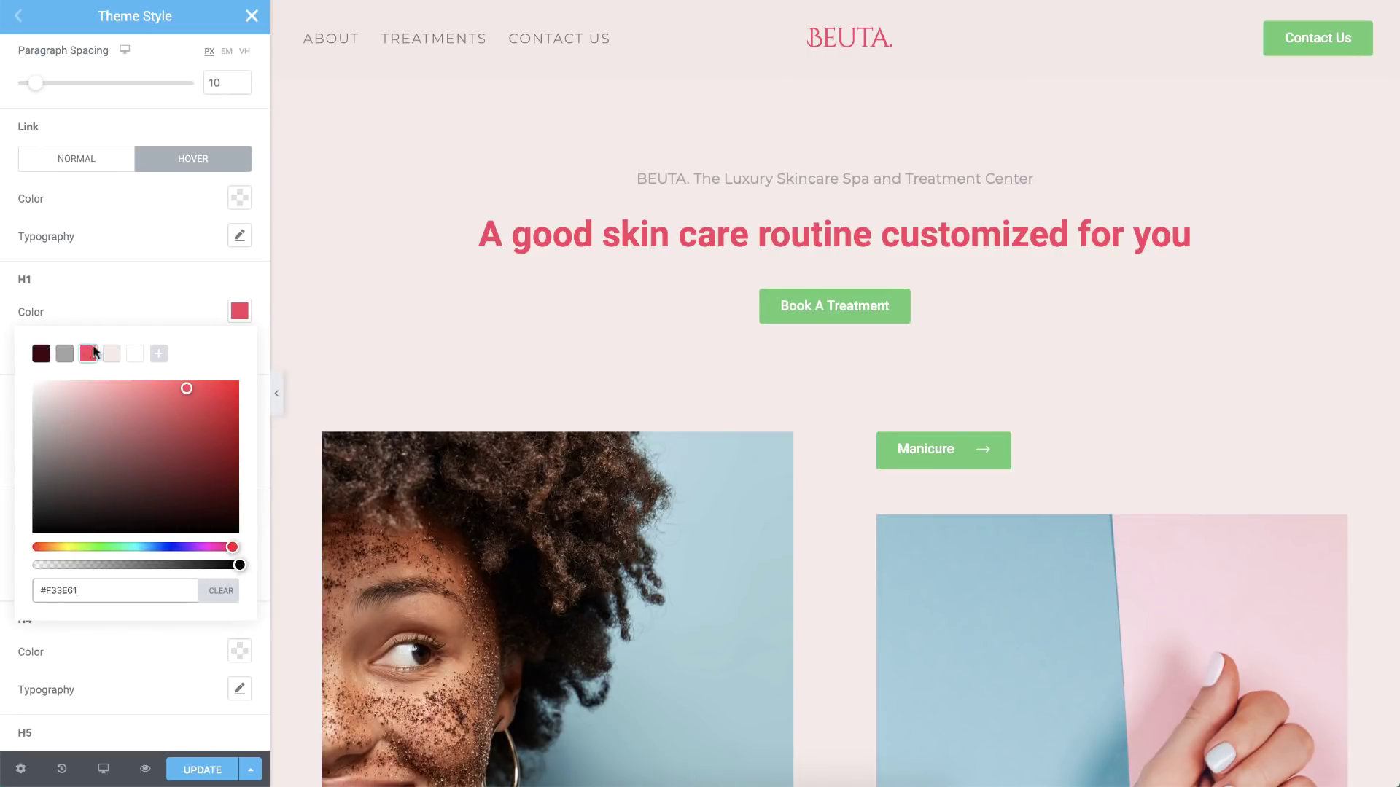
{"action": "left_click", "coordinate": [133, 316]}
- Set the H1 typography to Cinzel Decorative, size 50 px, weight 500 and letter spacing -1.5
{"action": "left_click", "coordinate": [240, 349]}
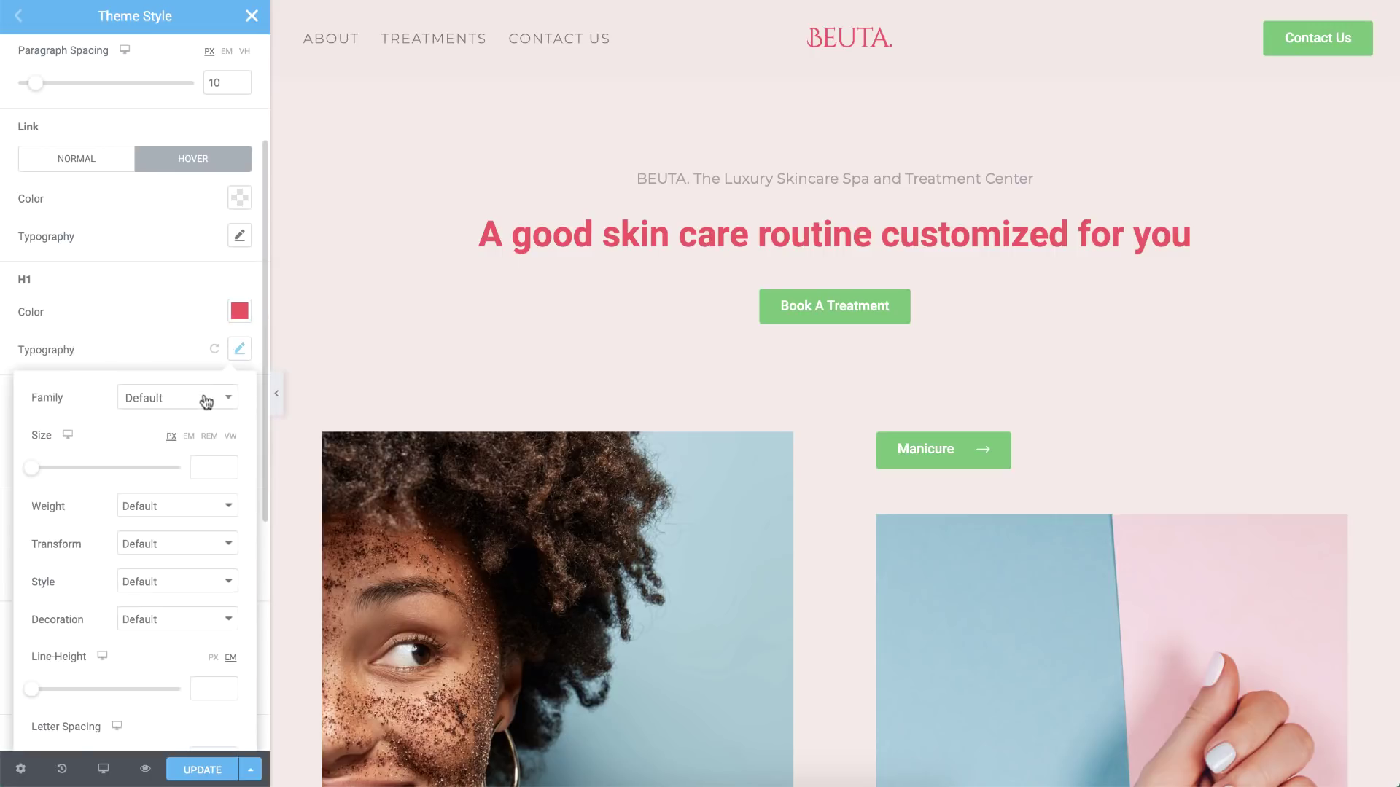
{"action": "left_click", "coordinate": [203, 398]}
{"action": "type", "text": "Cinzel d"}
{"action": "left_click", "coordinate": [189, 474]}
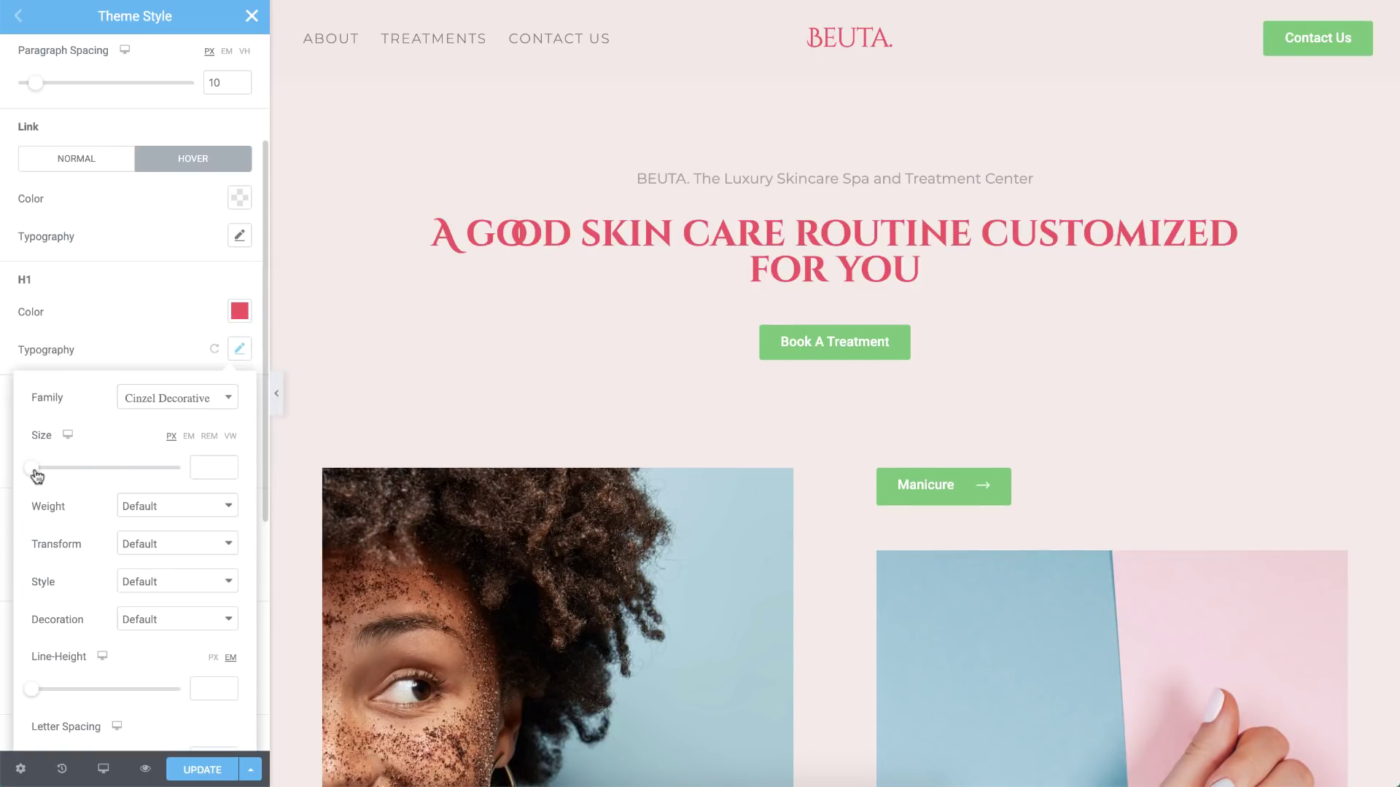
{"action": "left_click_drag", "start_coordinate": [34, 470], "coordinate": [69, 470]}
{"action": "left_click", "coordinate": [141, 505]}
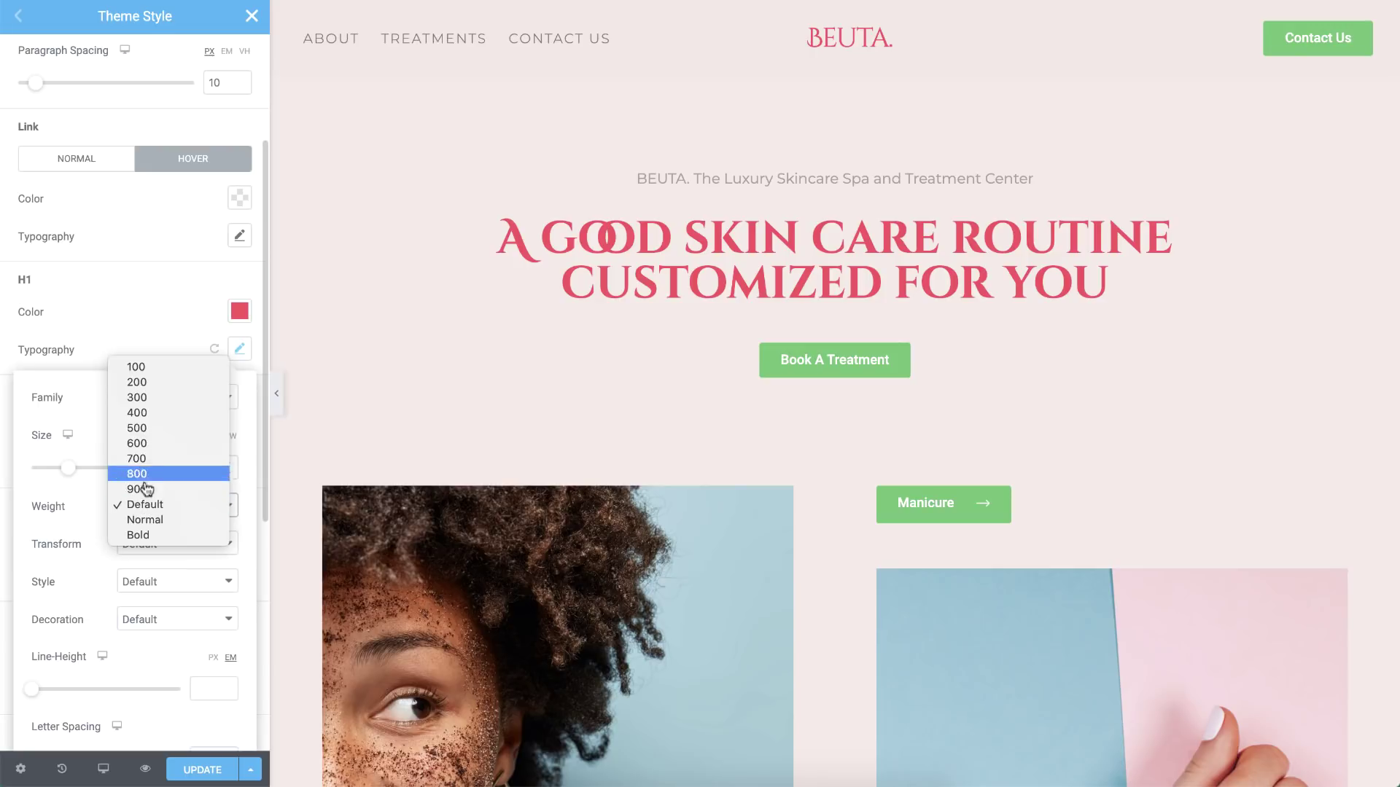
{"action": "left_click", "coordinate": [143, 422]}
{"action": "scroll", "coordinate": [151, 441], "scroll_direction": "down", "scroll_amount": 2}
{"action": "left_click_drag", "start_coordinate": [81, 596], "coordinate": [72, 595]}
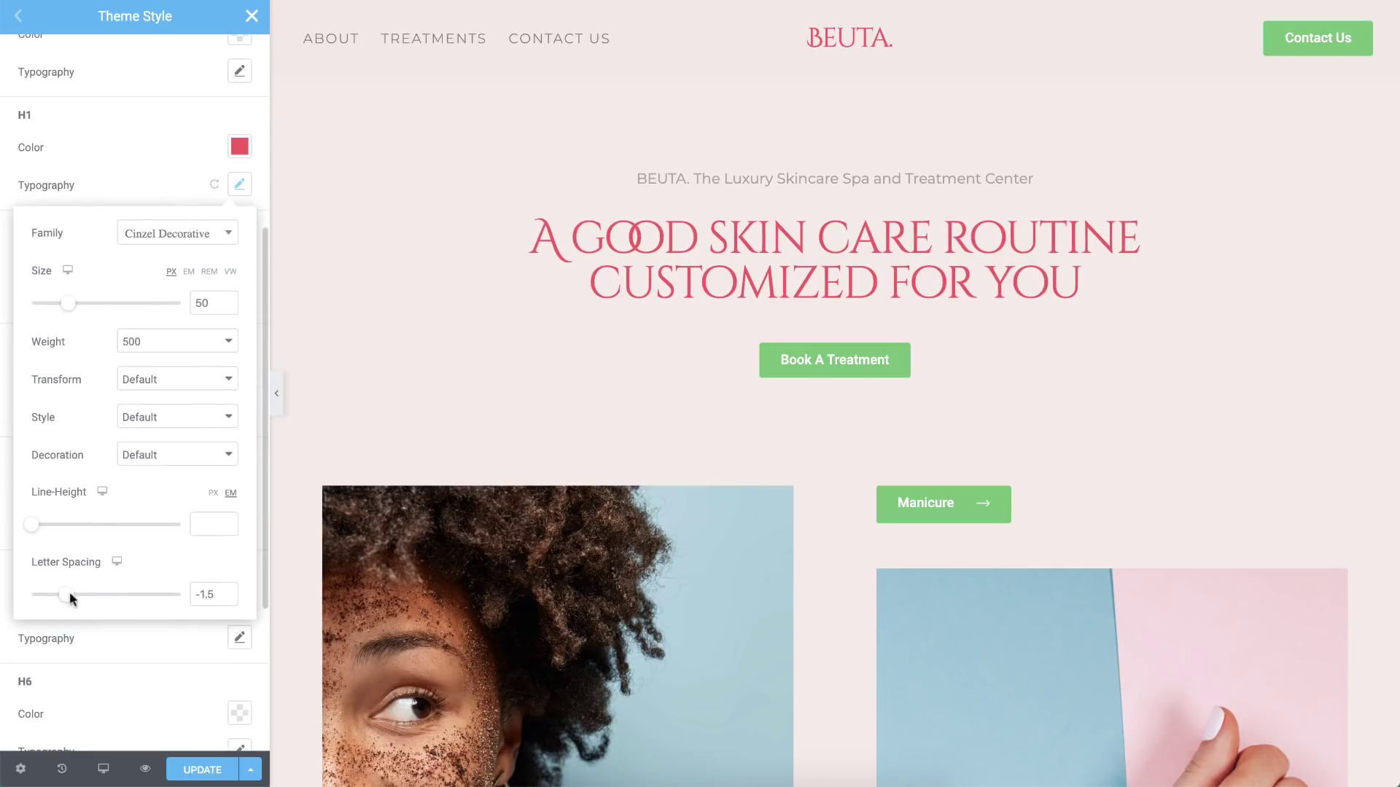
{"action": "left_click", "coordinate": [411, 221]}
- Set the H2 heading color to the palette's pink-red #F33E61
{"action": "scroll", "coordinate": [411, 221], "scroll_direction": "down", "scroll_amount": 10}
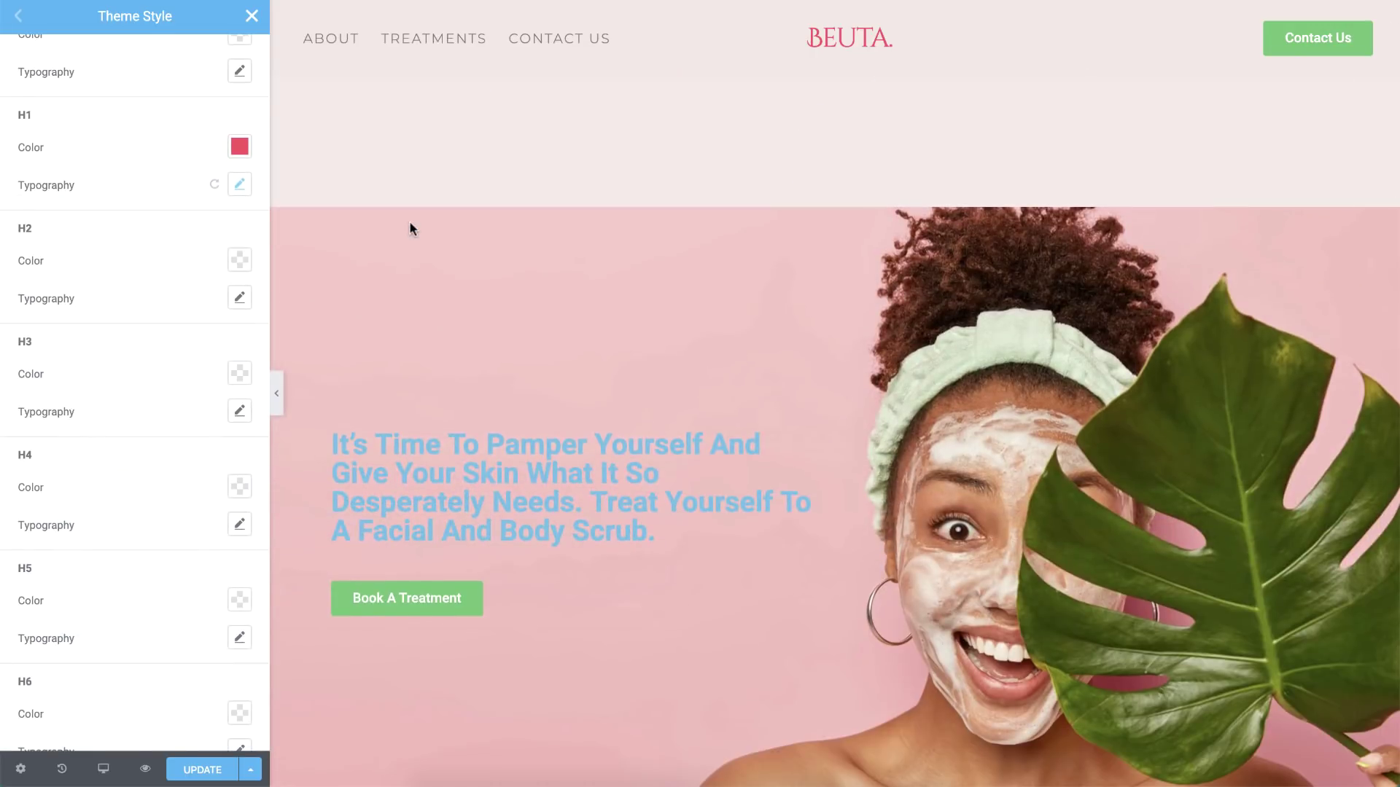
{"action": "scroll", "coordinate": [410, 226], "scroll_direction": "down", "scroll_amount": 2}
{"action": "left_click", "coordinate": [240, 261]}
{"action": "left_click", "coordinate": [89, 302]}
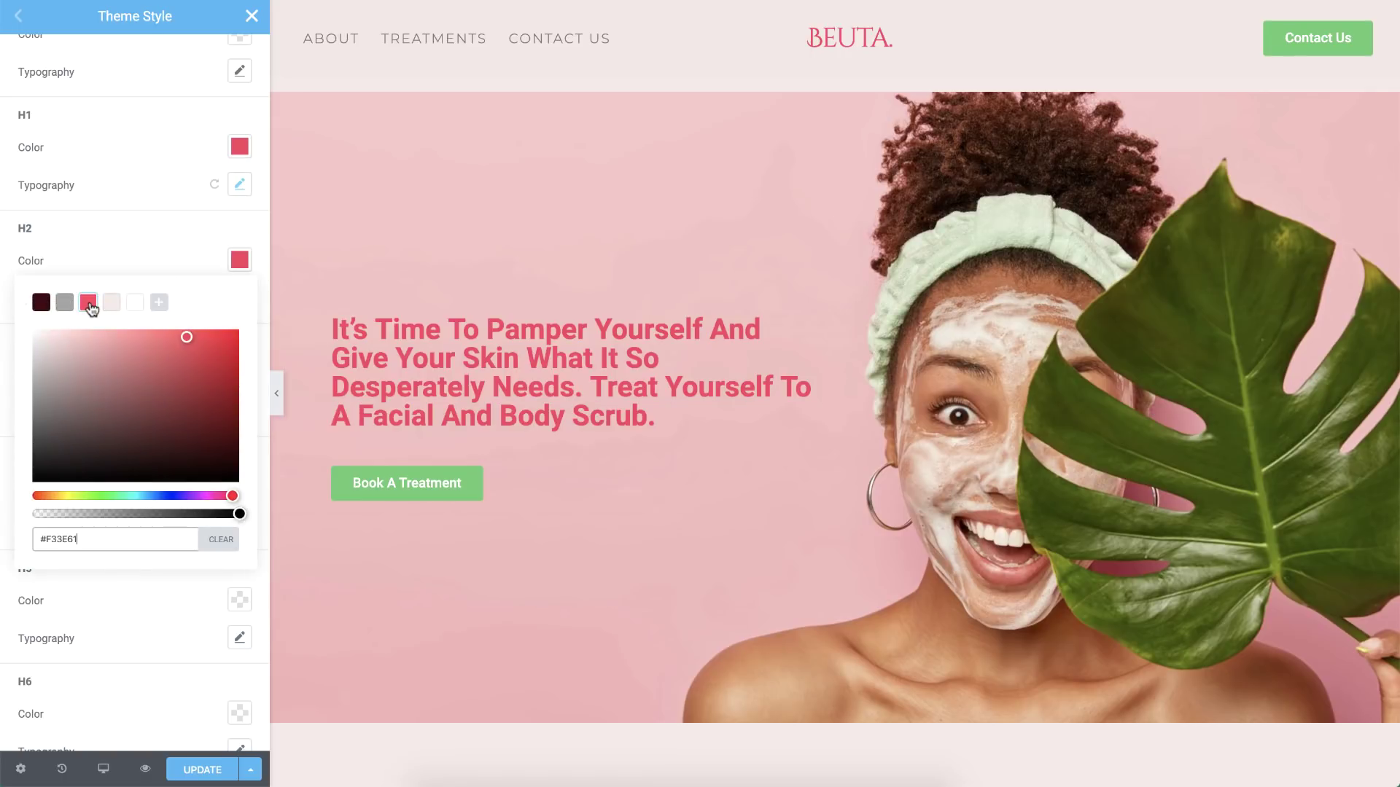
{"action": "left_click", "coordinate": [135, 267]}
- Set the H2 typography to Cinzel Decorative, size 40 px, weight 400, line height 1.2 em and letter spacing -1.7
{"action": "left_click", "coordinate": [239, 297]}
{"action": "left_click", "coordinate": [177, 346]}
{"action": "type", "text": "cinzel d"}
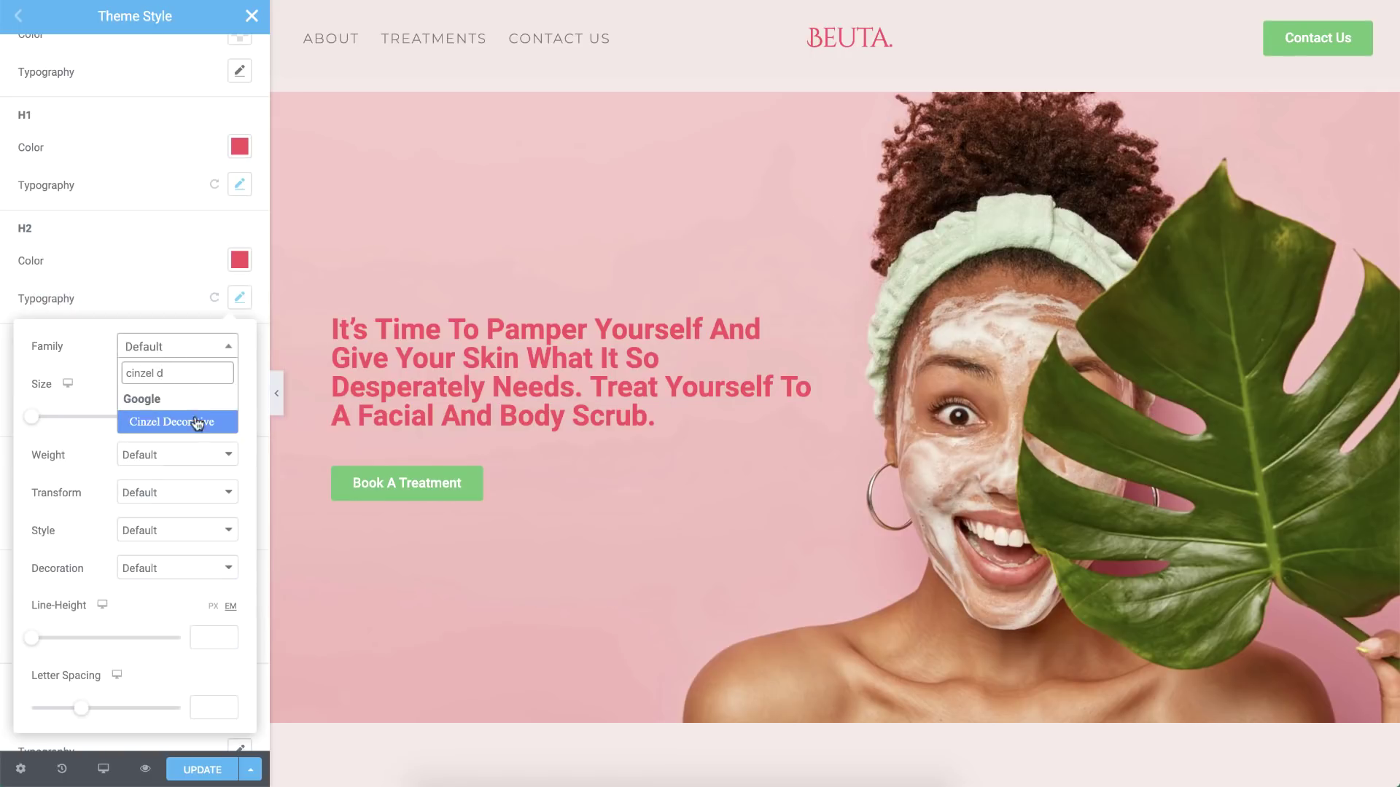
{"action": "left_click", "coordinate": [196, 415]}
{"action": "left_click", "coordinate": [193, 457]}
{"action": "left_click", "coordinate": [191, 370]}
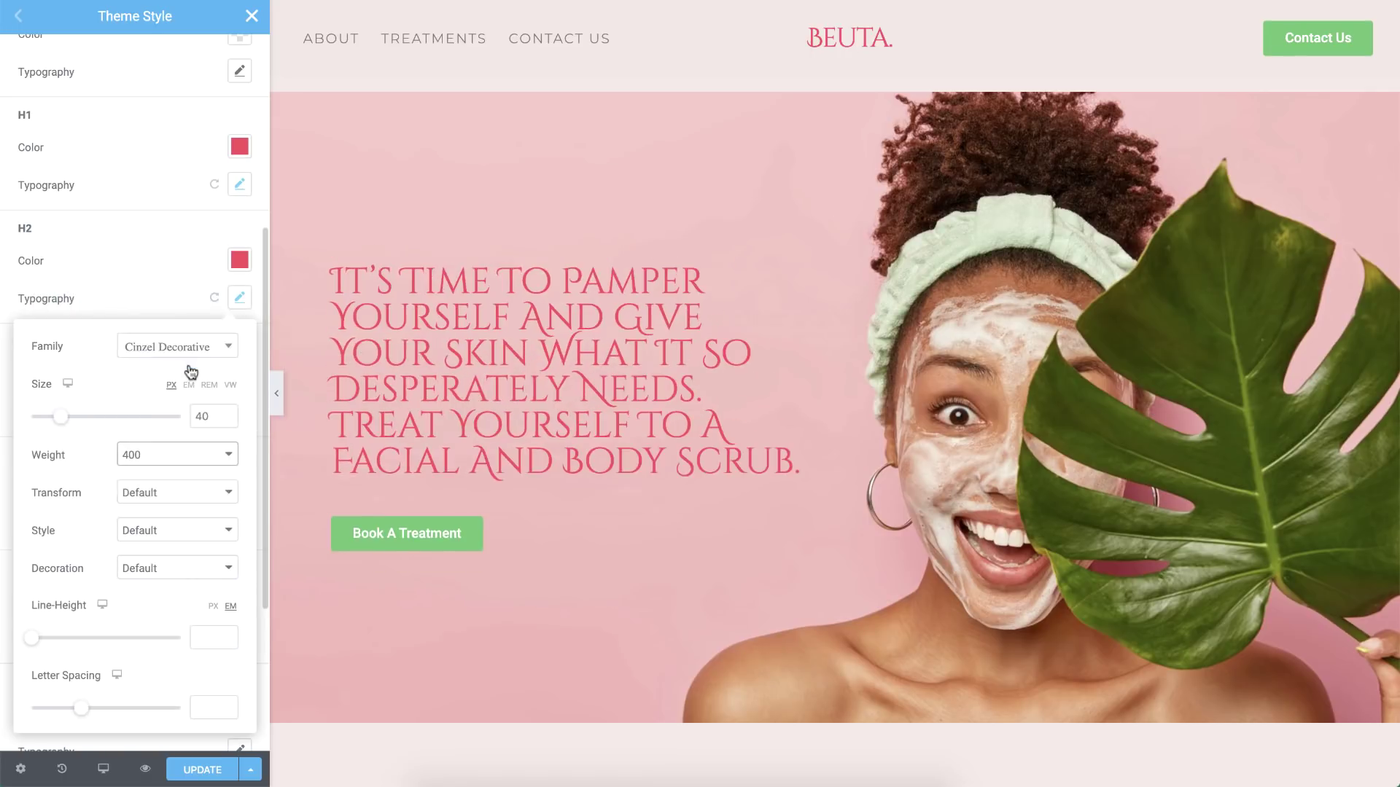
{"action": "left_click_drag", "start_coordinate": [42, 641], "coordinate": [52, 640]}
{"action": "left_click_drag", "start_coordinate": [78, 713], "coordinate": [60, 715]}
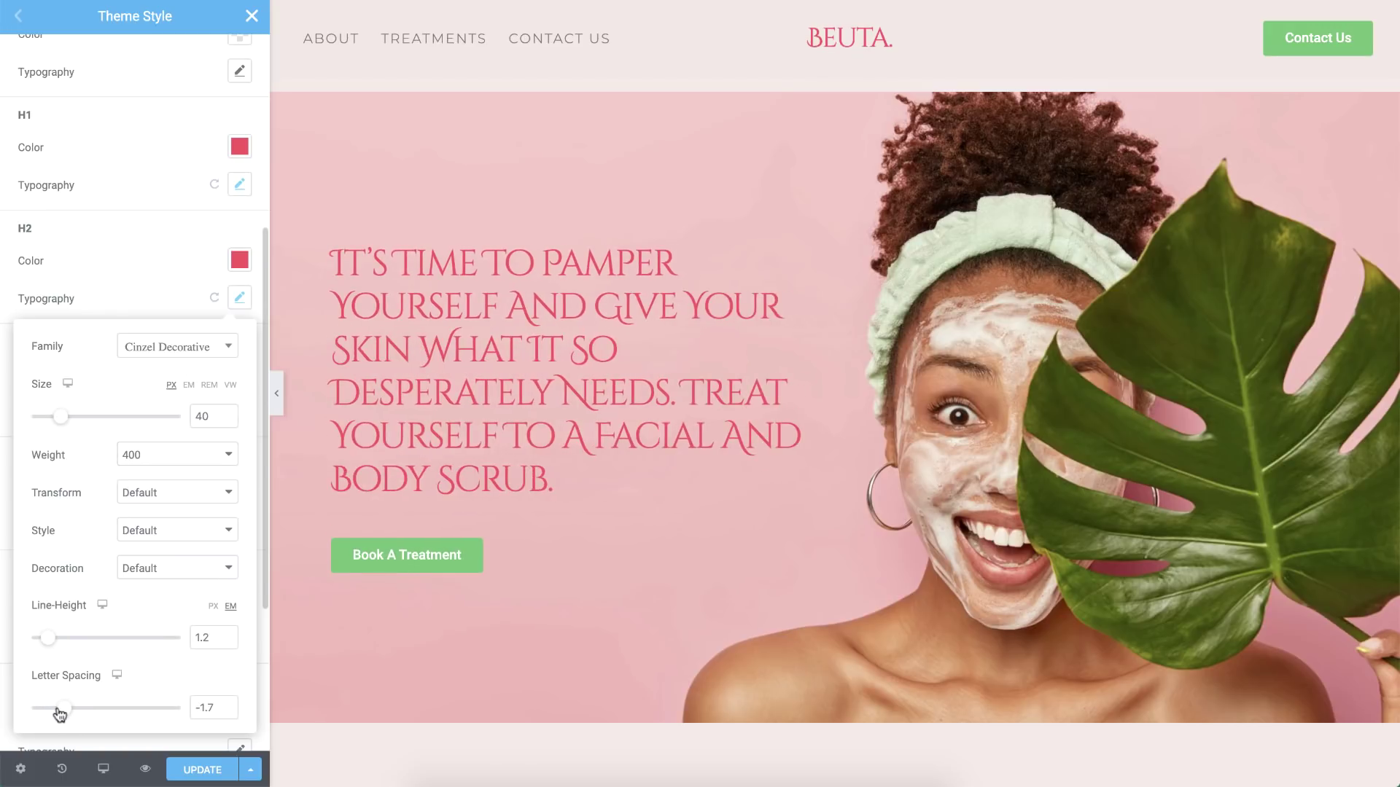
{"action": "left_click", "coordinate": [172, 297]}
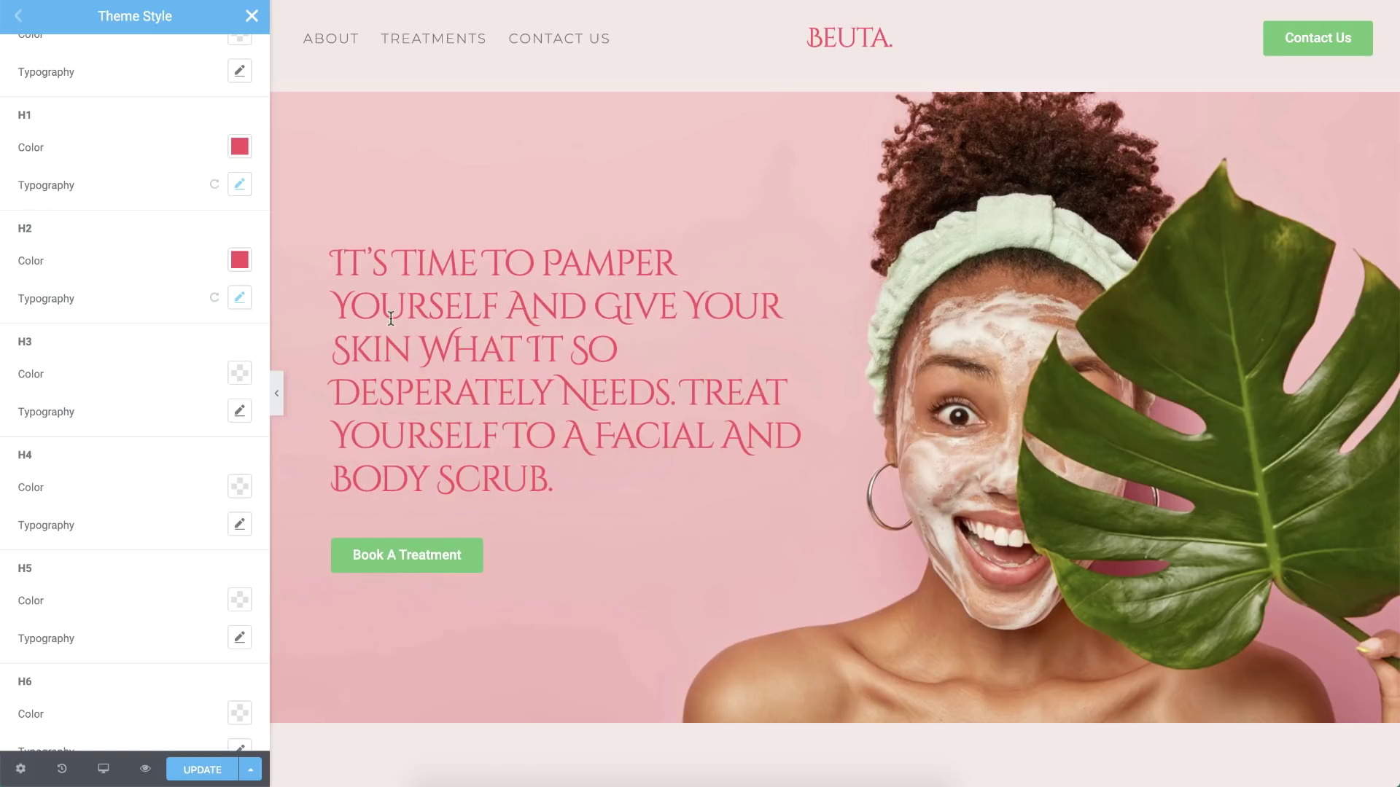
- Set the H3 heading color to the palette's pink-red #F33E61
{"action": "scroll", "coordinate": [390, 319], "scroll_direction": "down", "scroll_amount": 2}
{"action": "scroll", "coordinate": [390, 319], "scroll_direction": "down", "scroll_amount": 5}
{"action": "left_click", "coordinate": [239, 373]}
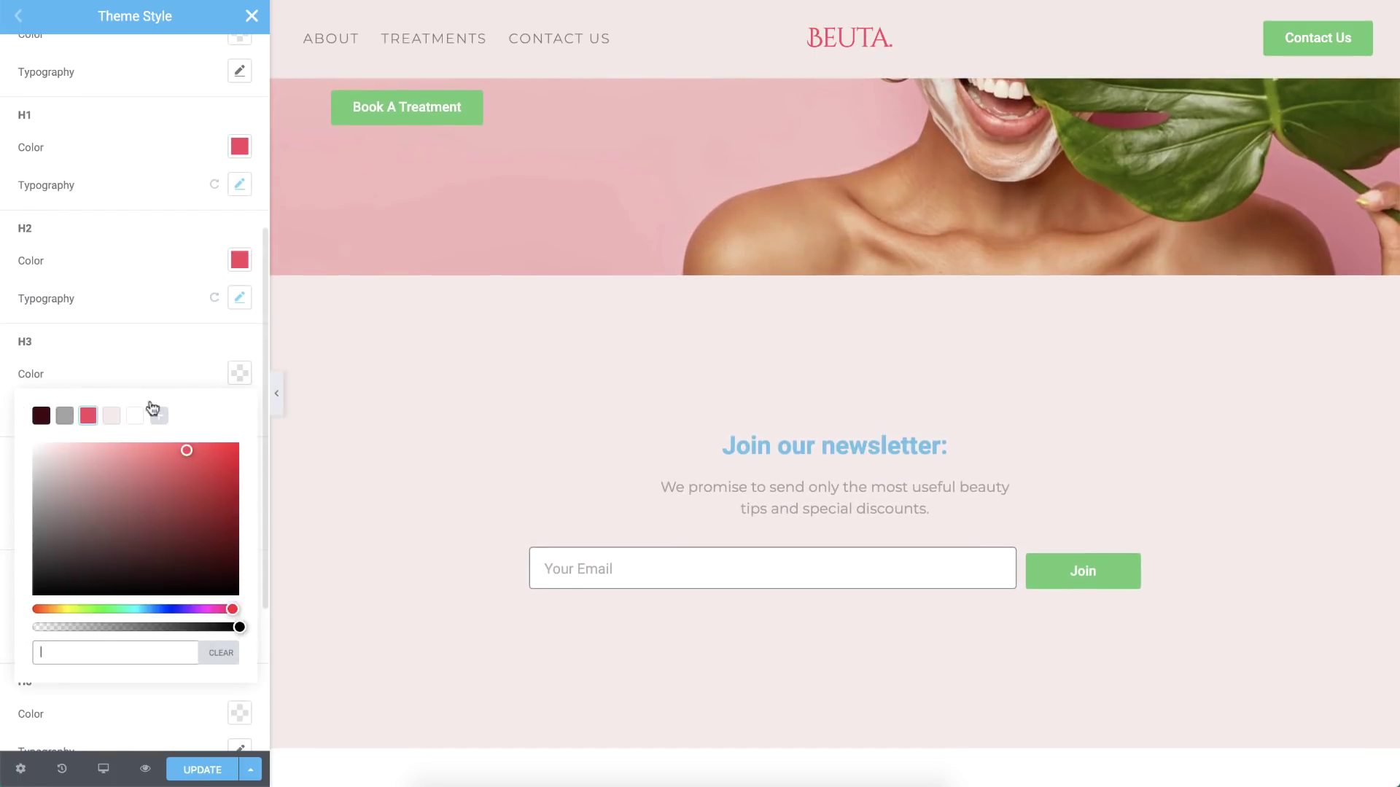
{"action": "left_click", "coordinate": [88, 416]}
{"action": "left_click", "coordinate": [187, 391]}
- Set the H3 typography to Cinzel, size 50 px and weight 300, with tighter negative letter spacing
{"action": "left_click", "coordinate": [240, 411]}
{"action": "left_click", "coordinate": [177, 459]}
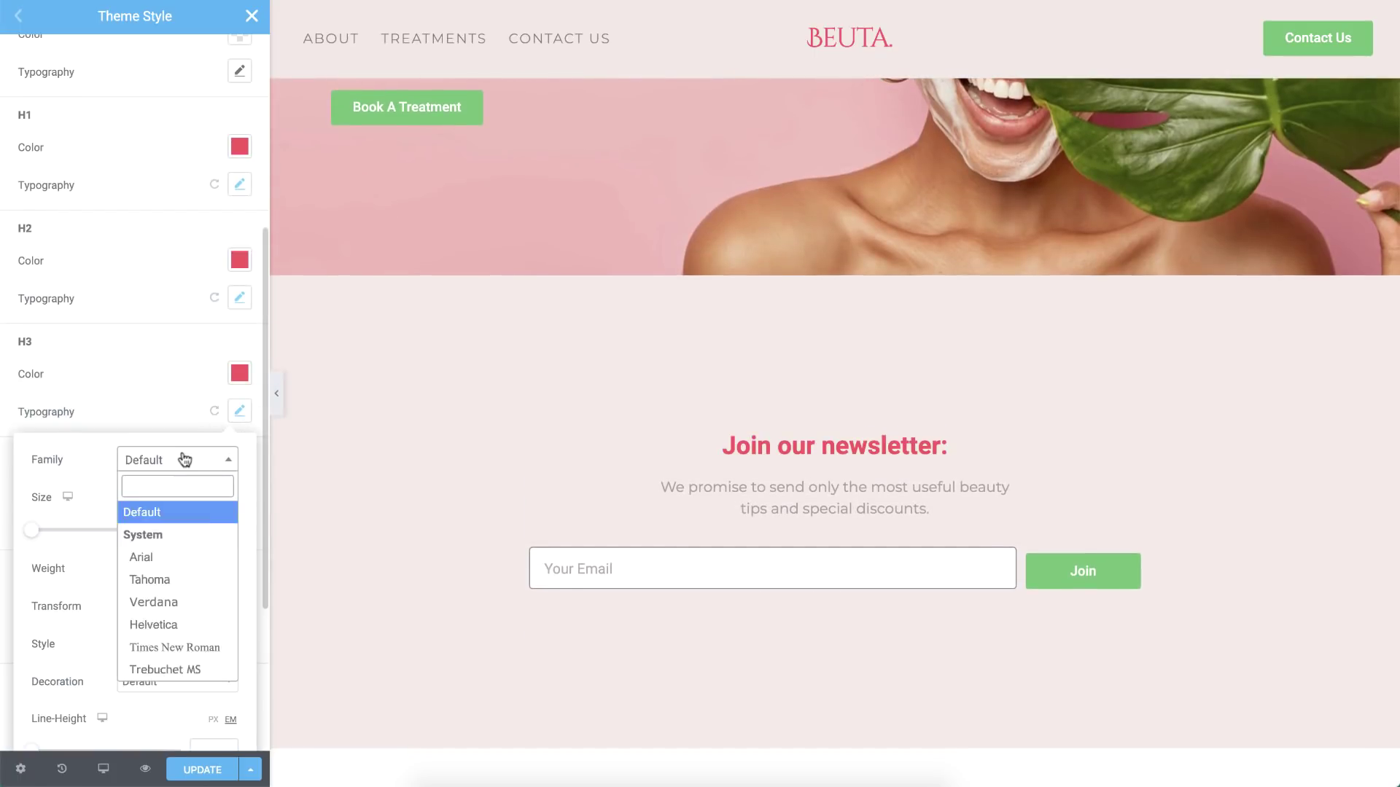
{"action": "type", "text": "cinzel"}
{"action": "left_click", "coordinate": [170, 535]}
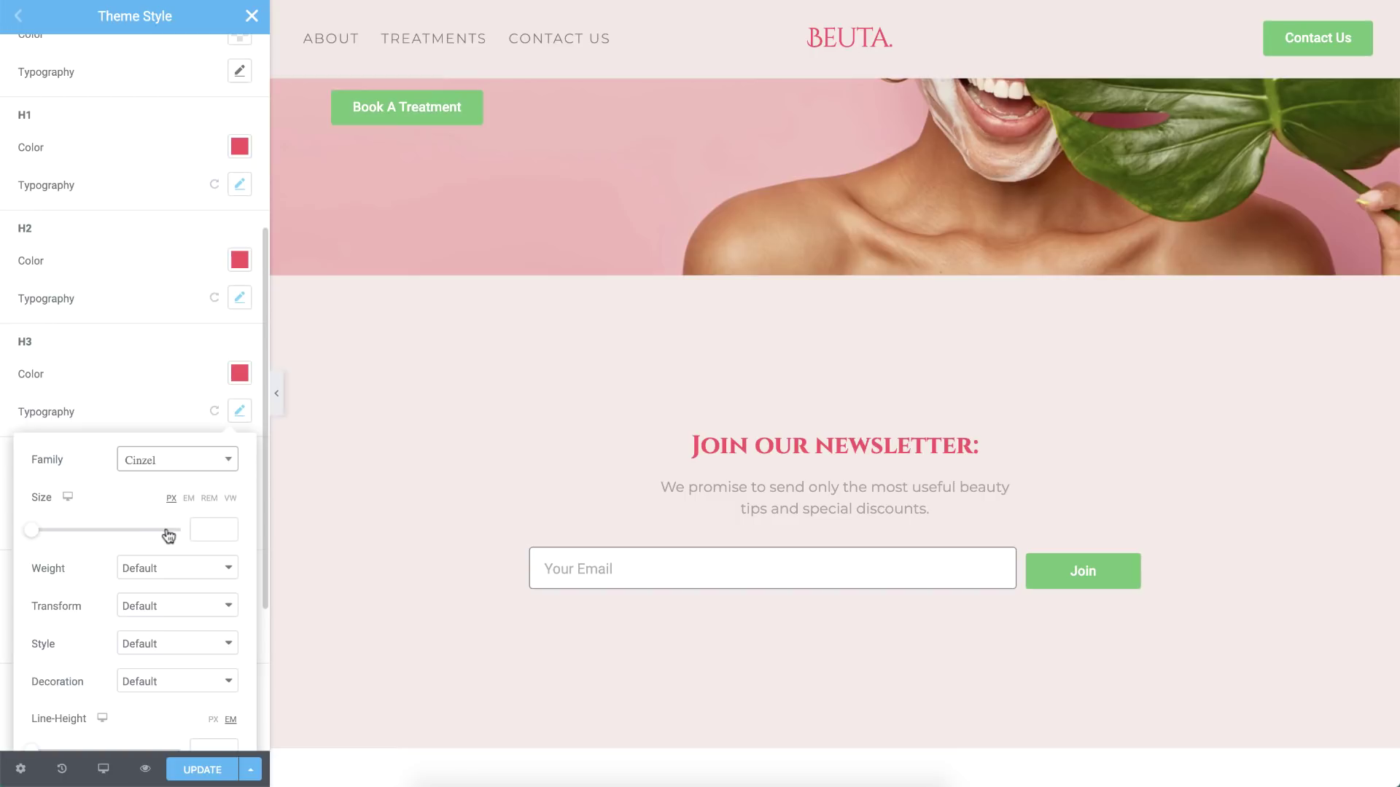
{"action": "left_click", "coordinate": [211, 530]}
{"action": "type", "text": "50"}
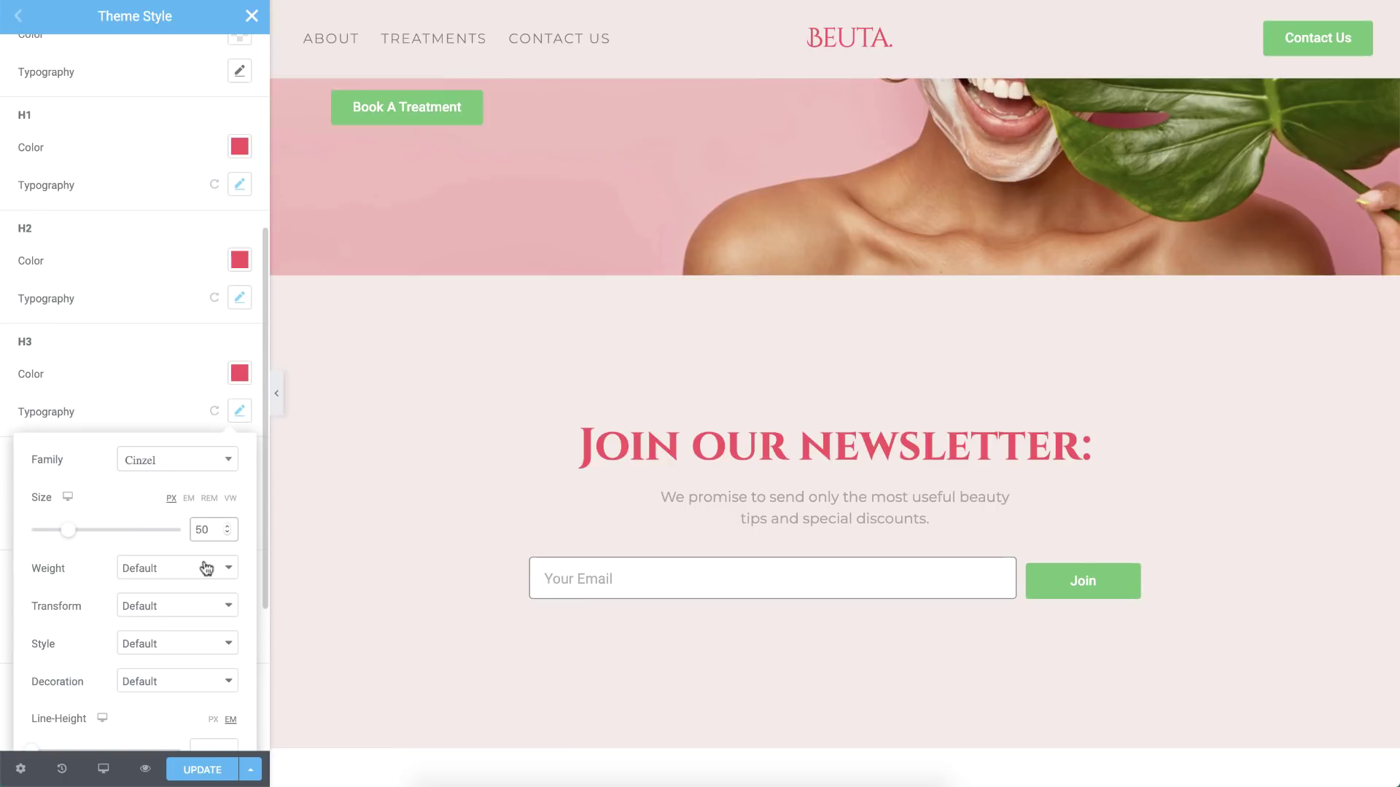
{"action": "left_click", "coordinate": [207, 568]}
{"action": "left_click", "coordinate": [187, 459]}
{"action": "scroll", "coordinate": [184, 461], "scroll_direction": "down", "scroll_amount": 3}
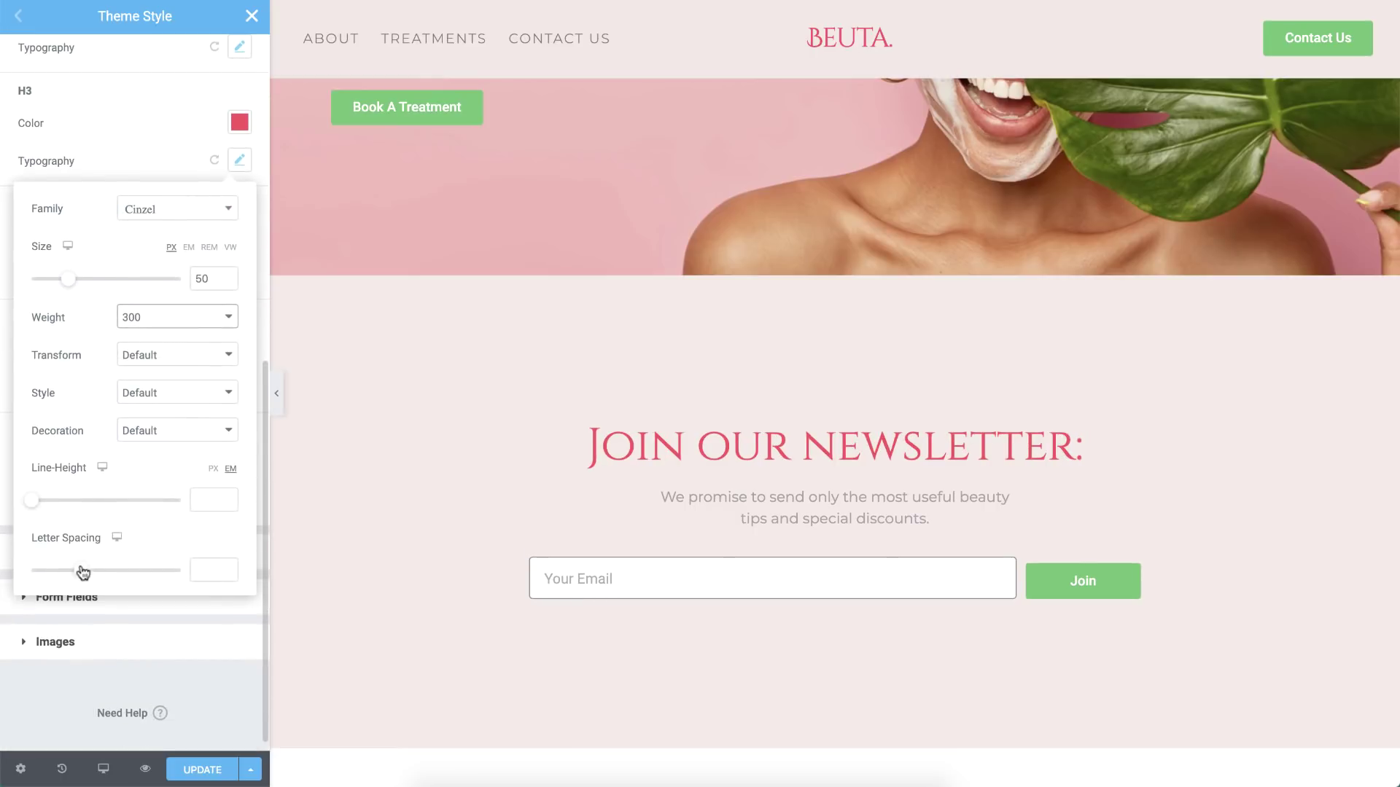
{"action": "left_click_drag", "start_coordinate": [82, 572], "coordinate": [59, 570]}
{"action": "left_click", "coordinate": [172, 159]}
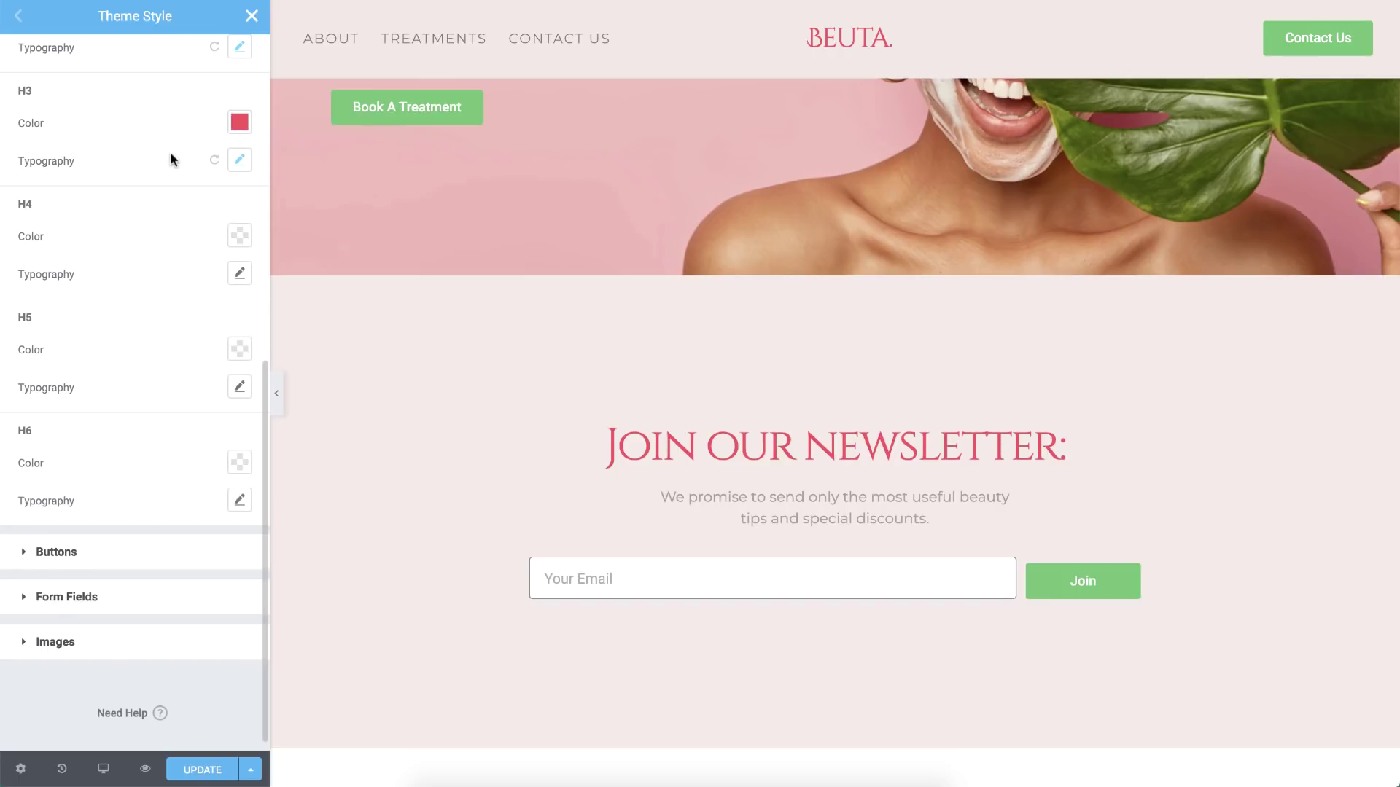
- Set the buttons' typography to Montserrat, weight 300, with uppercase transform
{"action": "left_click", "coordinate": [33, 552]}
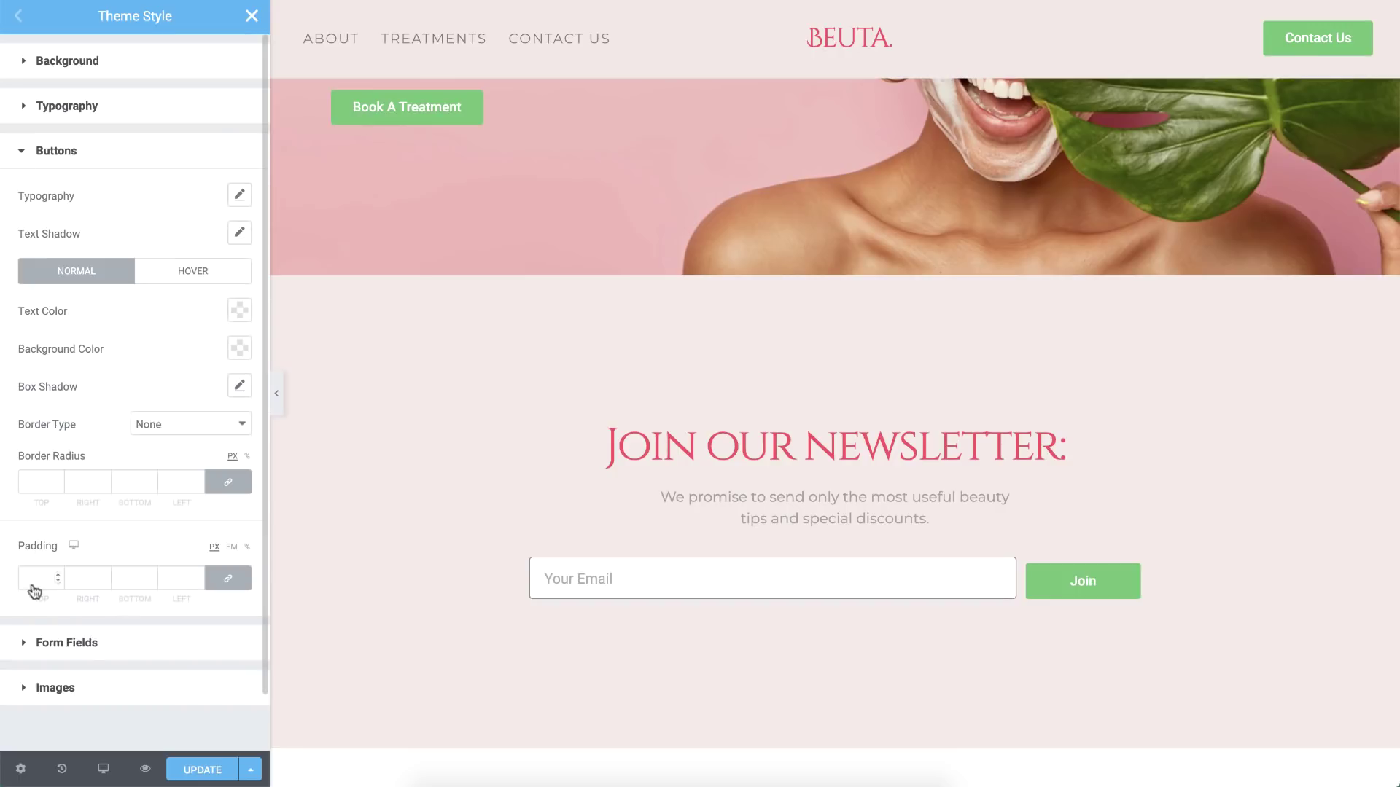
{"action": "scroll", "coordinate": [357, 452], "scroll_direction": "up", "scroll_amount": 5}
{"action": "scroll", "coordinate": [357, 452], "scroll_direction": "up", "scroll_amount": 5}
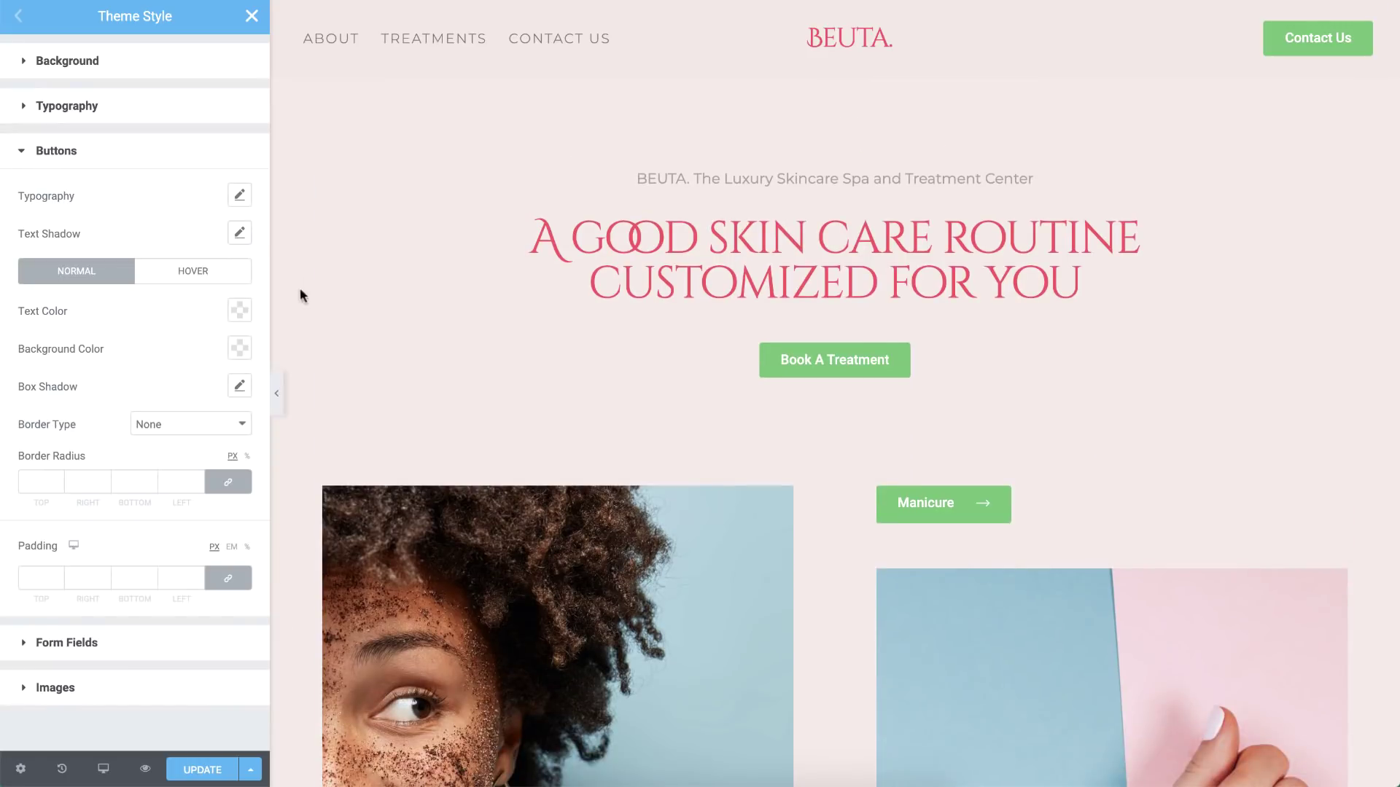
{"action": "left_click", "coordinate": [239, 195]}
{"action": "left_click", "coordinate": [208, 243]}
{"action": "type", "text": "monts"}
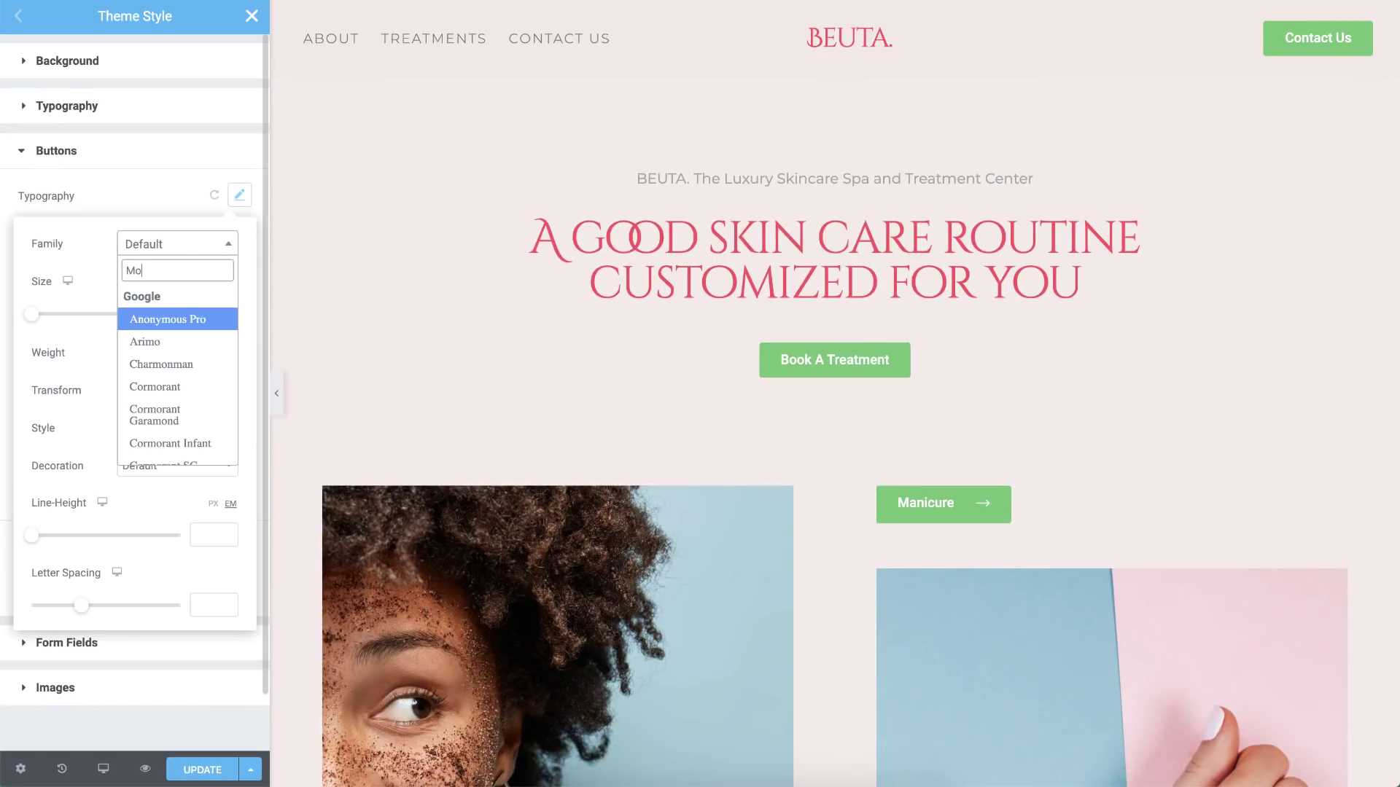
{"action": "left_click", "coordinate": [204, 318]}
{"action": "left_click", "coordinate": [206, 351]}
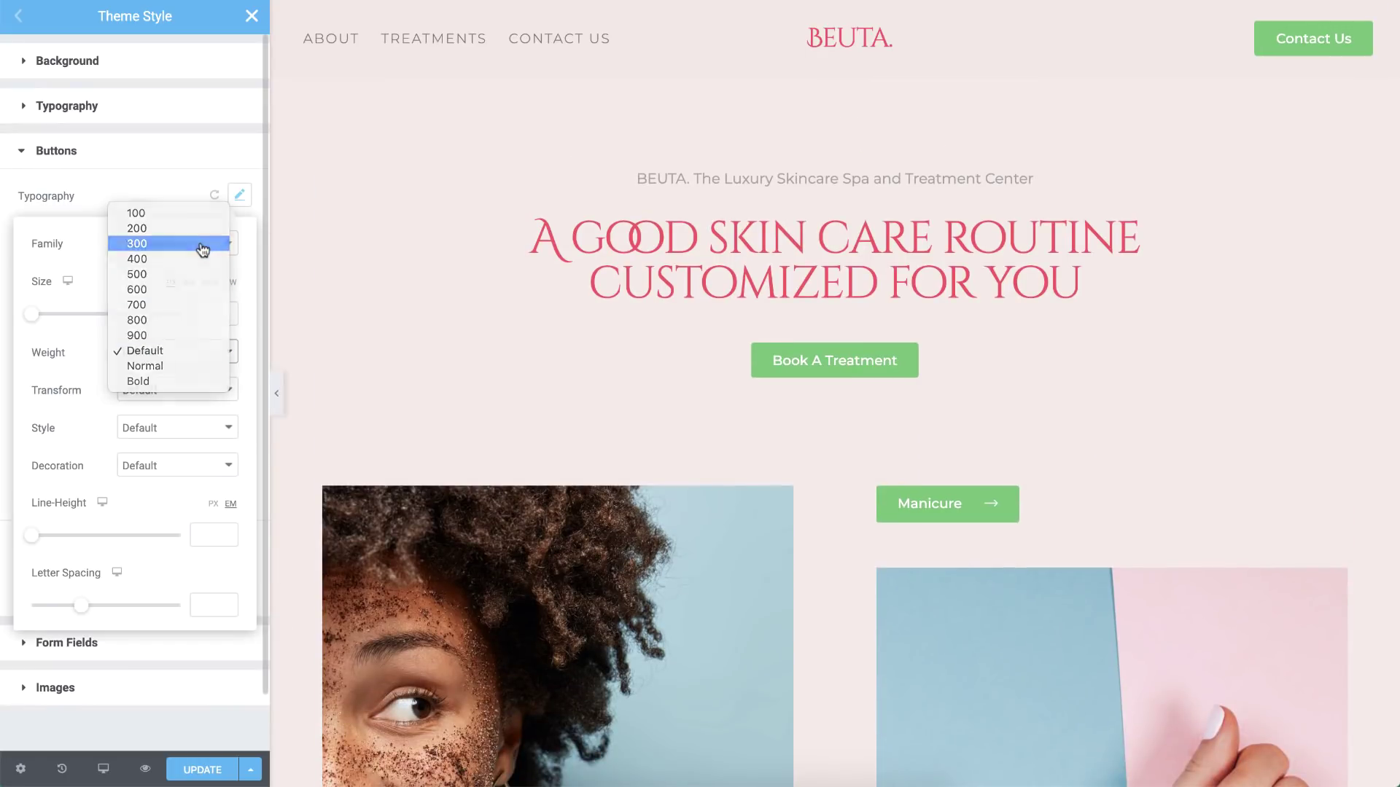
{"action": "left_click", "coordinate": [204, 245]}
{"action": "left_click", "coordinate": [210, 390]}
{"action": "left_click", "coordinate": [209, 405]}
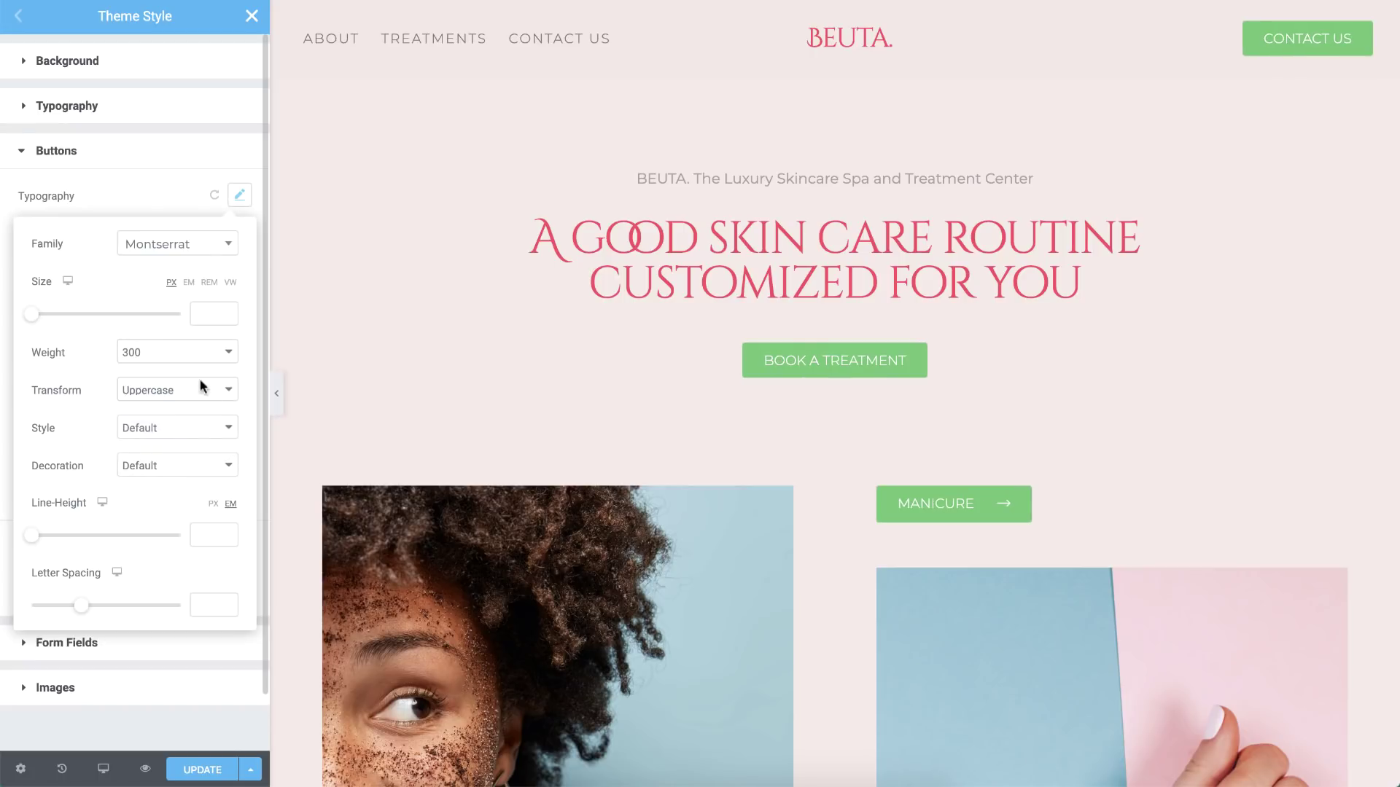
{"action": "left_click", "coordinate": [147, 202]}
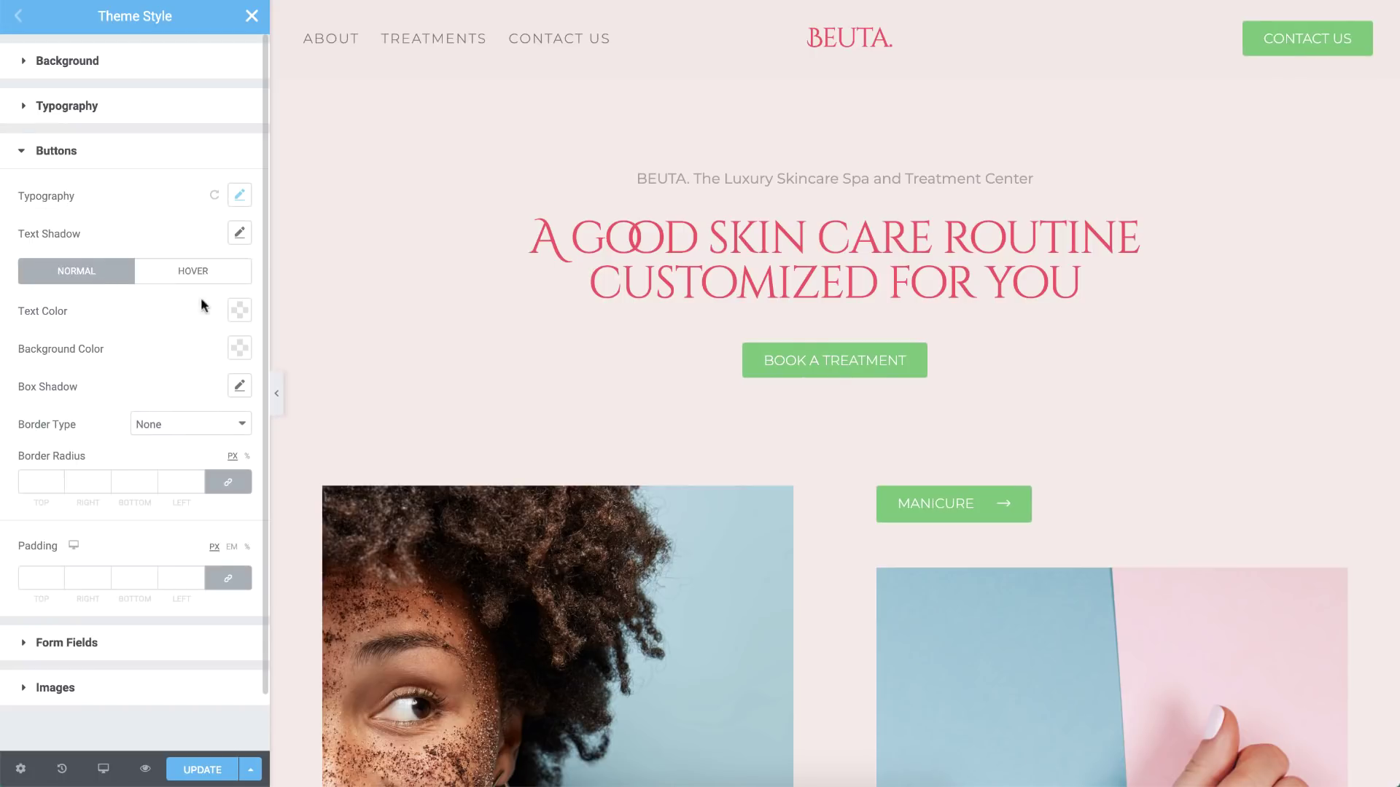
- Set the buttons' normal-state text color to white #FFFFFF and background color to pink-red #F33E61
{"action": "left_click", "coordinate": [240, 310]}
{"action": "left_click", "coordinate": [134, 354]}
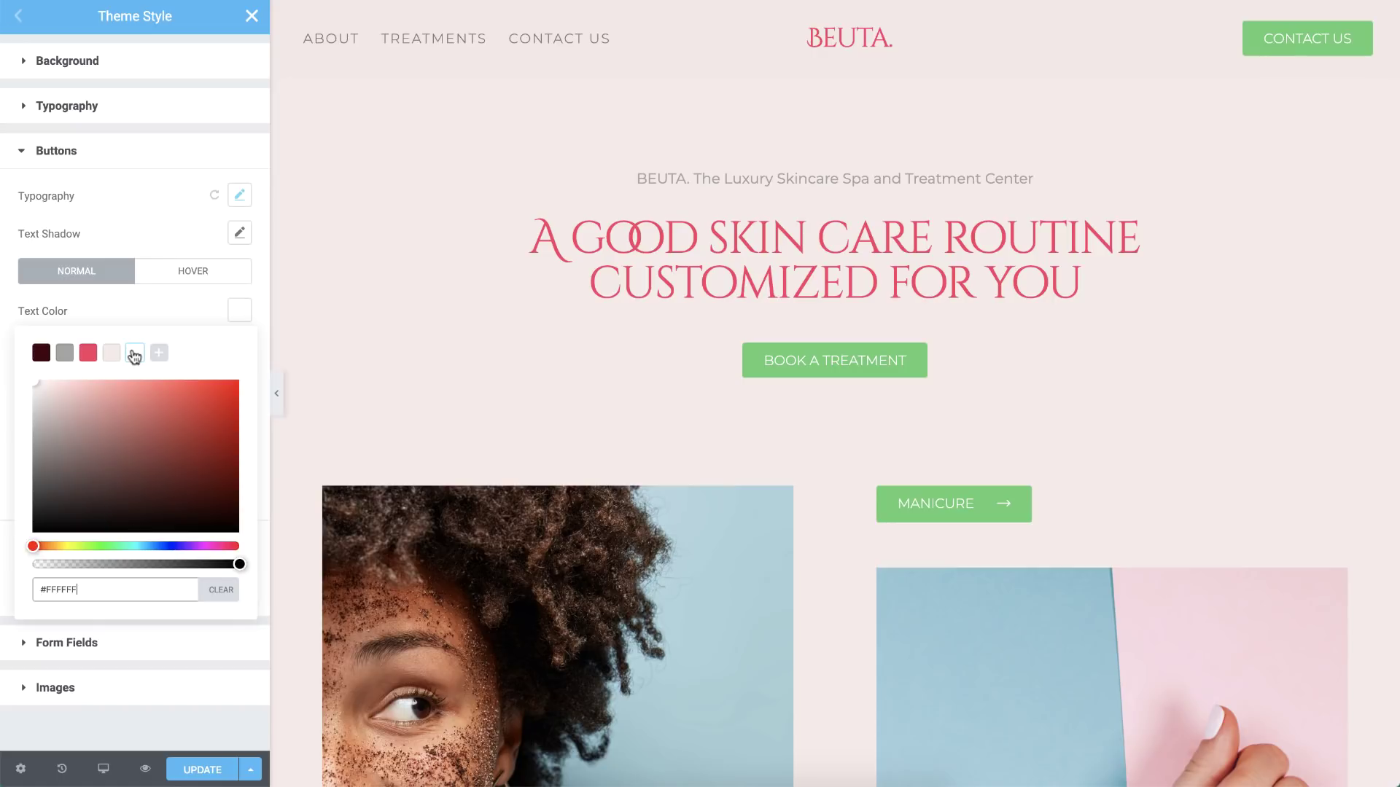
{"action": "left_click", "coordinate": [159, 321]}
{"action": "left_click", "coordinate": [240, 348]}
{"action": "left_click", "coordinate": [89, 390]}
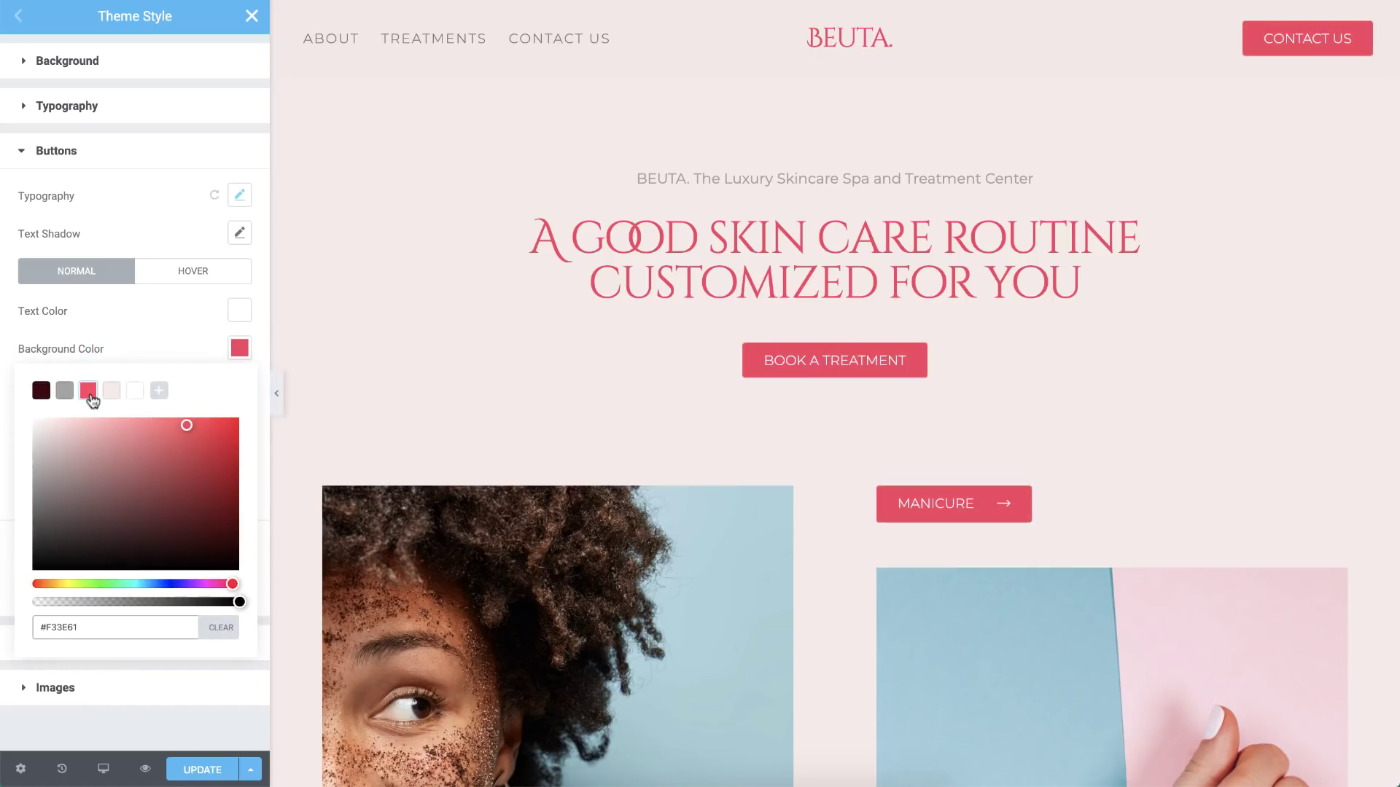
{"action": "left_click", "coordinate": [153, 334]}
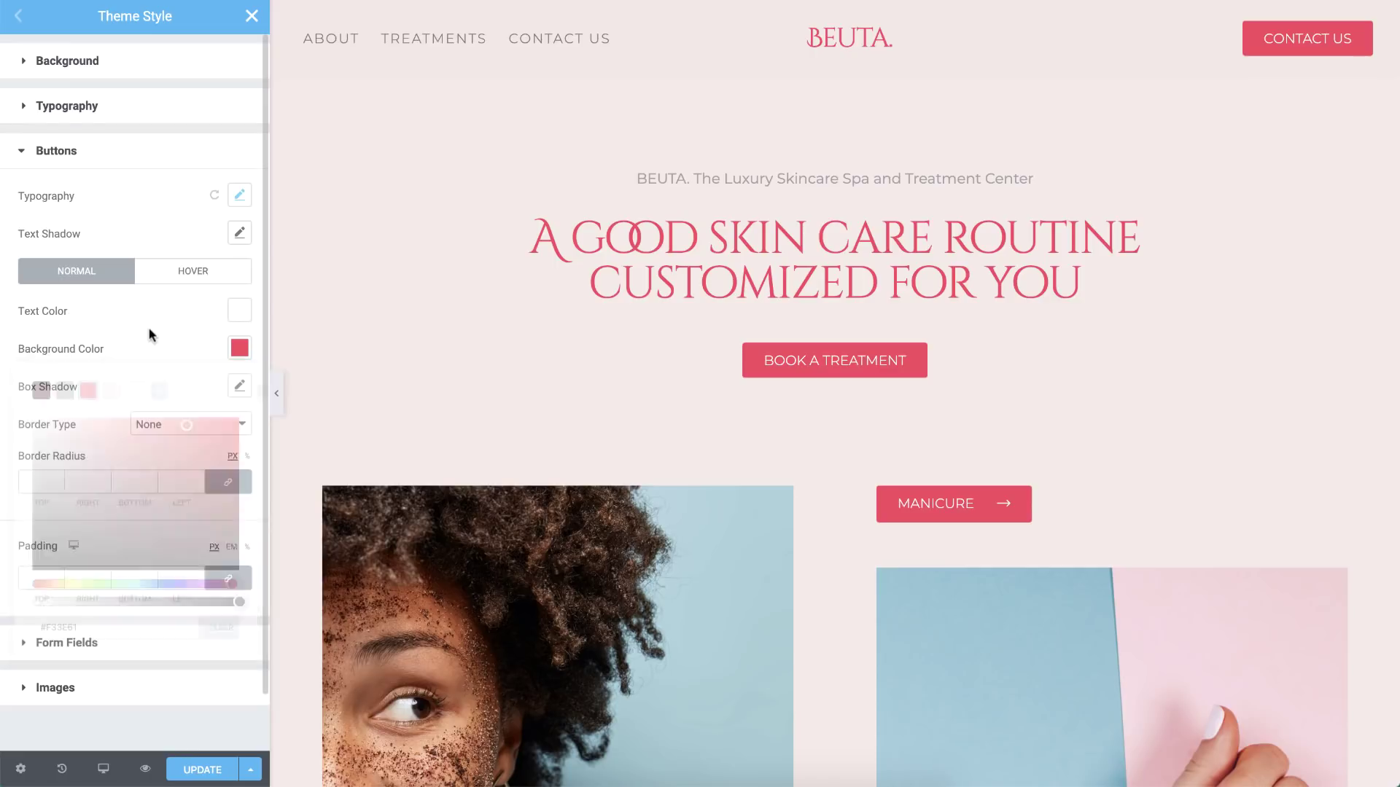
- Set the buttons' hover-state text color to the palette's pink-red and background color to white #FFFFFF
{"action": "left_click", "coordinate": [203, 275]}
{"action": "left_click", "coordinate": [238, 311]}
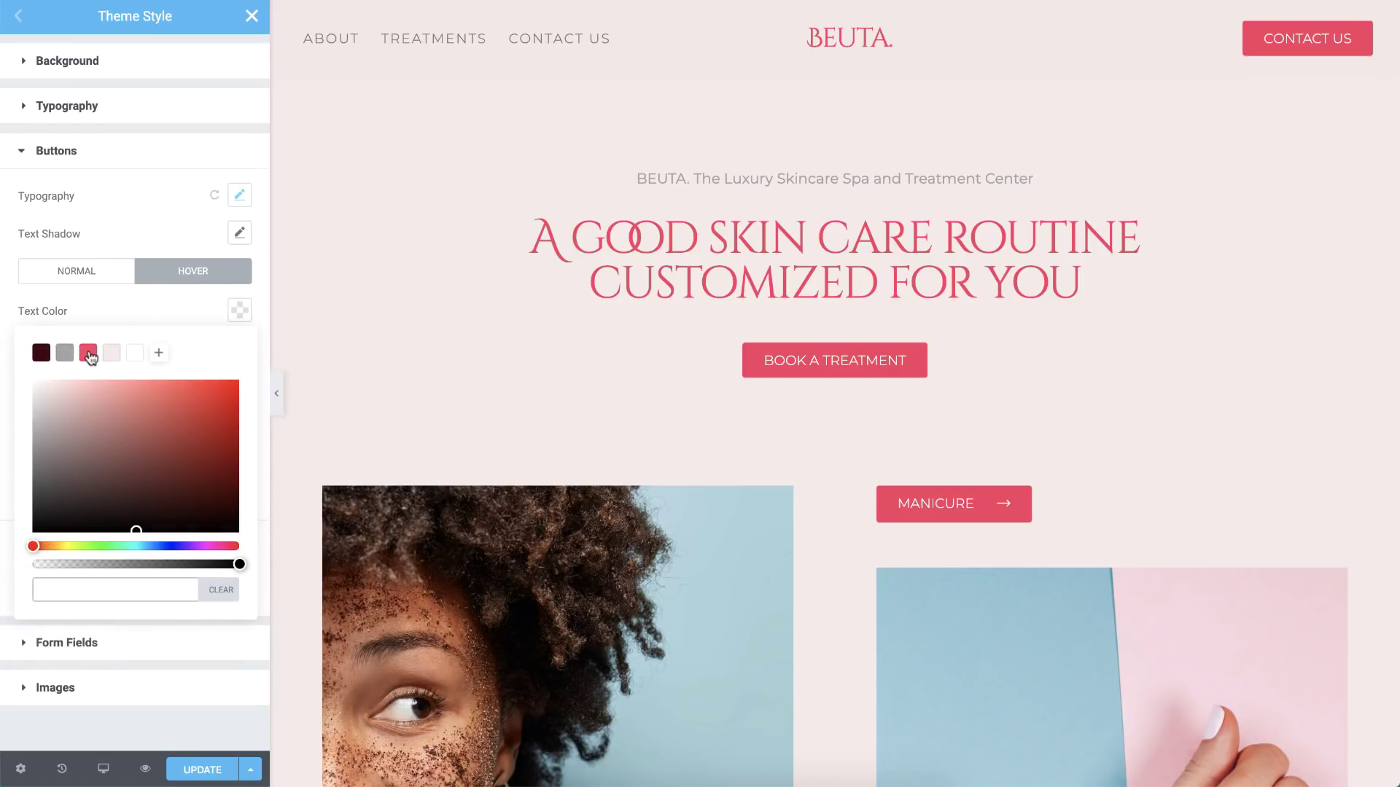
{"action": "left_click", "coordinate": [88, 354]}
{"action": "left_click", "coordinate": [164, 315]}
{"action": "left_click", "coordinate": [240, 348]}
{"action": "left_click", "coordinate": [135, 391]}
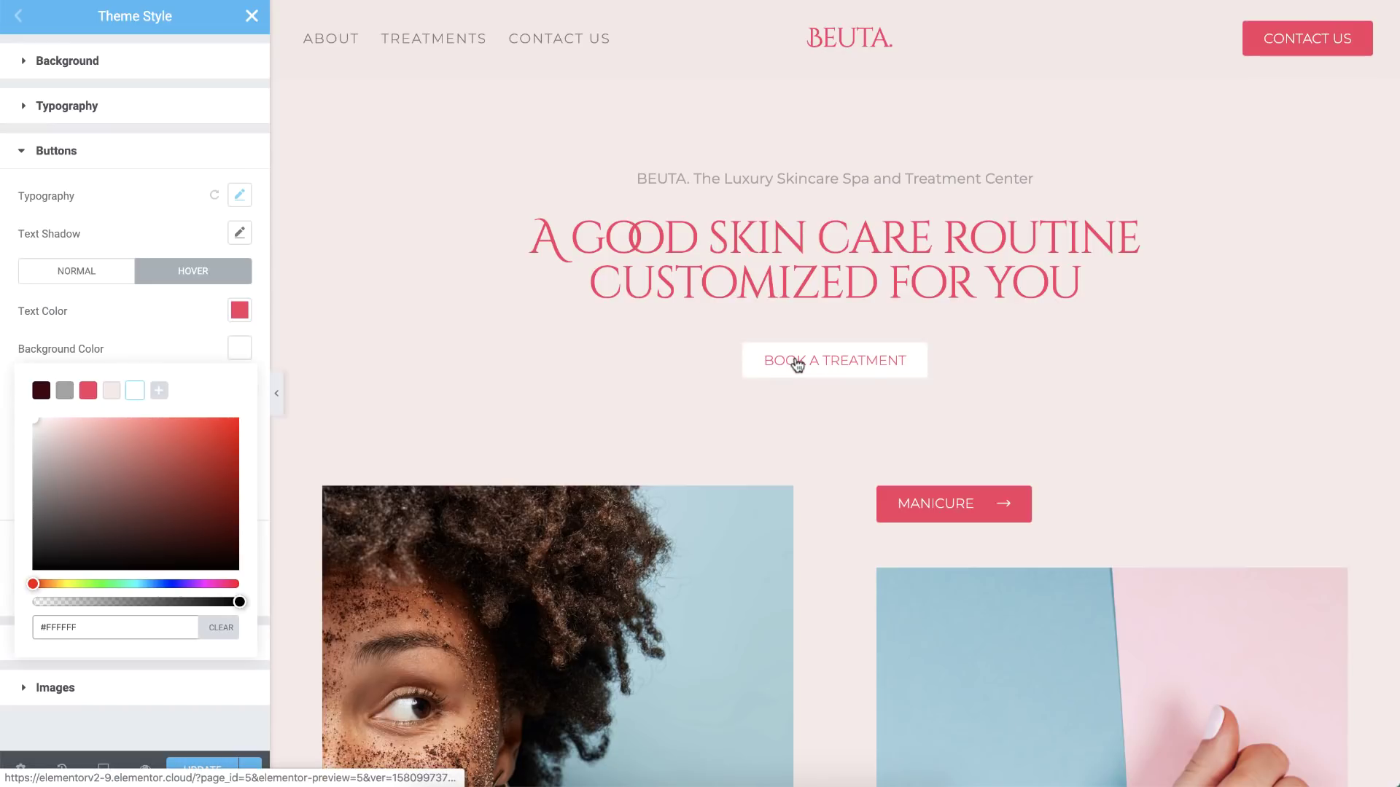
{"action": "left_click", "coordinate": [147, 347]}
- Set the buttons' border radius to 0 and their unlinked padding to 20 px top and bottom, 30 px right and left
{"action": "left_click", "coordinate": [172, 481]}
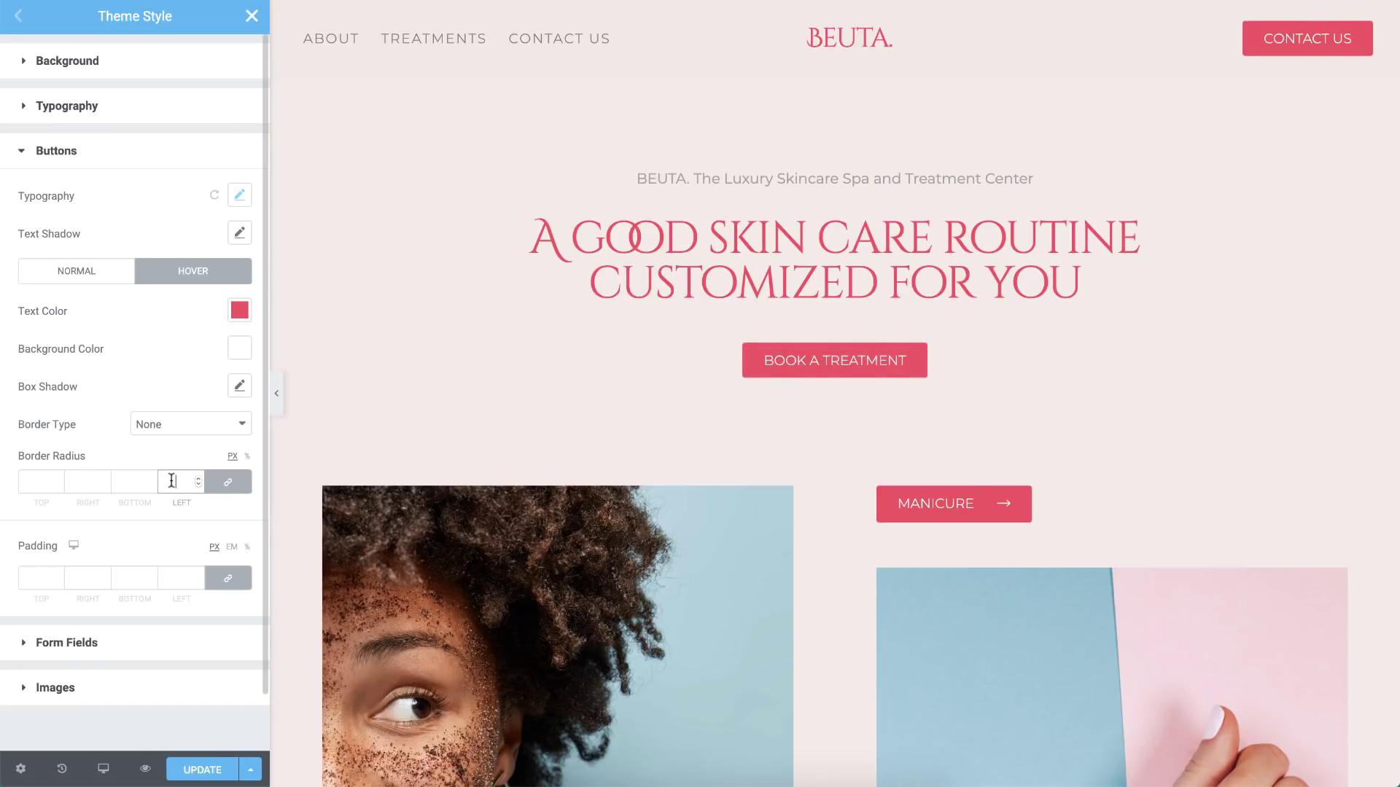
{"action": "type", "text": "0"}
{"action": "left_click", "coordinate": [228, 578]}
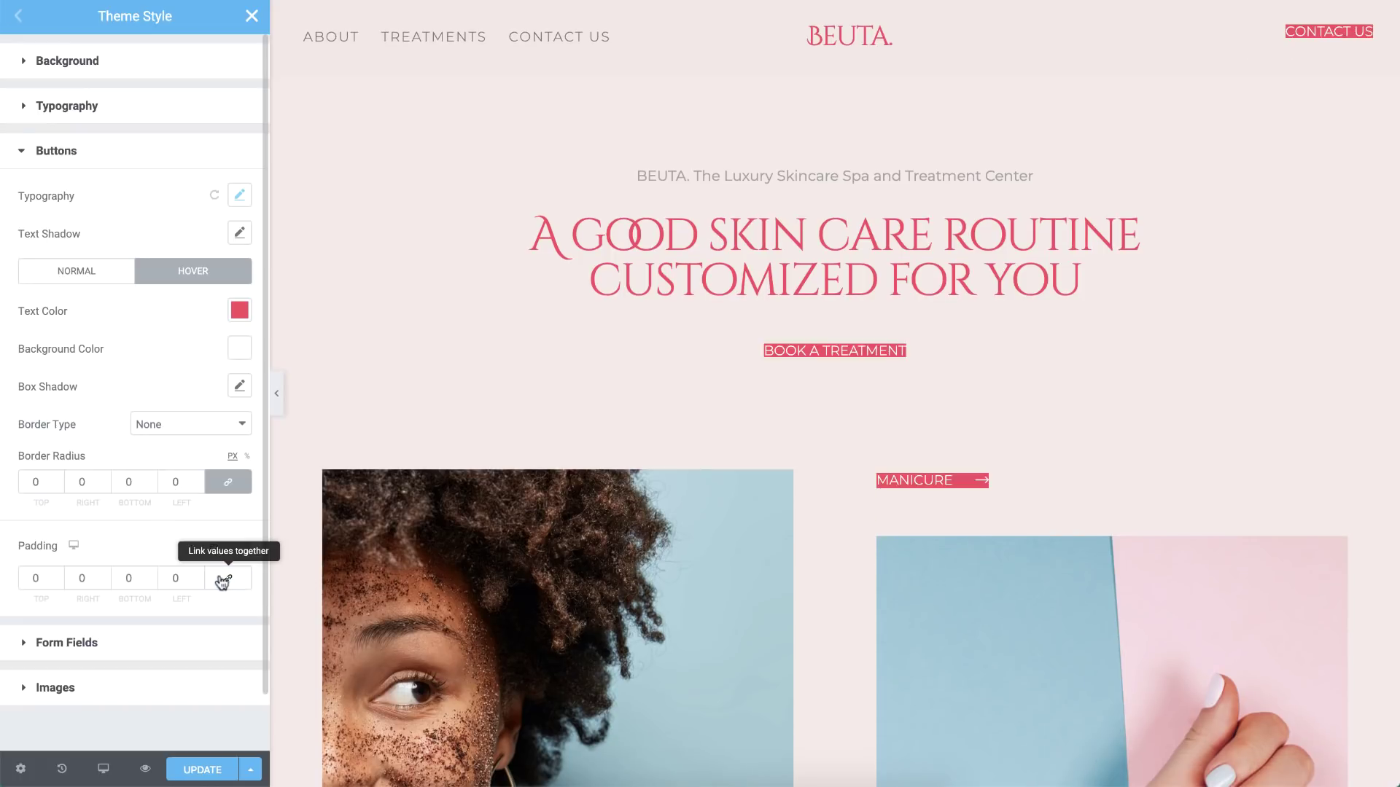
{"action": "left_click", "coordinate": [33, 578]}
{"action": "type", "text": "20"}
{"action": "key", "text": "Tab"}
{"action": "type", "text": "30"}
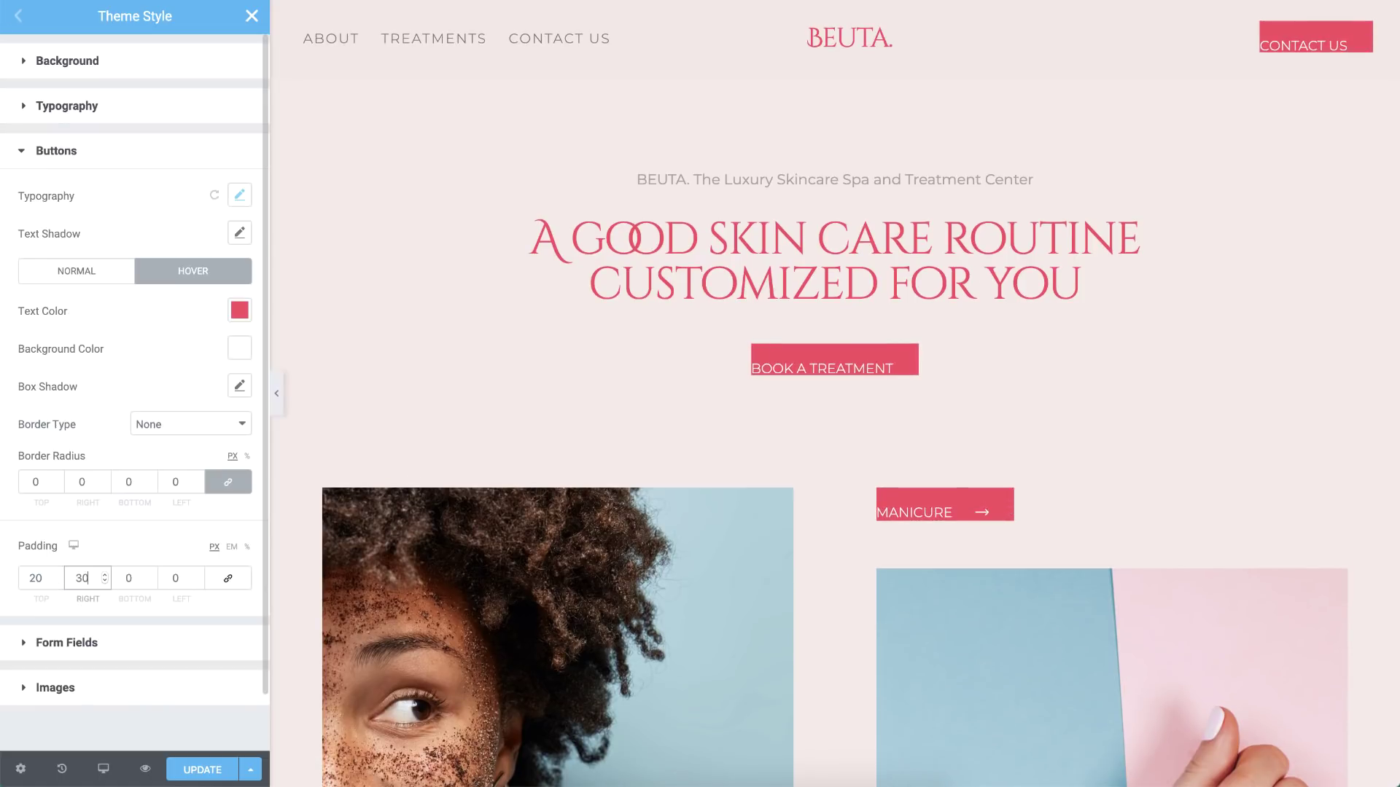
{"action": "key", "text": "Tab"}
{"action": "type", "text": "20"}
{"action": "key", "text": "Tab"}
{"action": "type", "text": "30"}
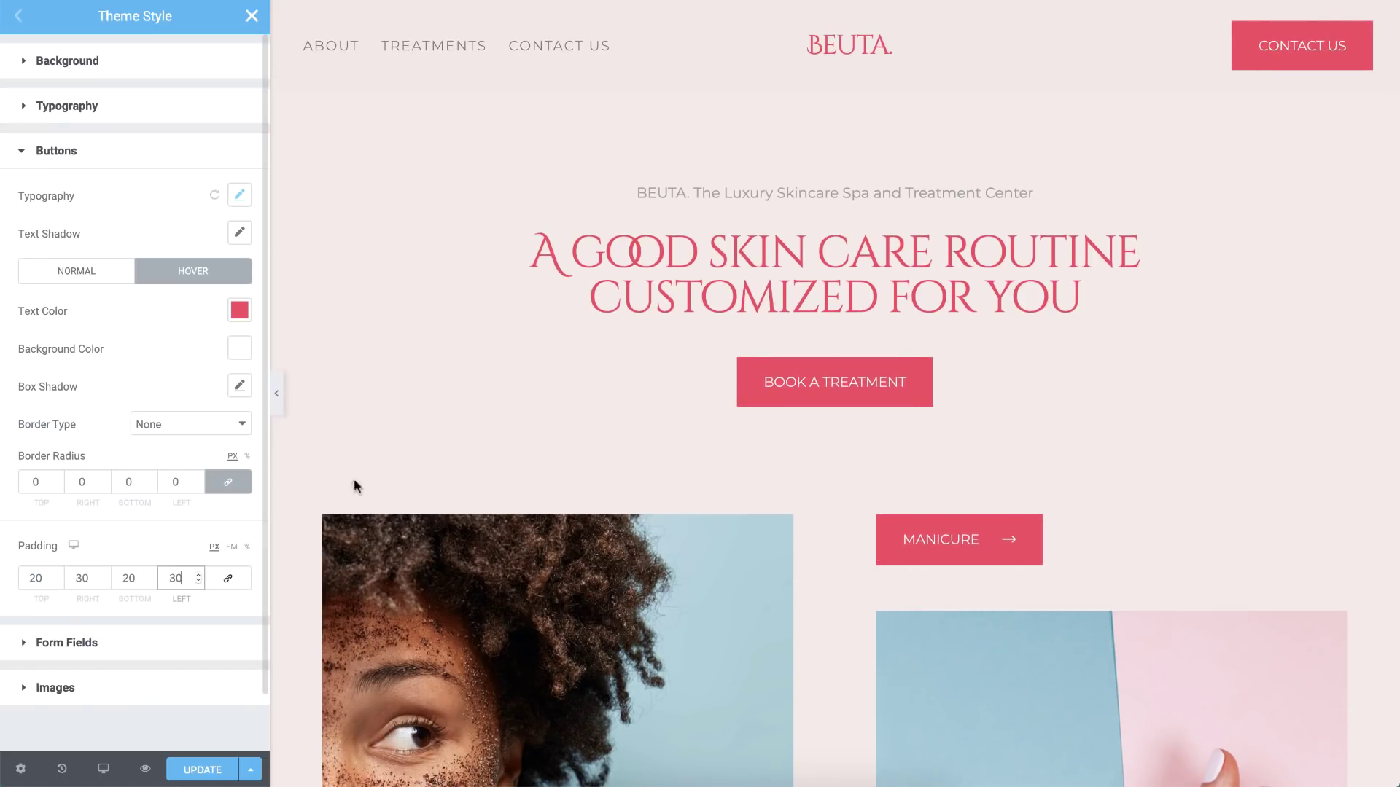
- Set the form field typography family to Montserrat
{"action": "scroll", "coordinate": [426, 398], "scroll_direction": "down", "scroll_amount": 5}
{"action": "scroll", "coordinate": [425, 394], "scroll_direction": "down", "scroll_amount": 10}
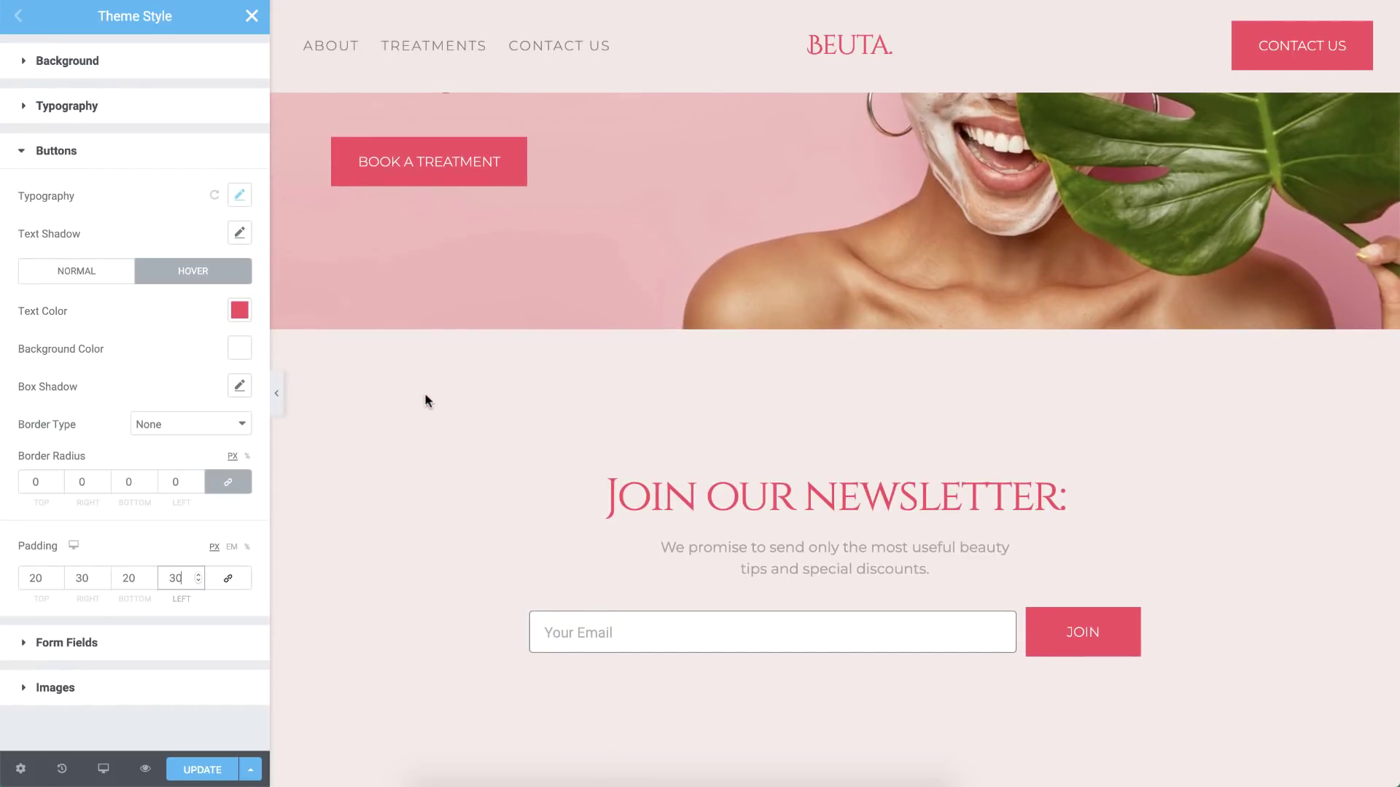
{"action": "left_click", "coordinate": [104, 642]}
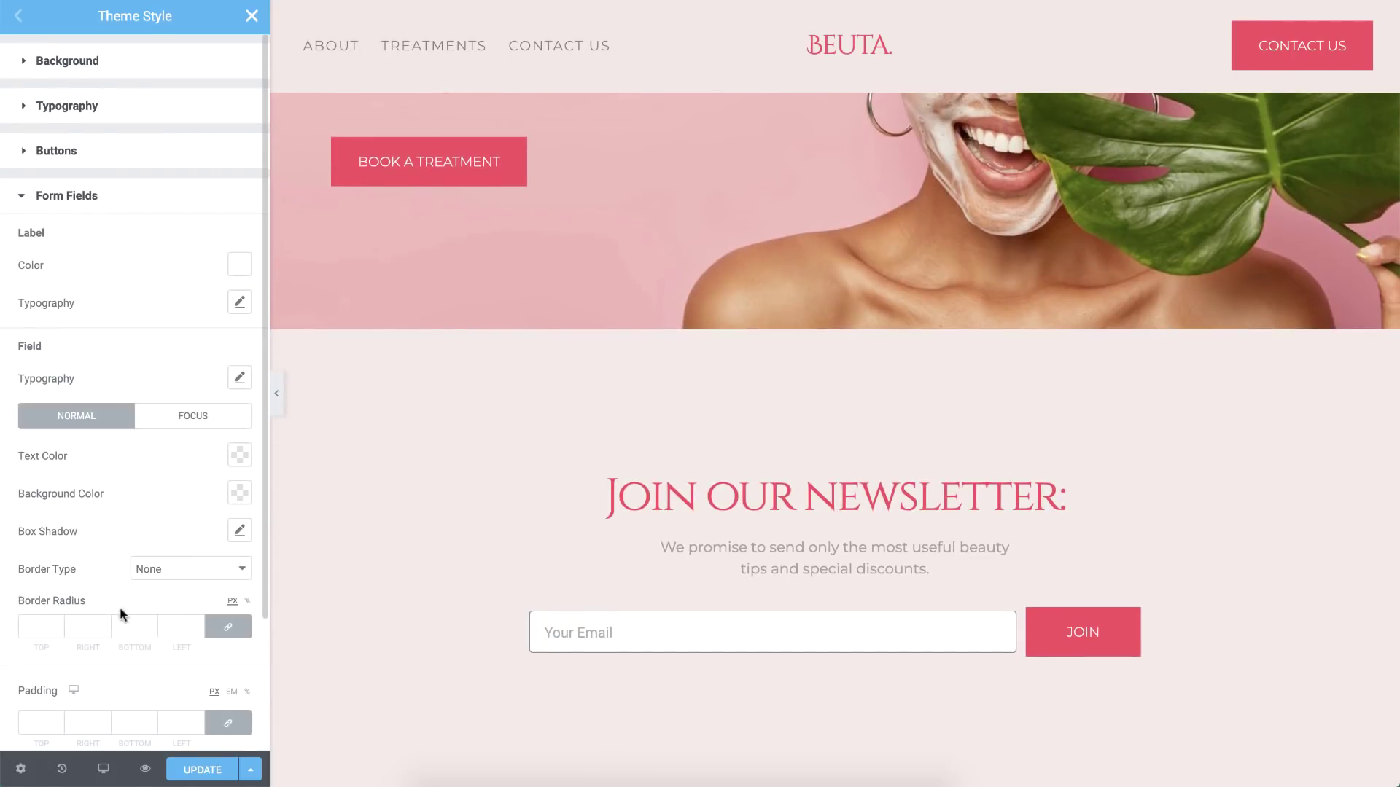
{"action": "left_click", "coordinate": [239, 378]}
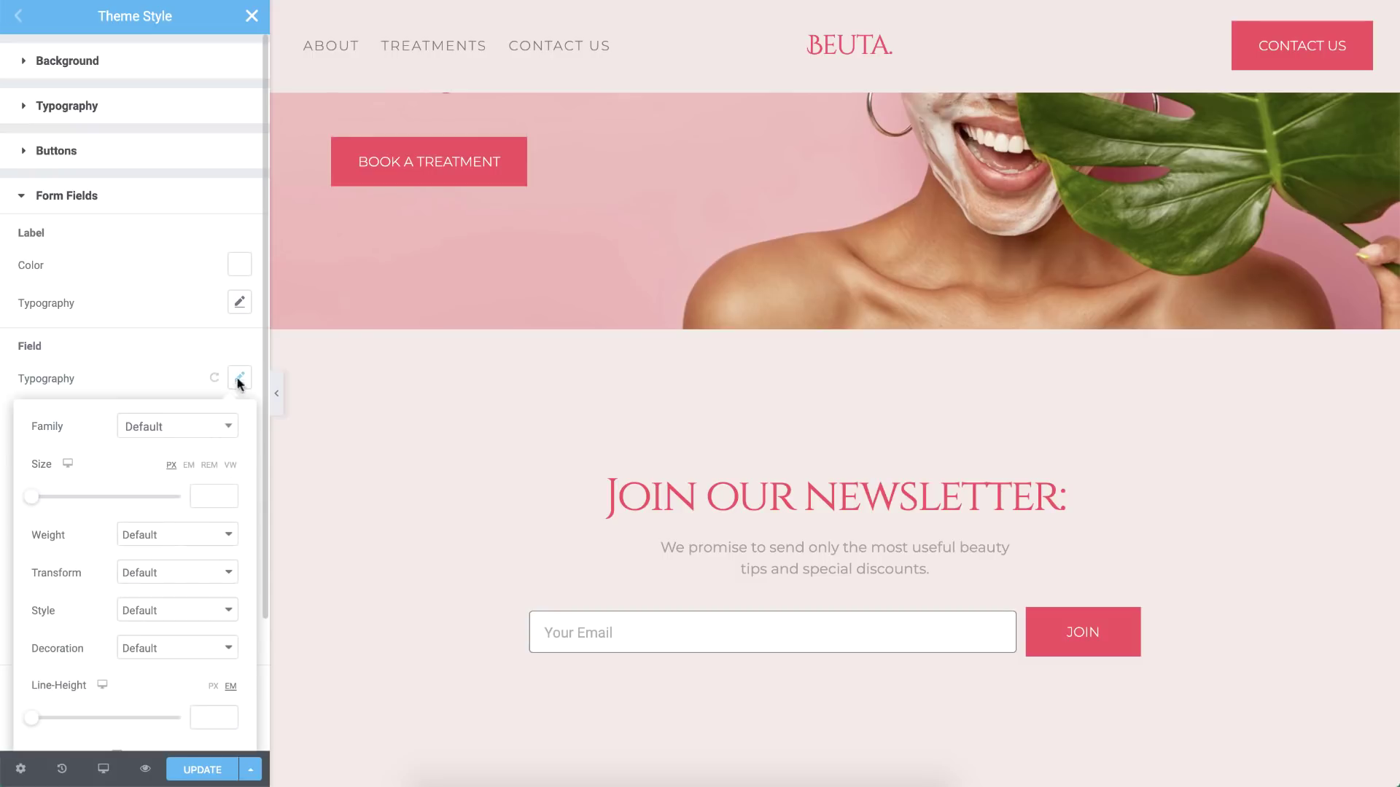
{"action": "left_click", "coordinate": [210, 430]}
{"action": "type", "text": "Monts"}
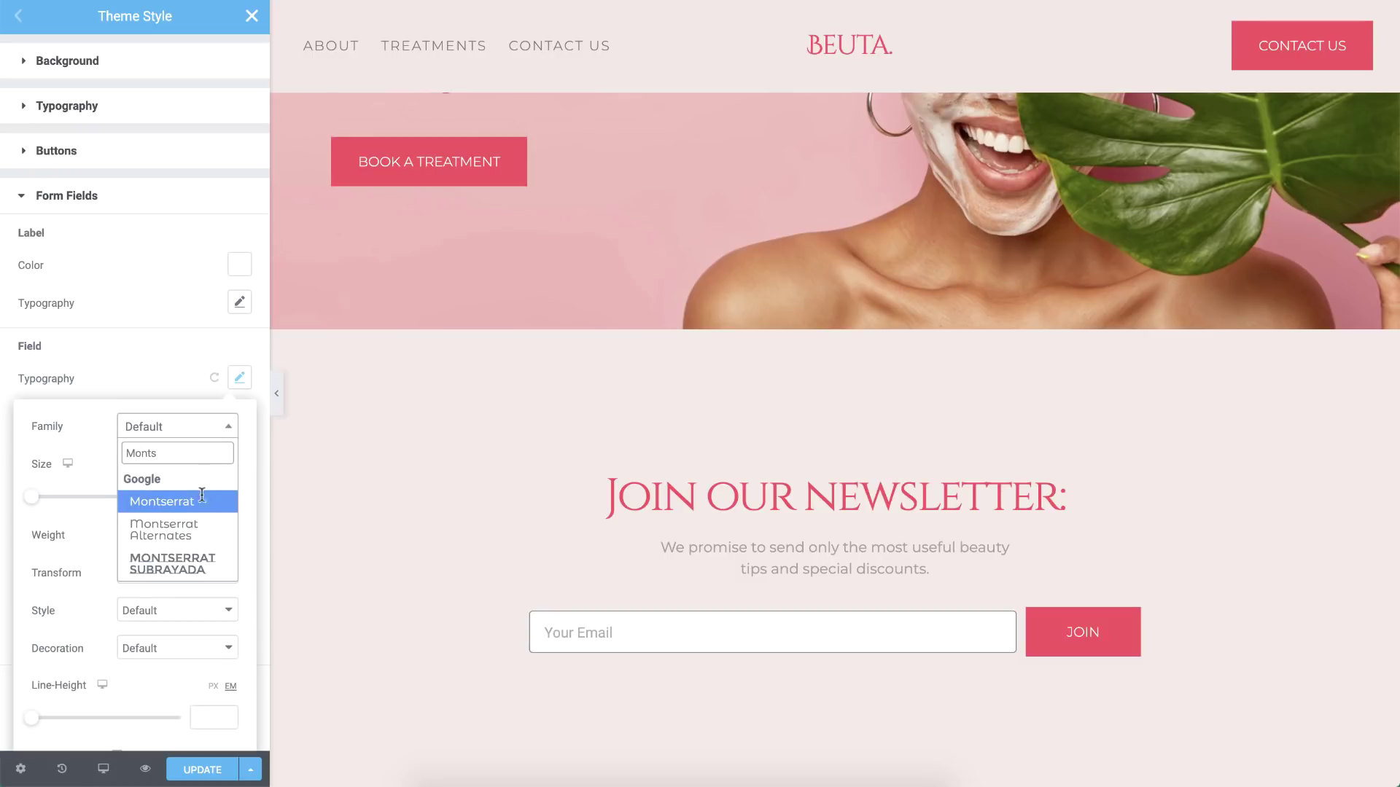
{"action": "left_click", "coordinate": [202, 501]}
{"action": "left_click", "coordinate": [165, 368]}
- Set the form fields' normal-state text color to the palette's pink-red and background color to white #FFFFFF
{"action": "left_click", "coordinate": [239, 455]}
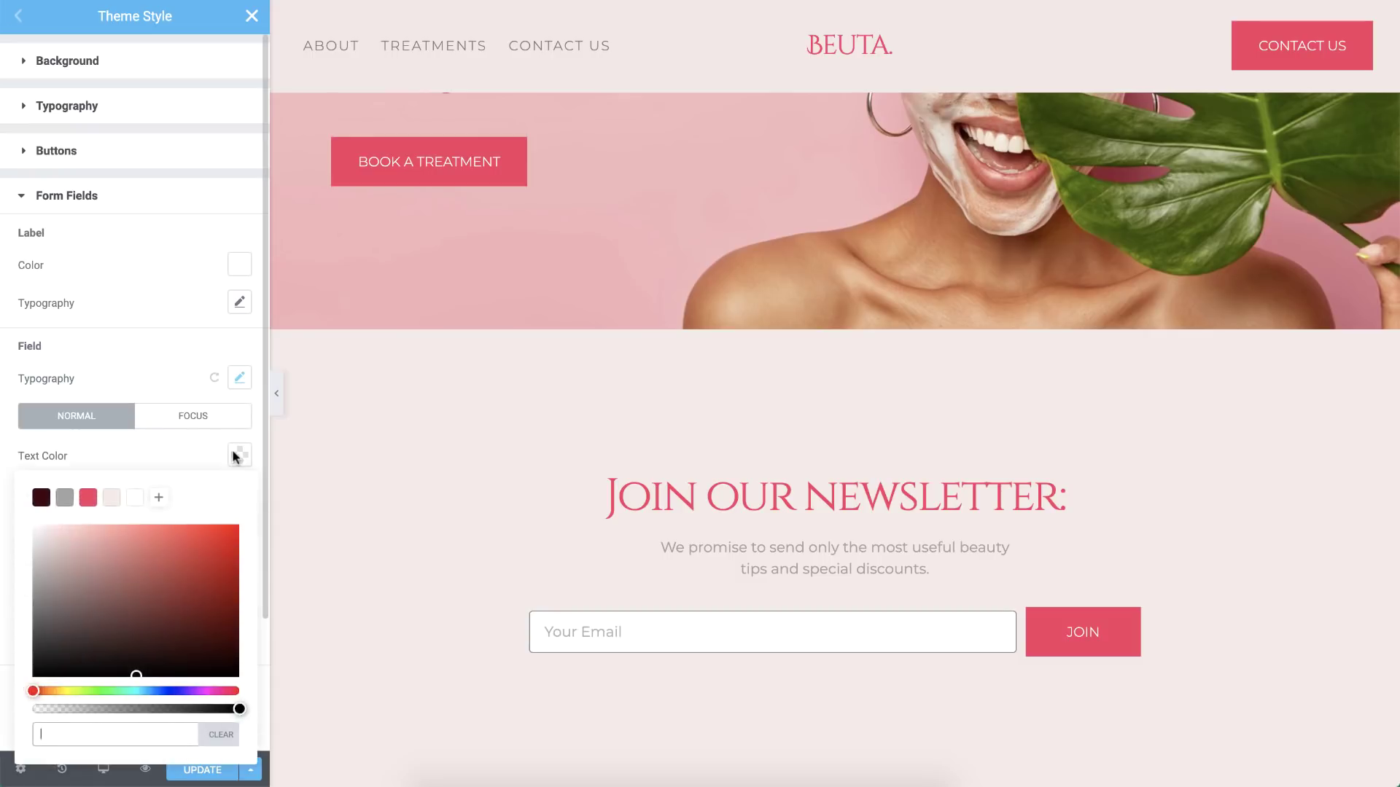
{"action": "left_click", "coordinate": [88, 498]}
{"action": "left_click", "coordinate": [142, 461]}
{"action": "left_click", "coordinate": [239, 494]}
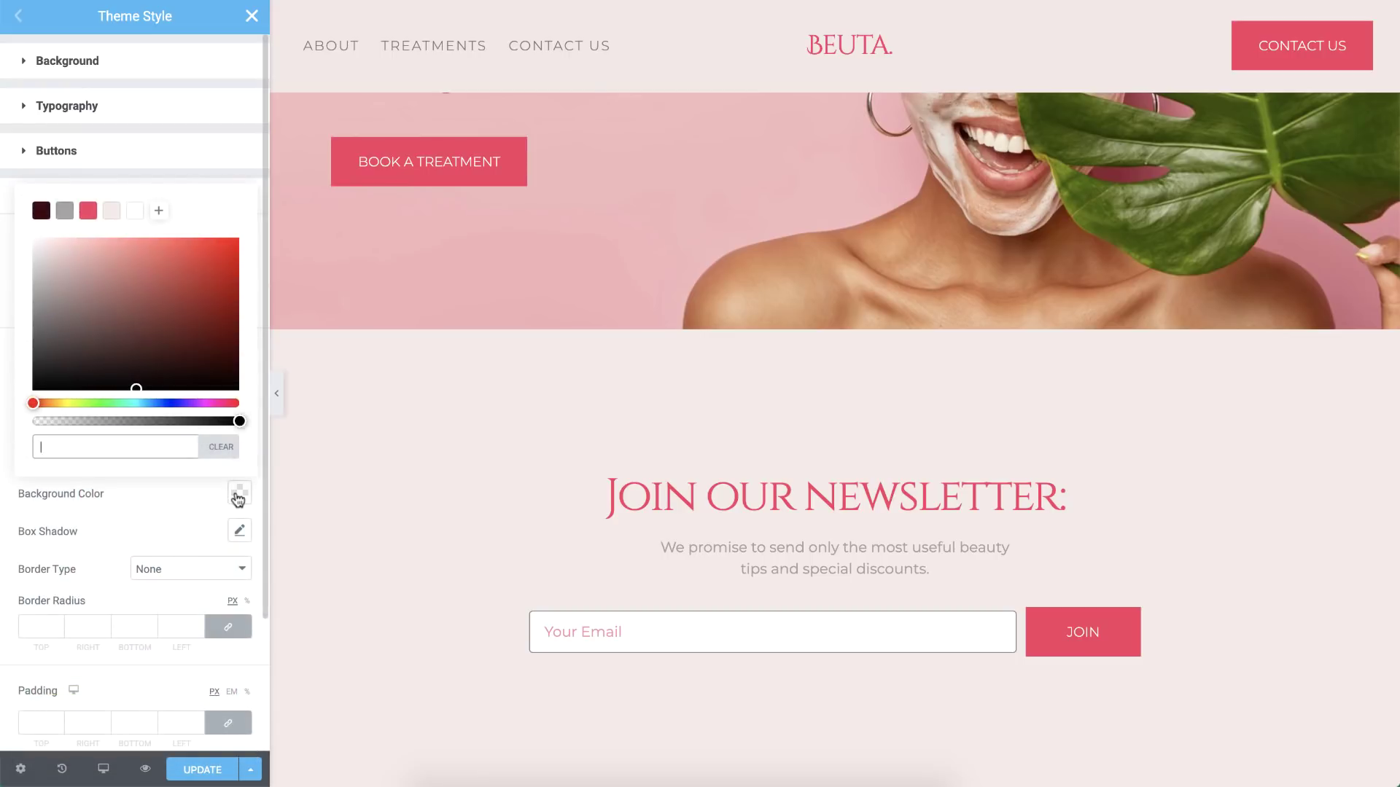
{"action": "left_click", "coordinate": [135, 211]}
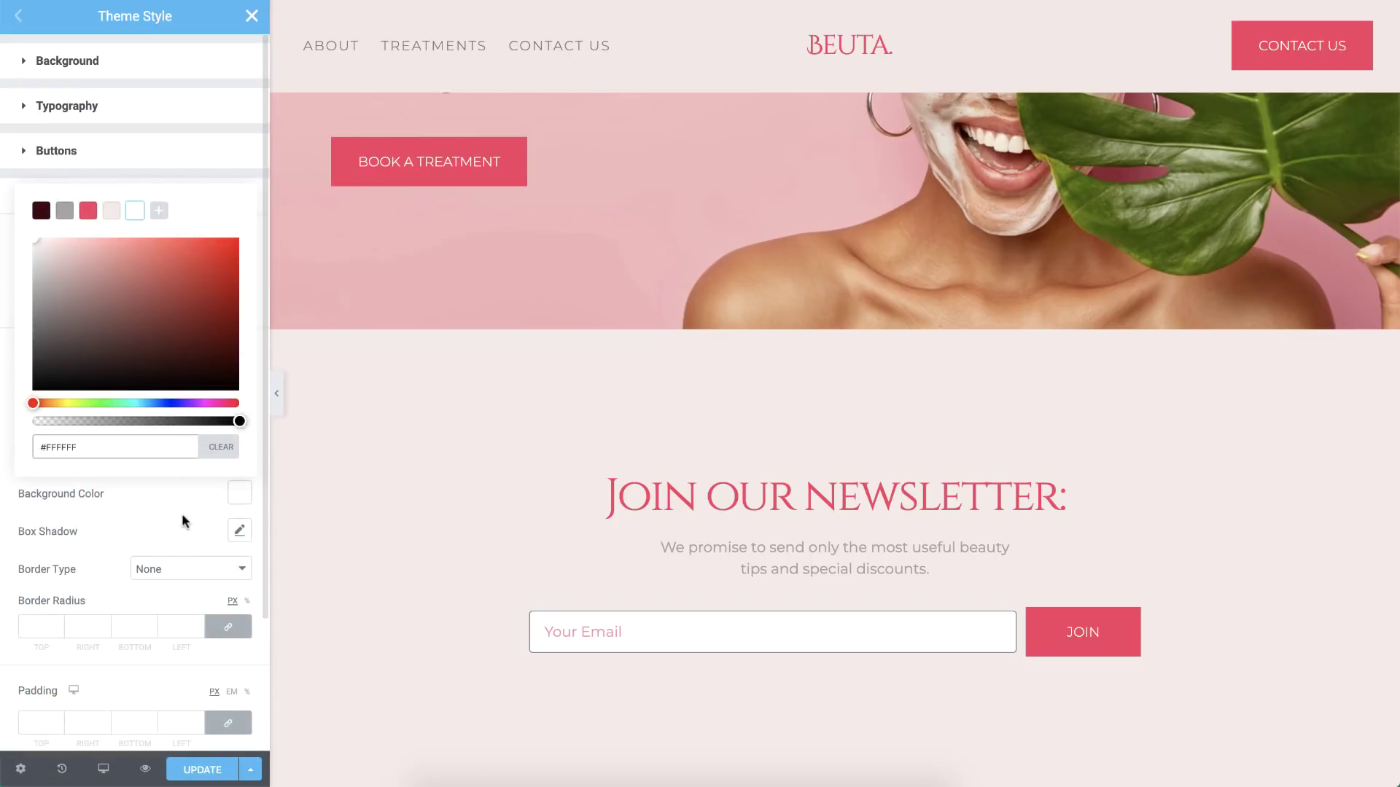
{"action": "left_click", "coordinate": [183, 519]}
- Give the form fields a solid border with a width of 1 on all sides
{"action": "left_click", "coordinate": [194, 569]}
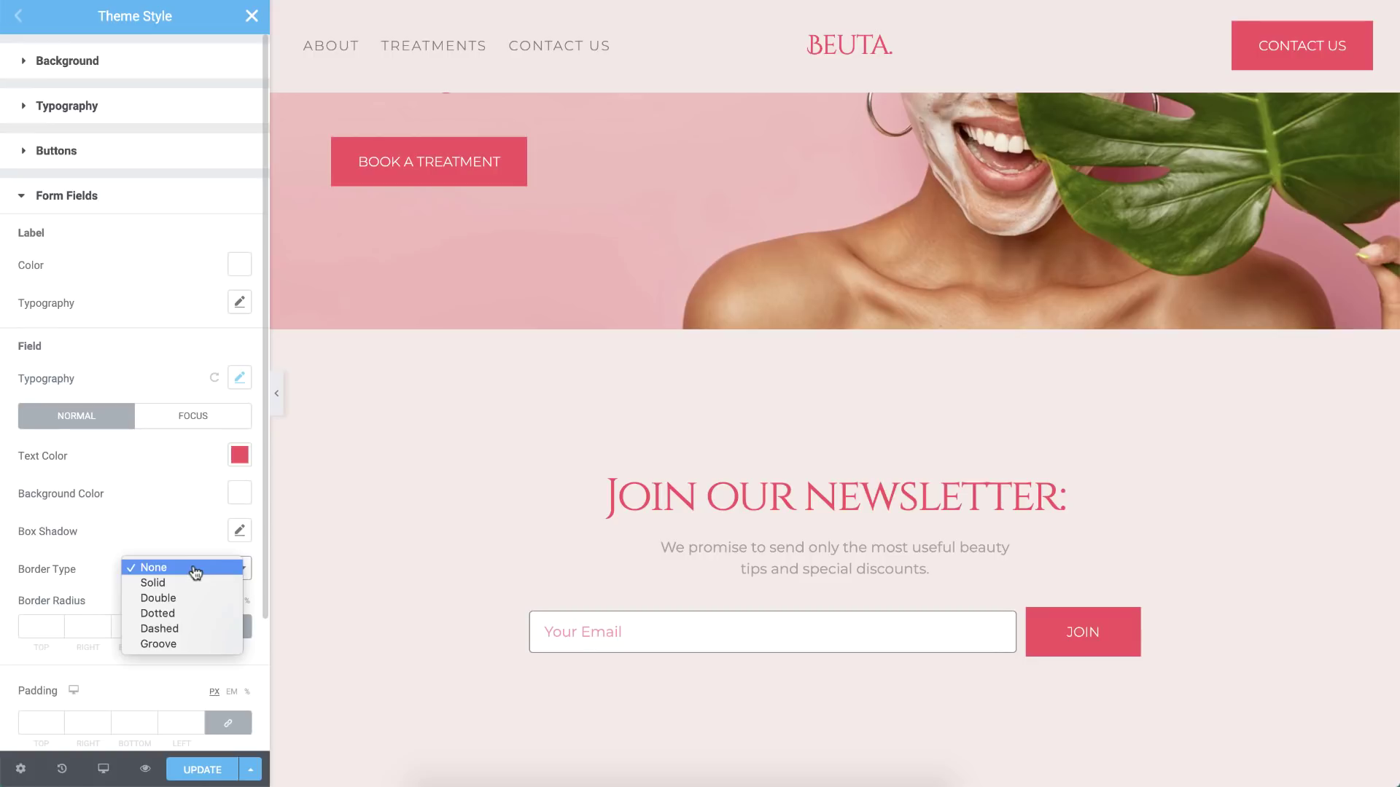
{"action": "left_click", "coordinate": [194, 583]}
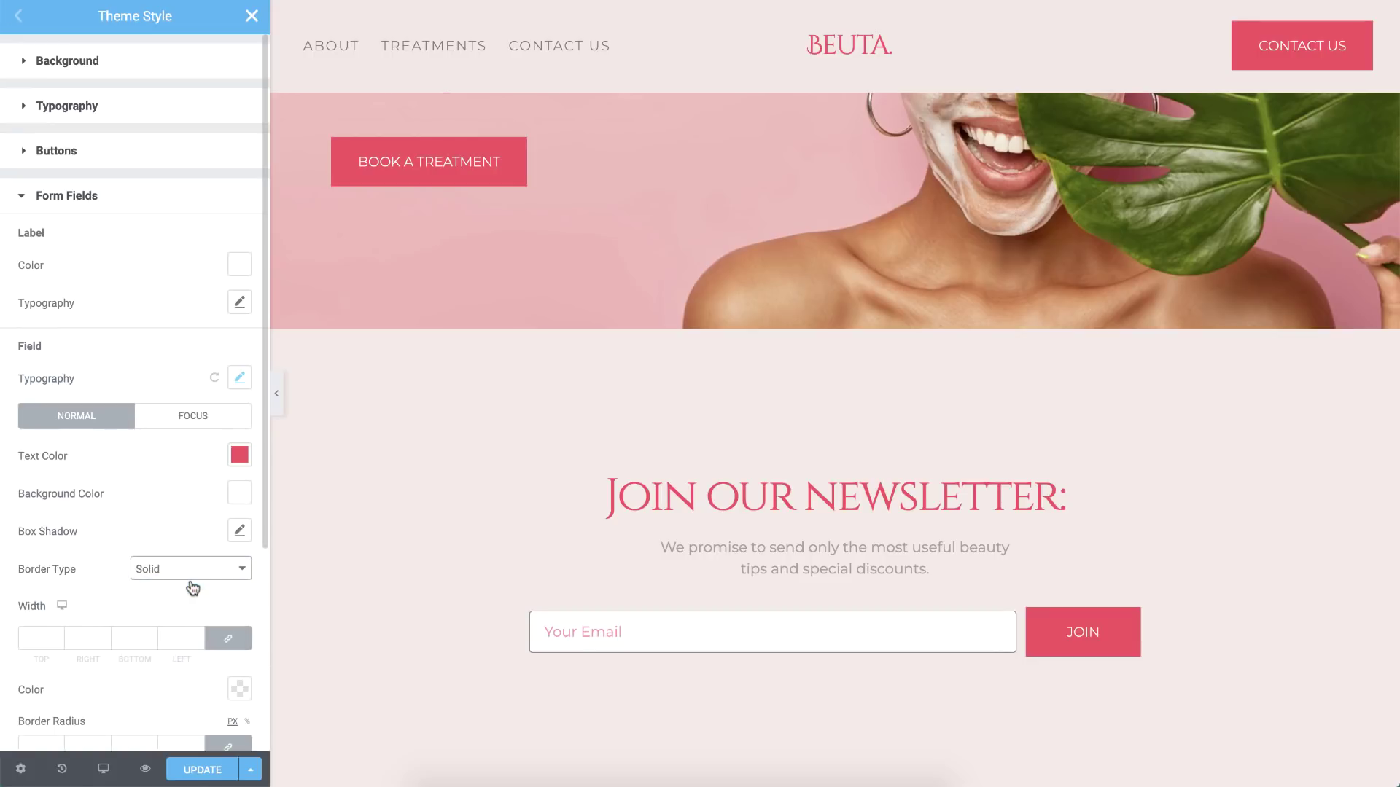
{"action": "left_click", "coordinate": [180, 634]}
{"action": "type", "text": "1"}
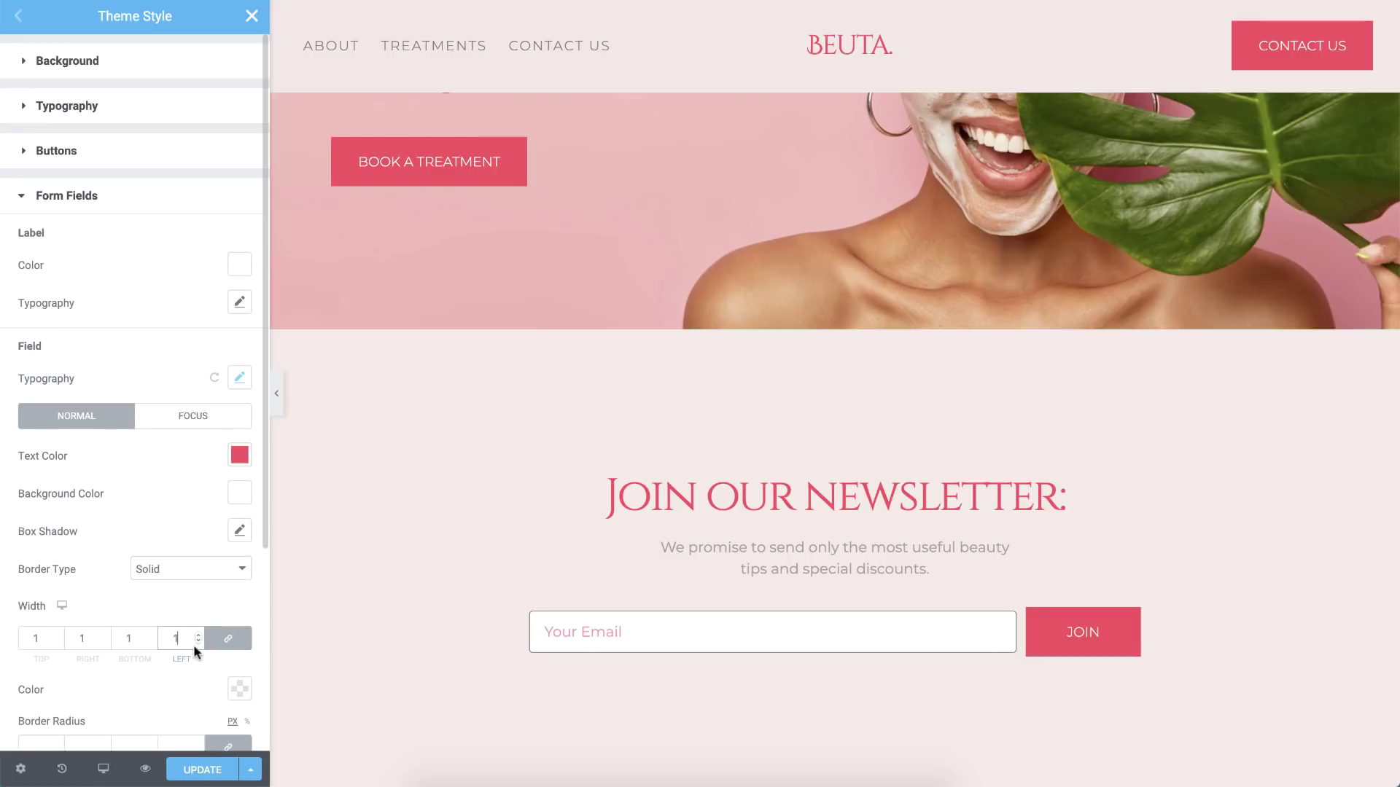
- Set the form fields' normal-state border color to the palette's pink-red and square off their corners through the border radius
{"action": "left_click", "coordinate": [239, 688]}
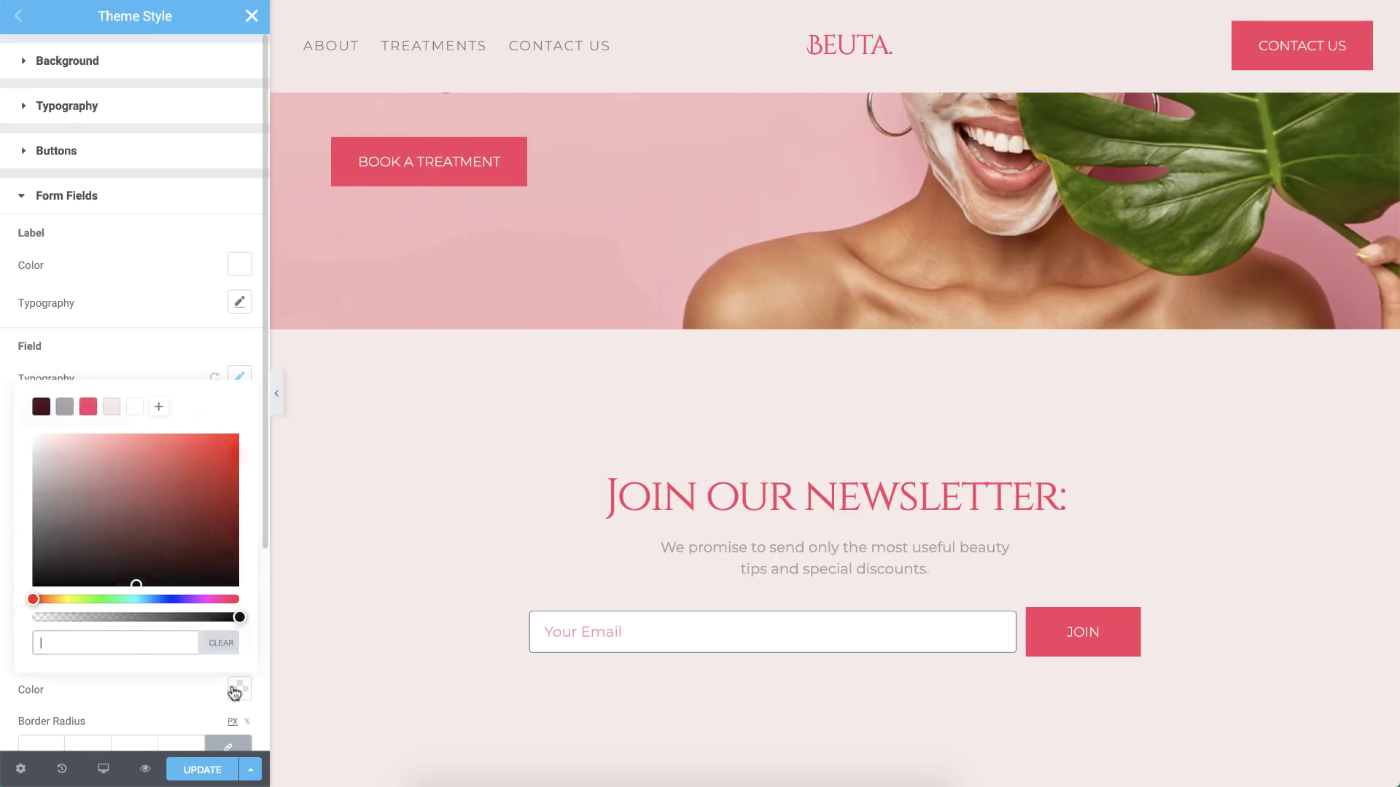
{"action": "left_click", "coordinate": [89, 406]}
{"action": "left_click", "coordinate": [174, 707]}
{"action": "scroll", "coordinate": [175, 629], "scroll_direction": "down", "scroll_amount": 3}
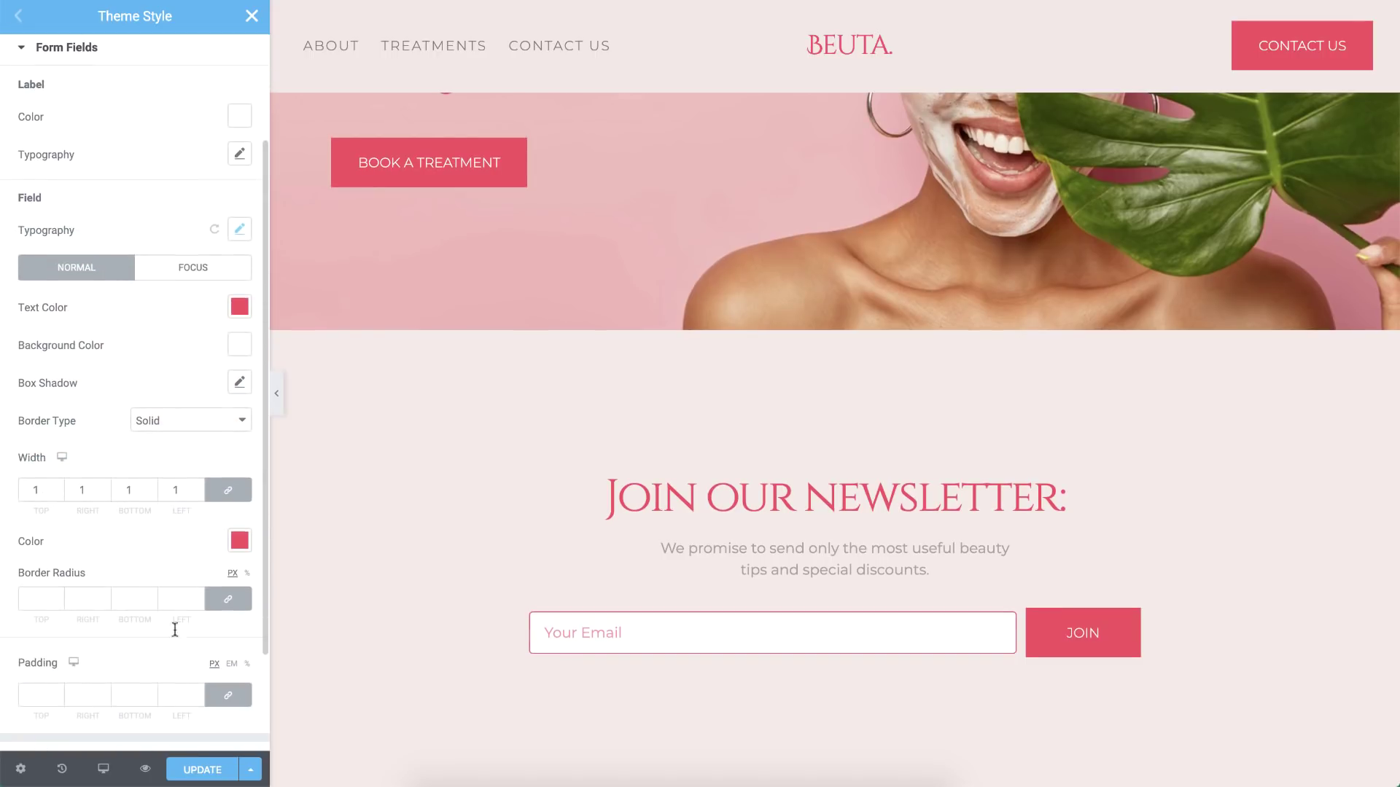
{"action": "left_click", "coordinate": [178, 600]}
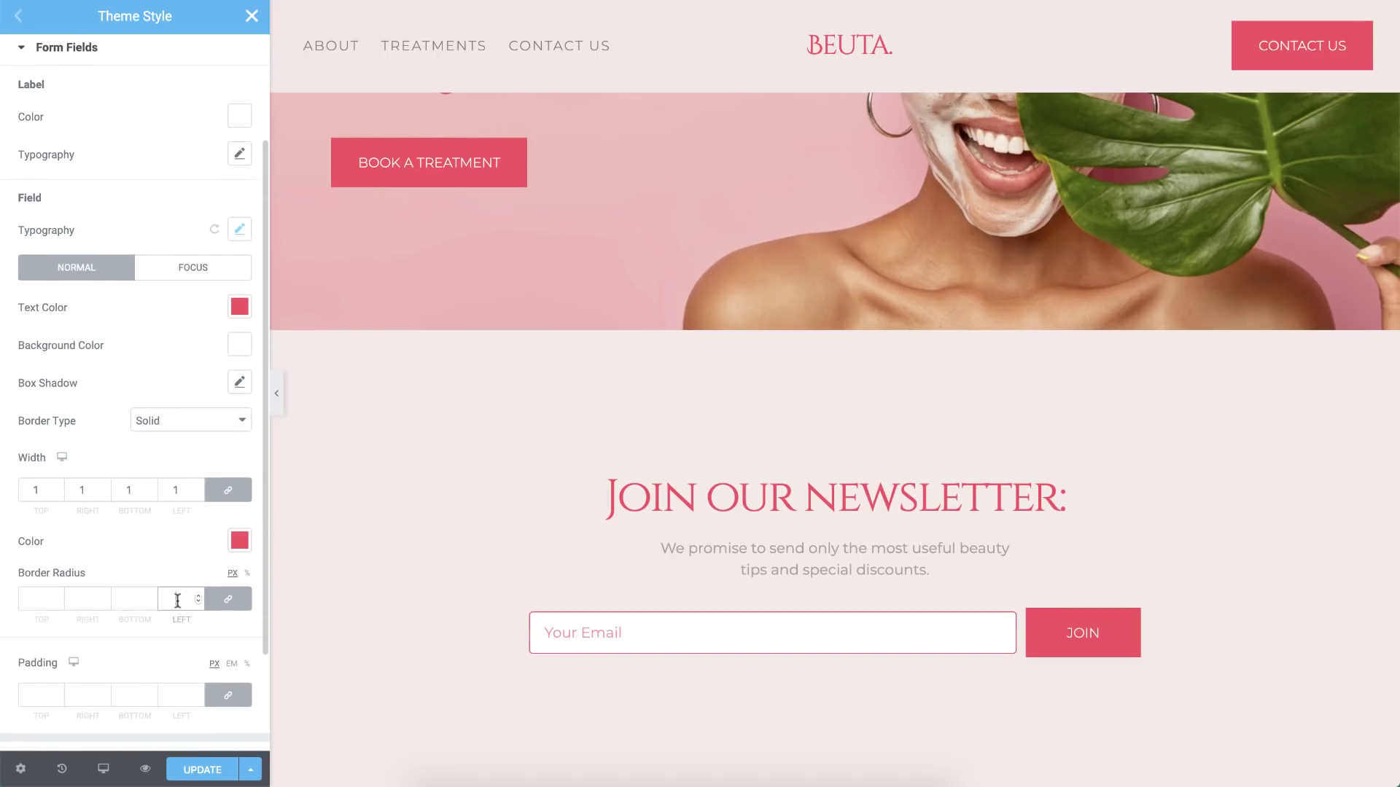
- Set the form fields' focus-state text color to the palette's dark maroon
{"action": "left_click", "coordinate": [194, 270]}
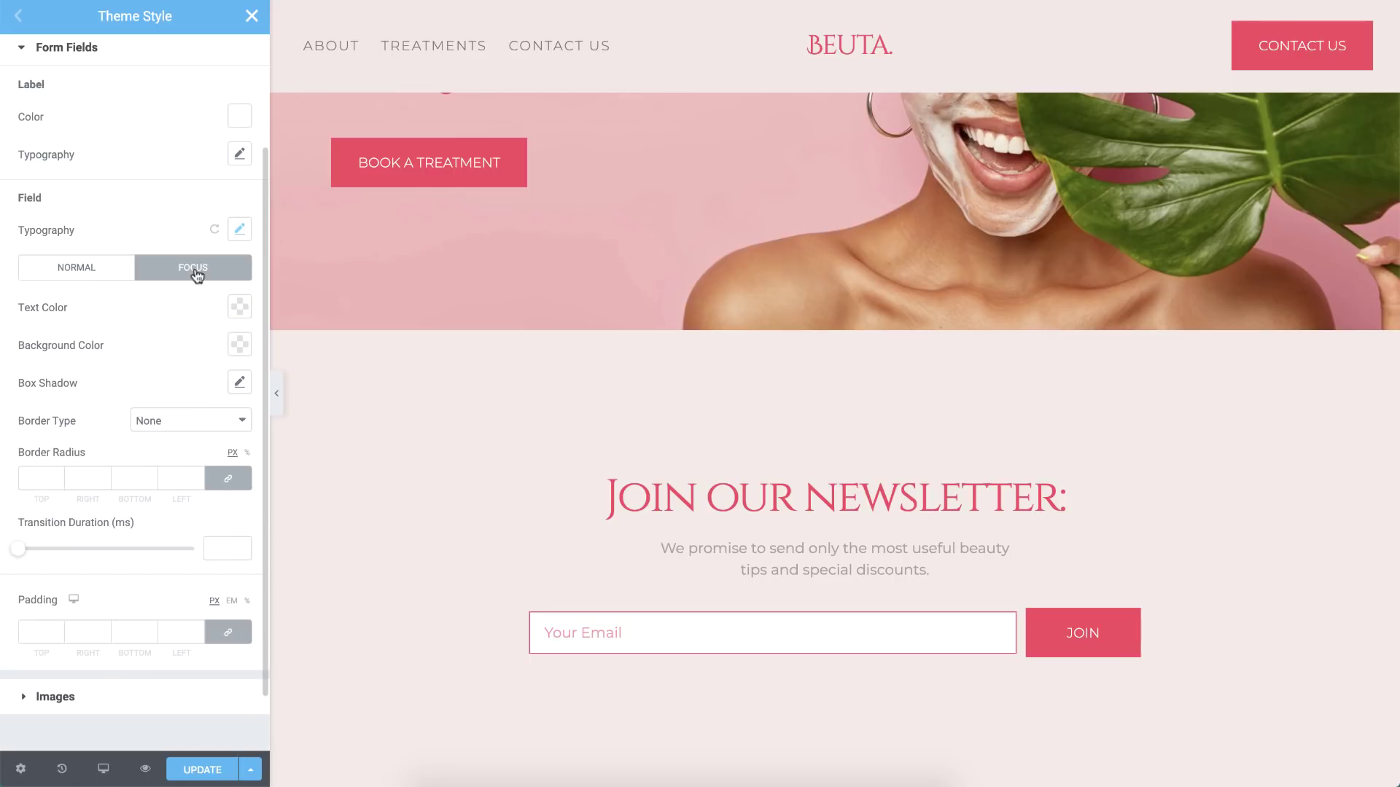
{"action": "left_click", "coordinate": [239, 306]}
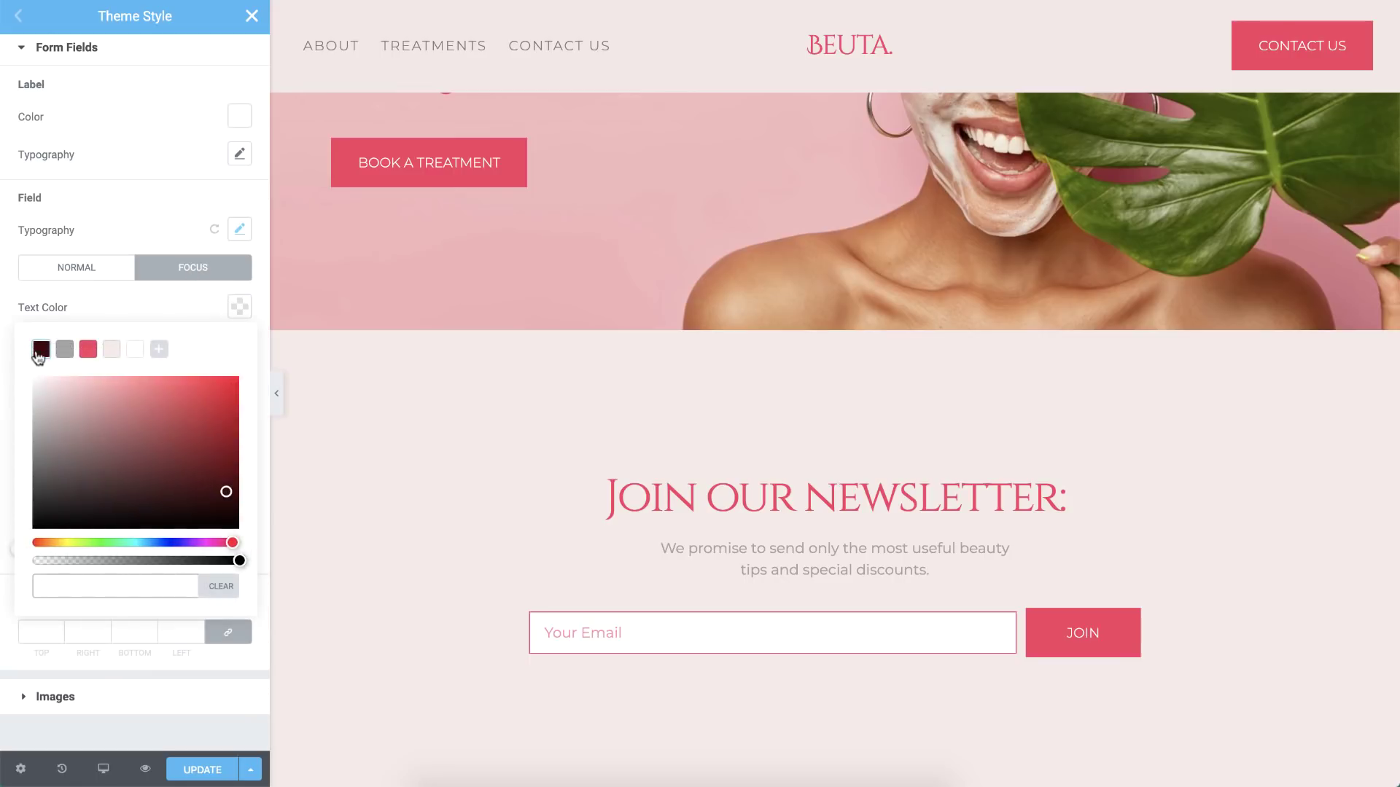
{"action": "left_click", "coordinate": [41, 349]}
{"action": "left_click", "coordinate": [136, 309]}
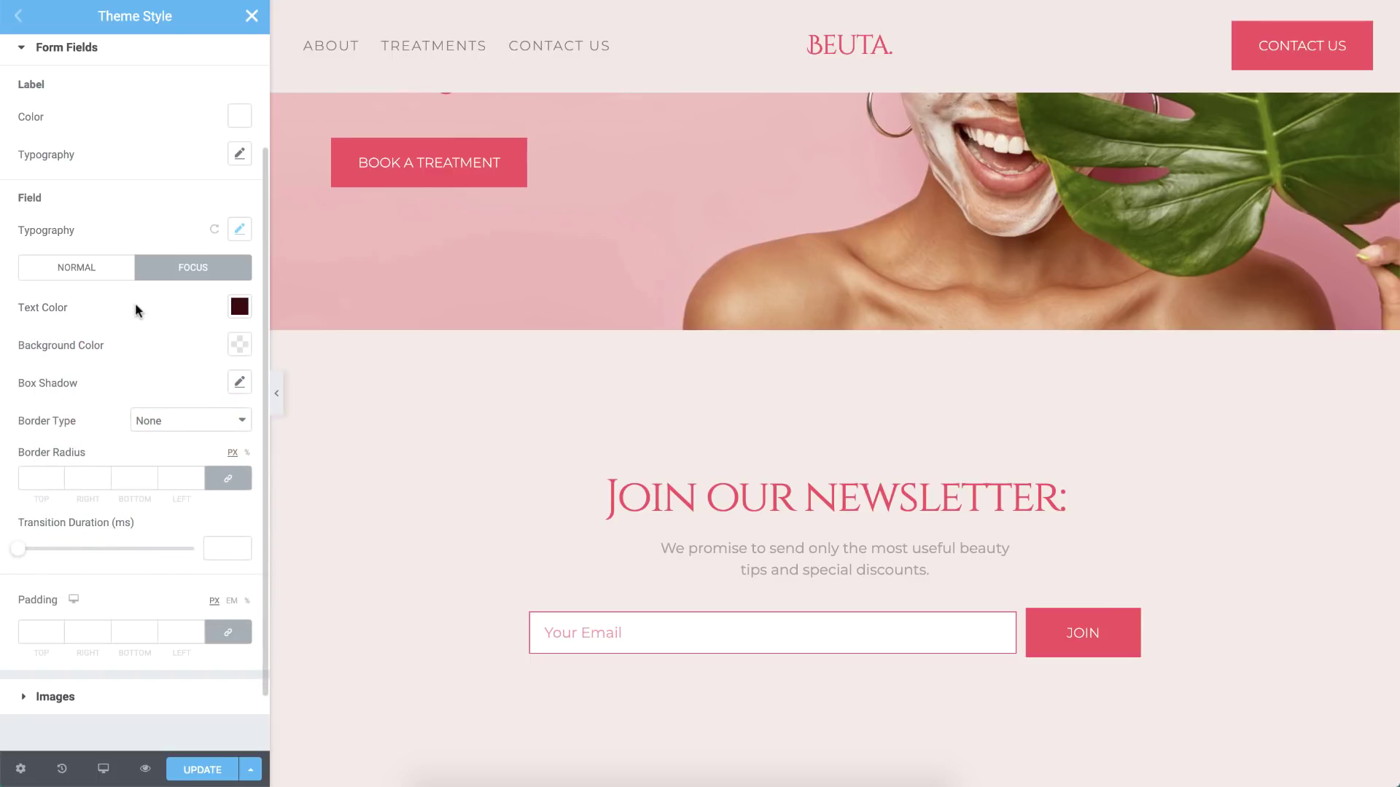
- Set the form fields' focus-state border radius to 30 px on all sides and test it in the newsletter email field
{"action": "left_click", "coordinate": [92, 478]}
{"action": "type", "text": "30"}
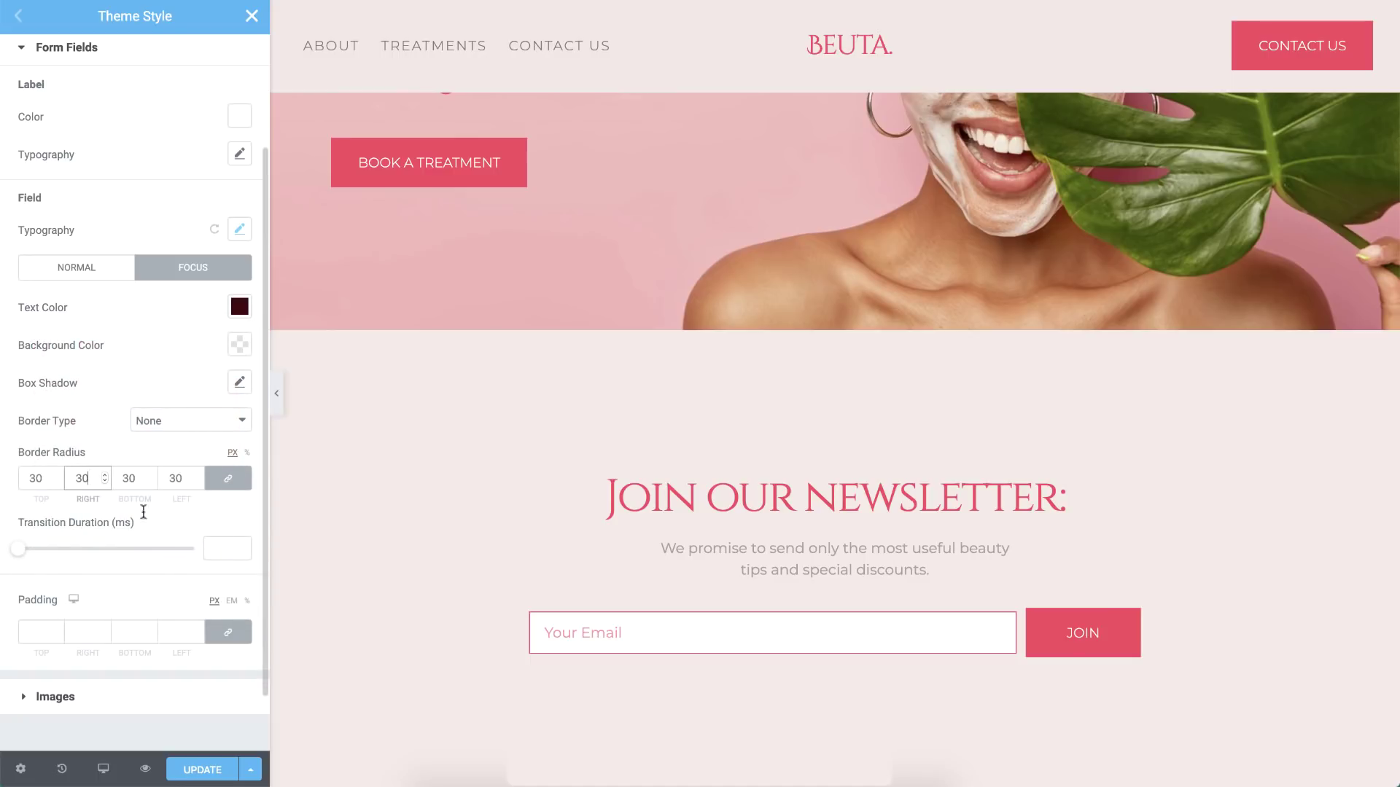
{"action": "left_click", "coordinate": [546, 632]}
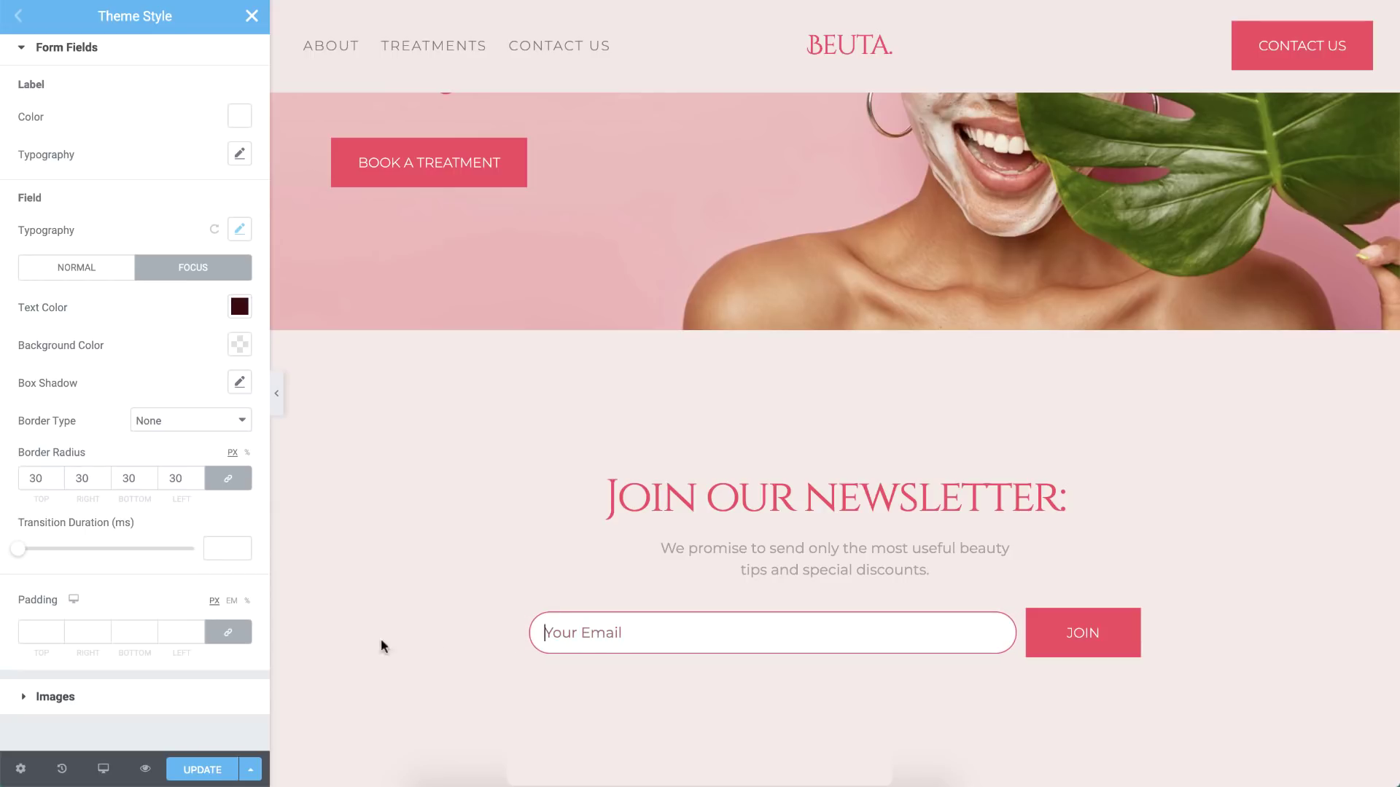
{"action": "left_click_drag", "start_coordinate": [19, 553], "coordinate": [89, 552]}
{"action": "double_click", "coordinate": [231, 546]}
{"action": "key", "text": "BackSpace"}
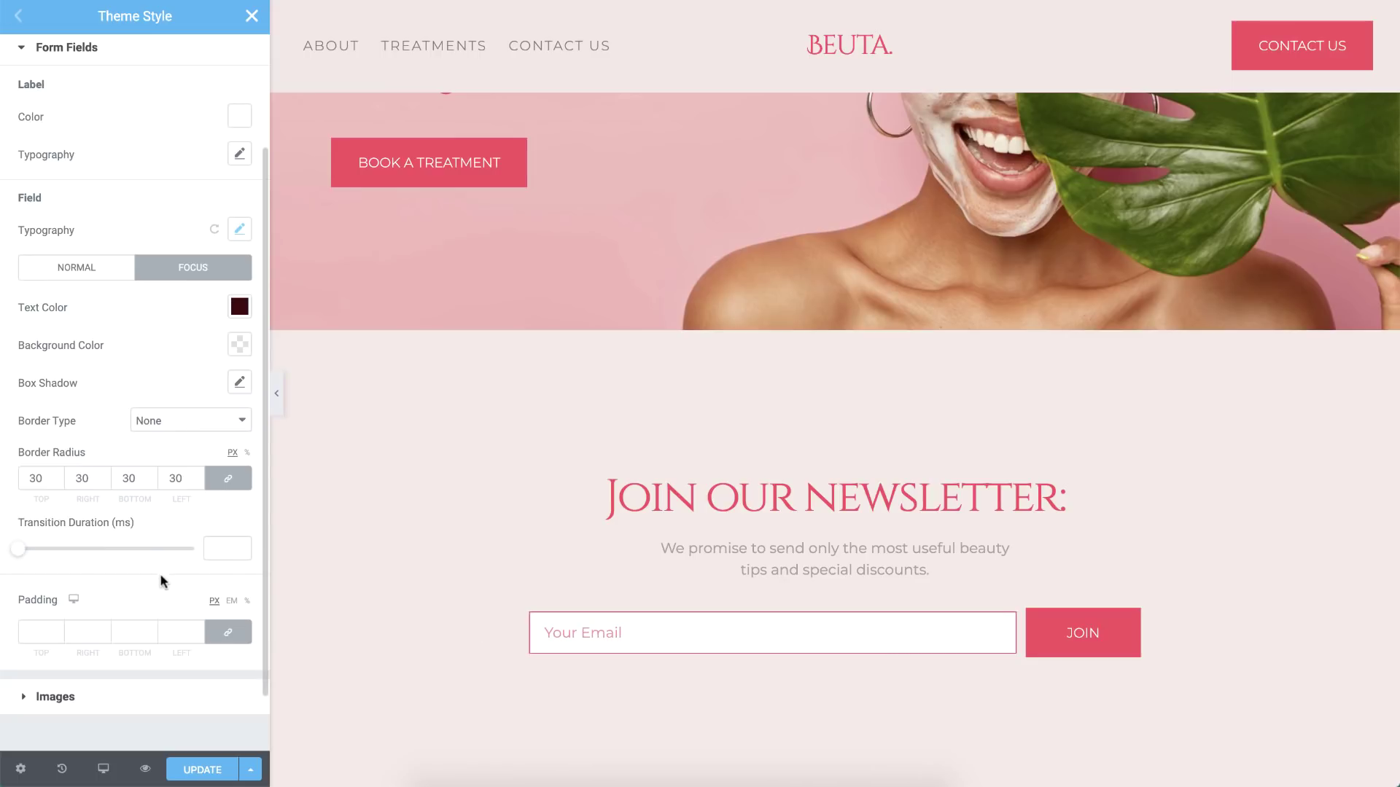
- Unlink the form fields' padding and set it to 15 px top and bottom, 30 px right and left
{"action": "left_click", "coordinate": [225, 631]}
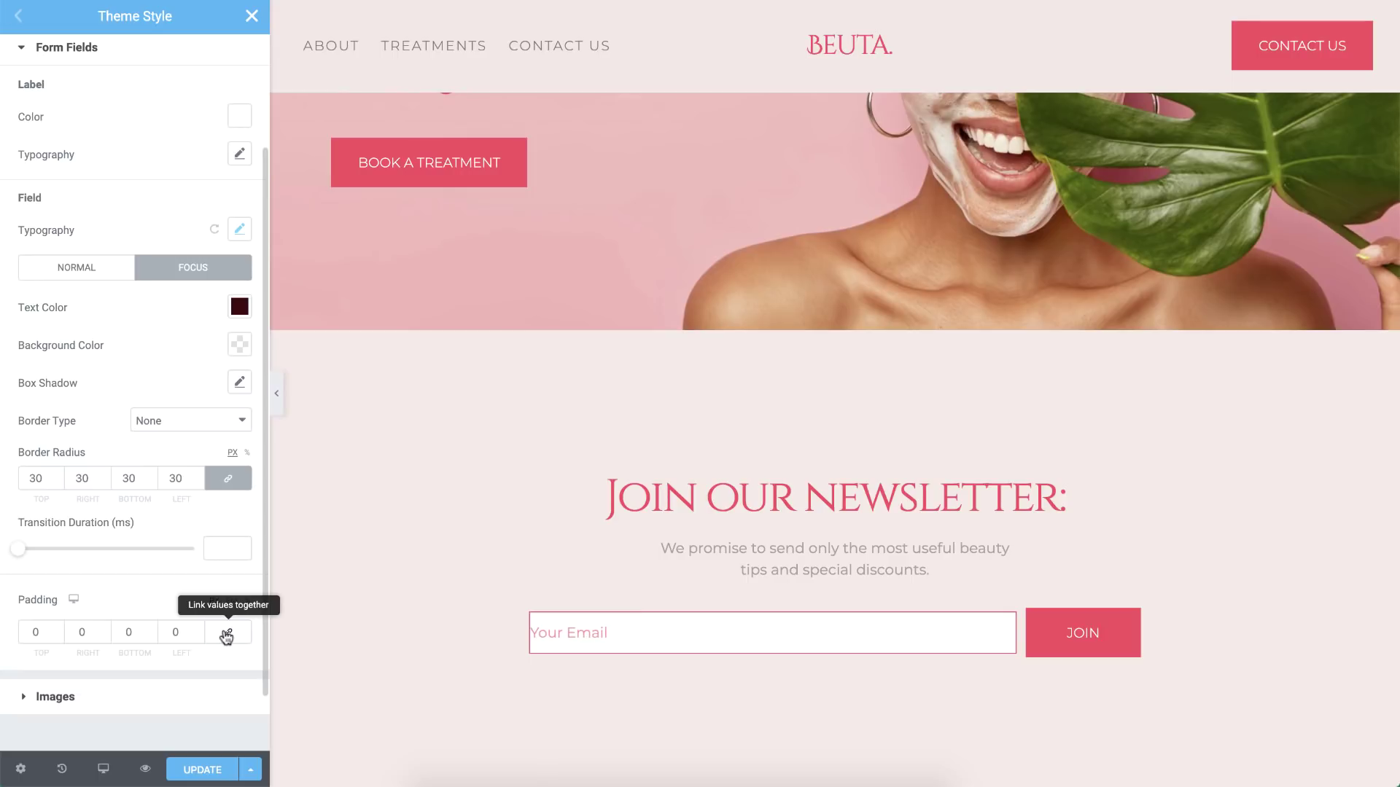
{"action": "double_click", "coordinate": [29, 633]}
{"action": "type", "text": "15"}
{"action": "double_click", "coordinate": [80, 633]}
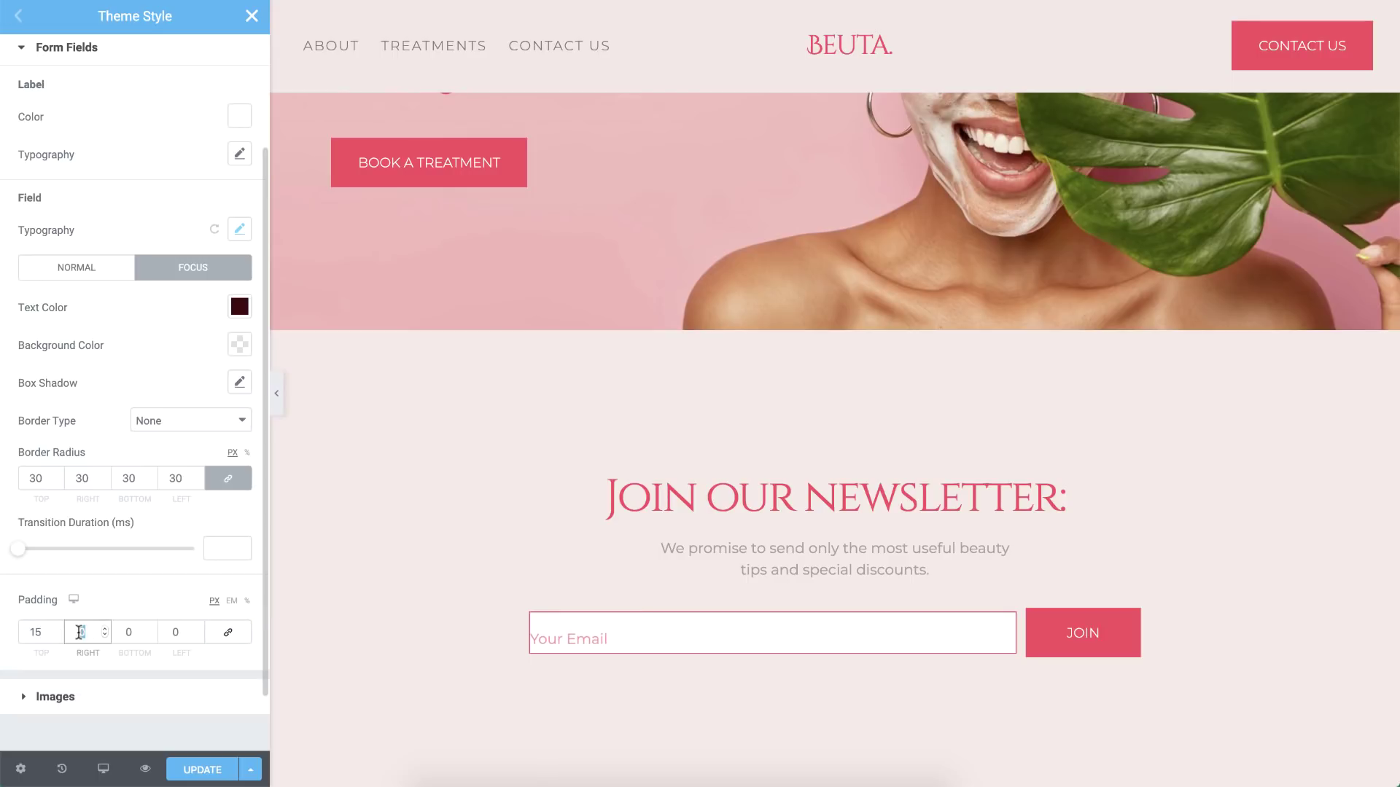
{"action": "key", "text": "Tab"}
{"action": "type", "text": "15"}
{"action": "key", "text": "Tab"}
{"action": "type", "text": "30"}
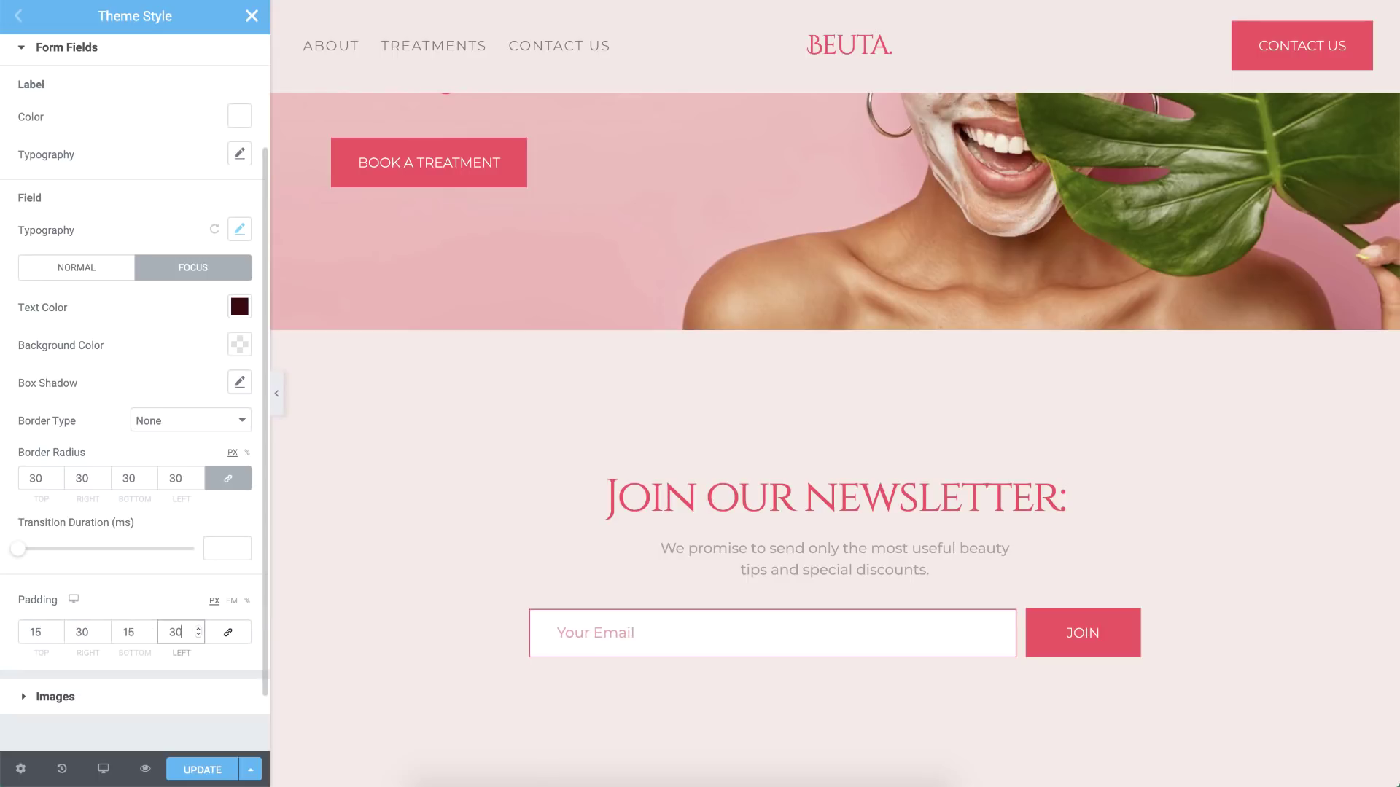
- Try a solid border in the palette's pink-red on the site's images in their normal state
{"action": "left_click", "coordinate": [115, 708]}
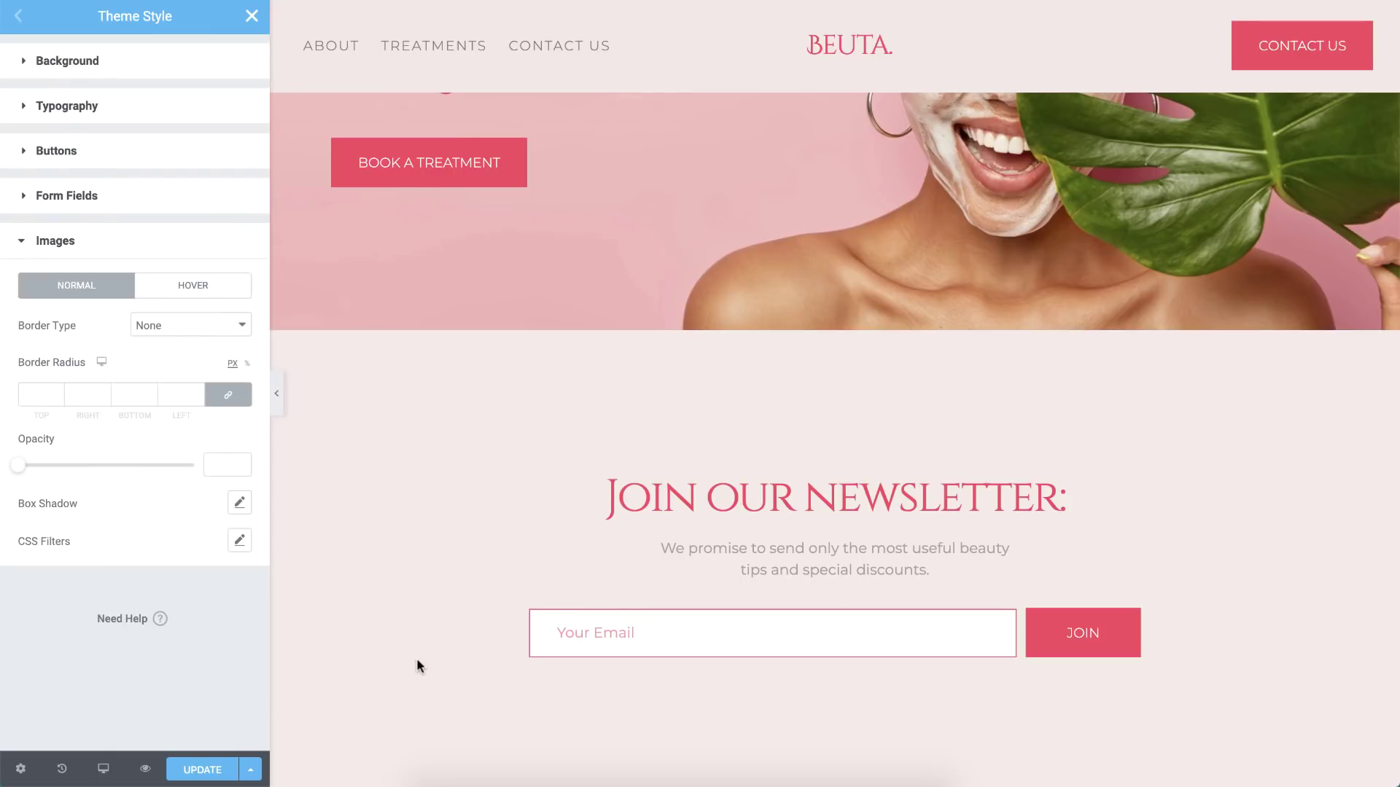
{"action": "scroll", "coordinate": [417, 657], "scroll_direction": "up", "scroll_amount": 15}
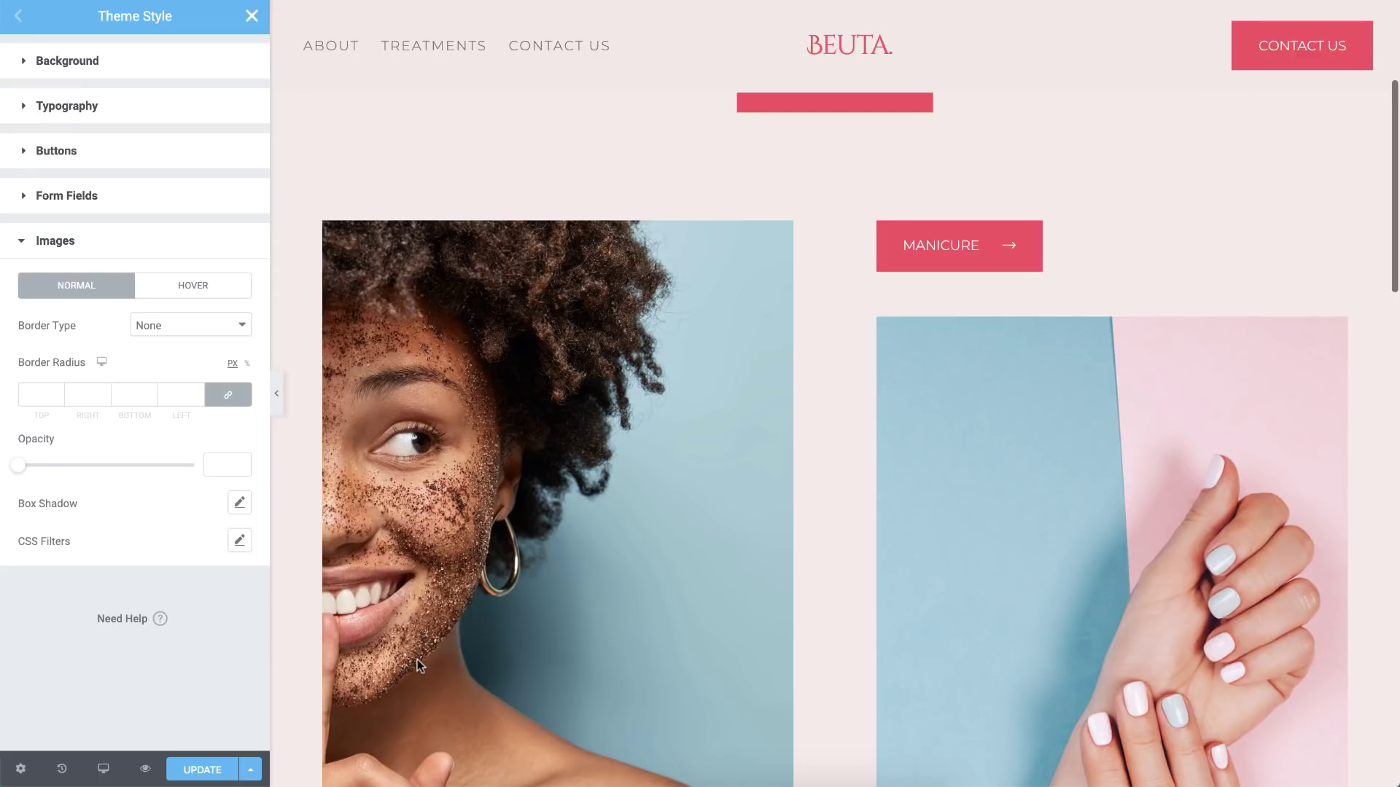
{"action": "scroll", "coordinate": [417, 658], "scroll_direction": "down", "scroll_amount": 2}
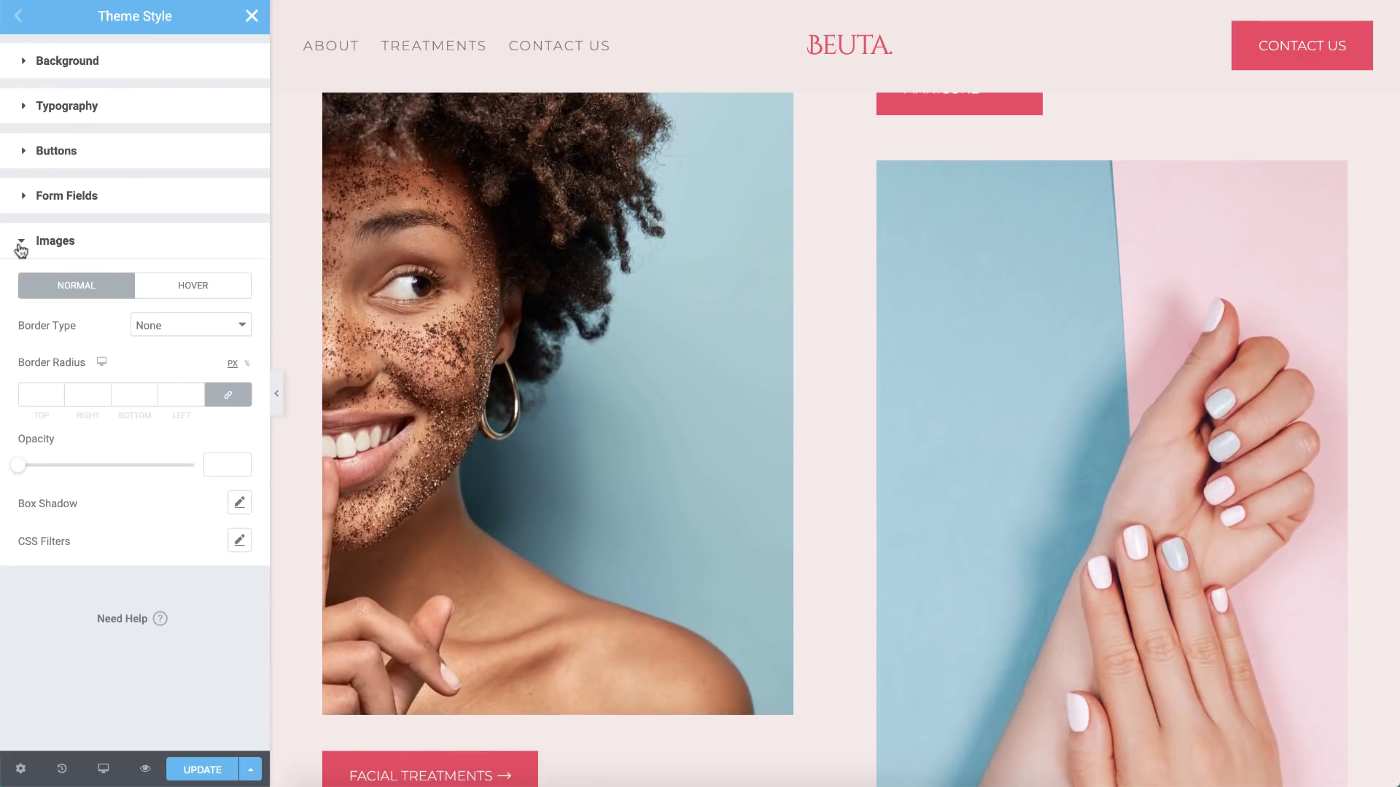
{"action": "left_click", "coordinate": [186, 330]}
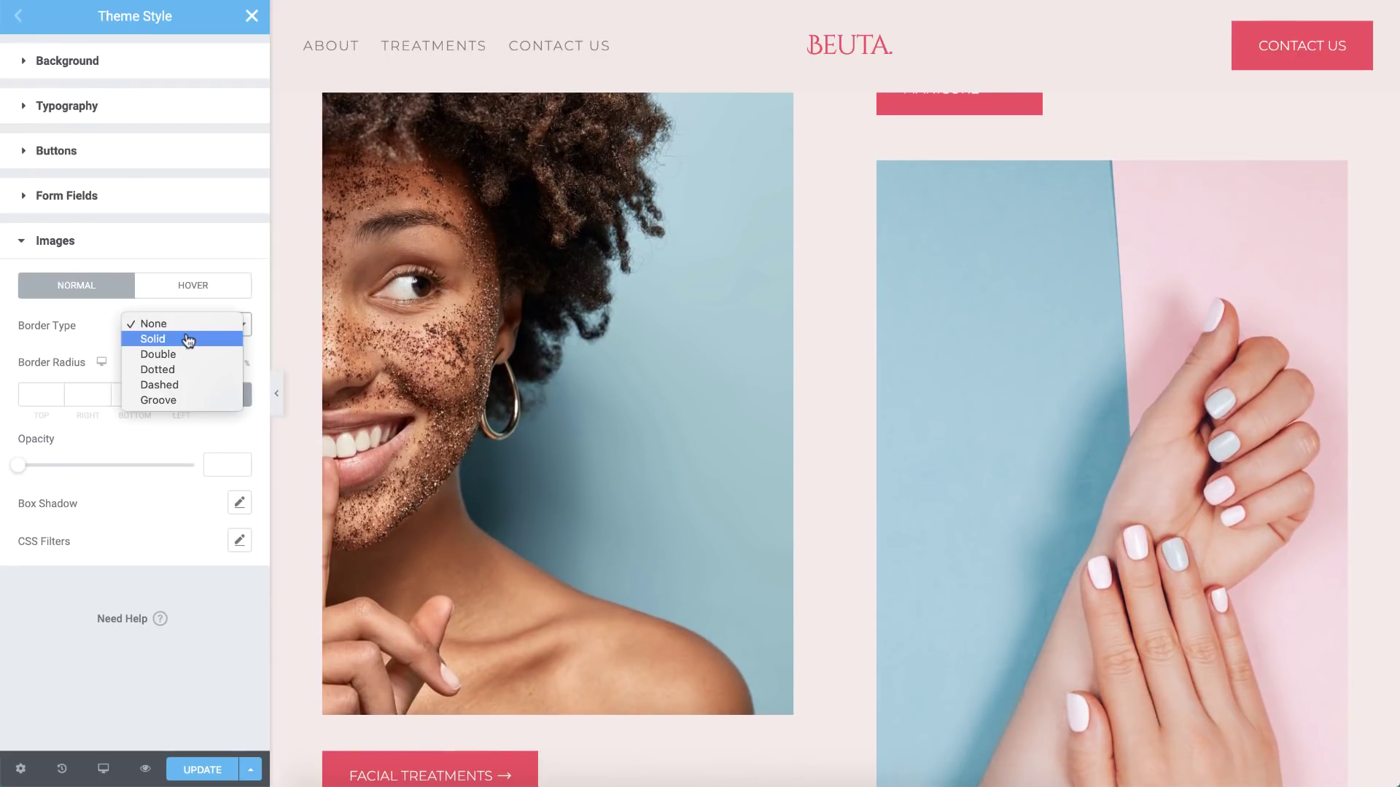
{"action": "left_click", "coordinate": [188, 339]}
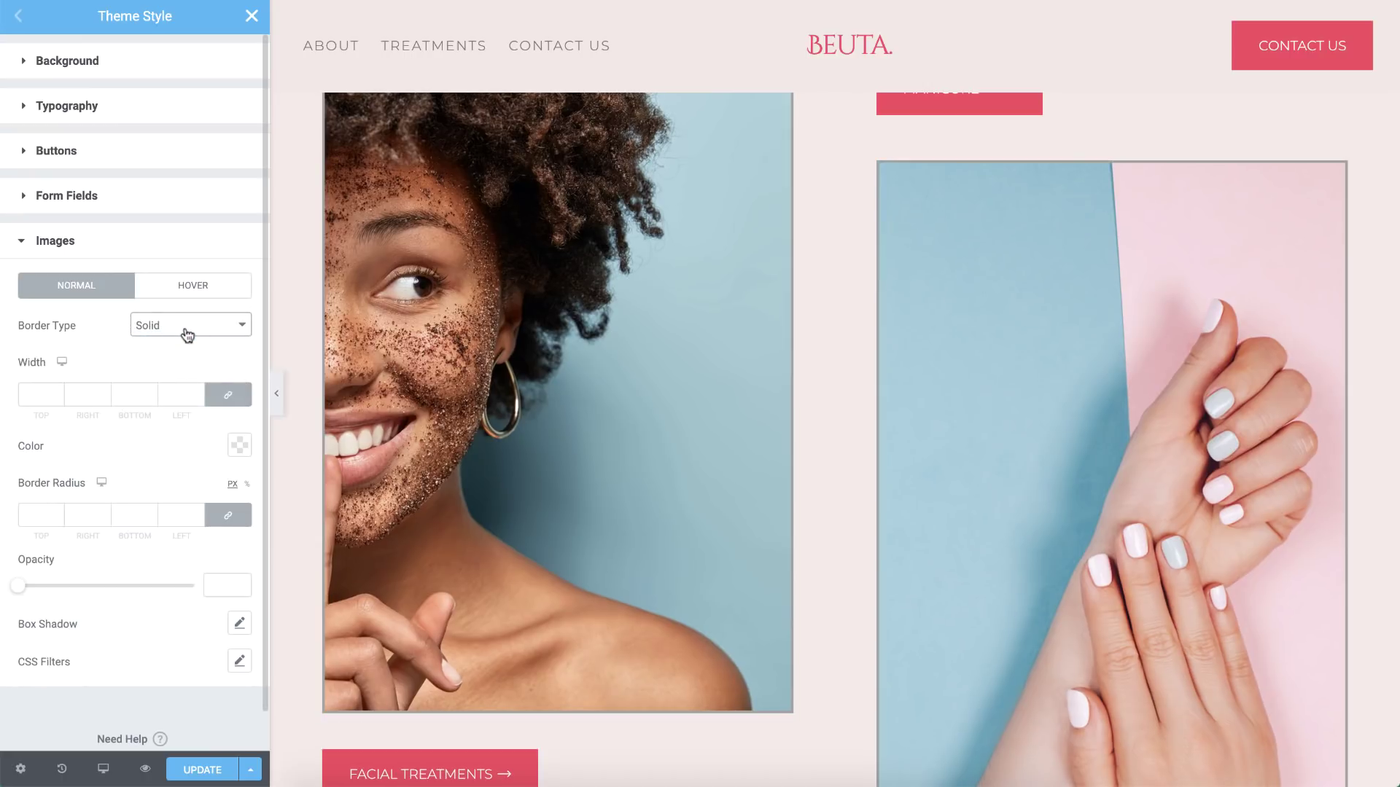
{"action": "left_click", "coordinate": [236, 446]}
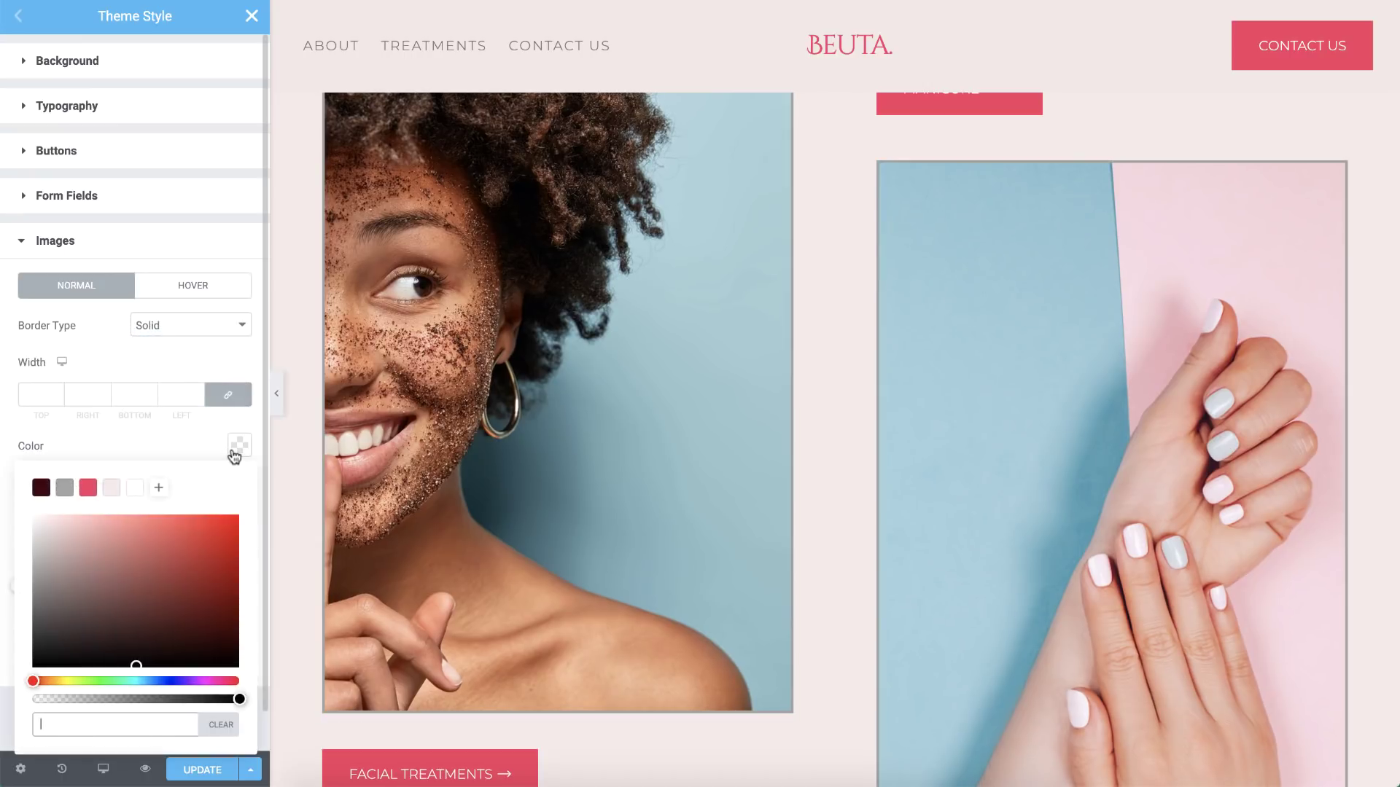
{"action": "left_click", "coordinate": [88, 489]}
{"action": "left_click", "coordinate": [143, 444]}
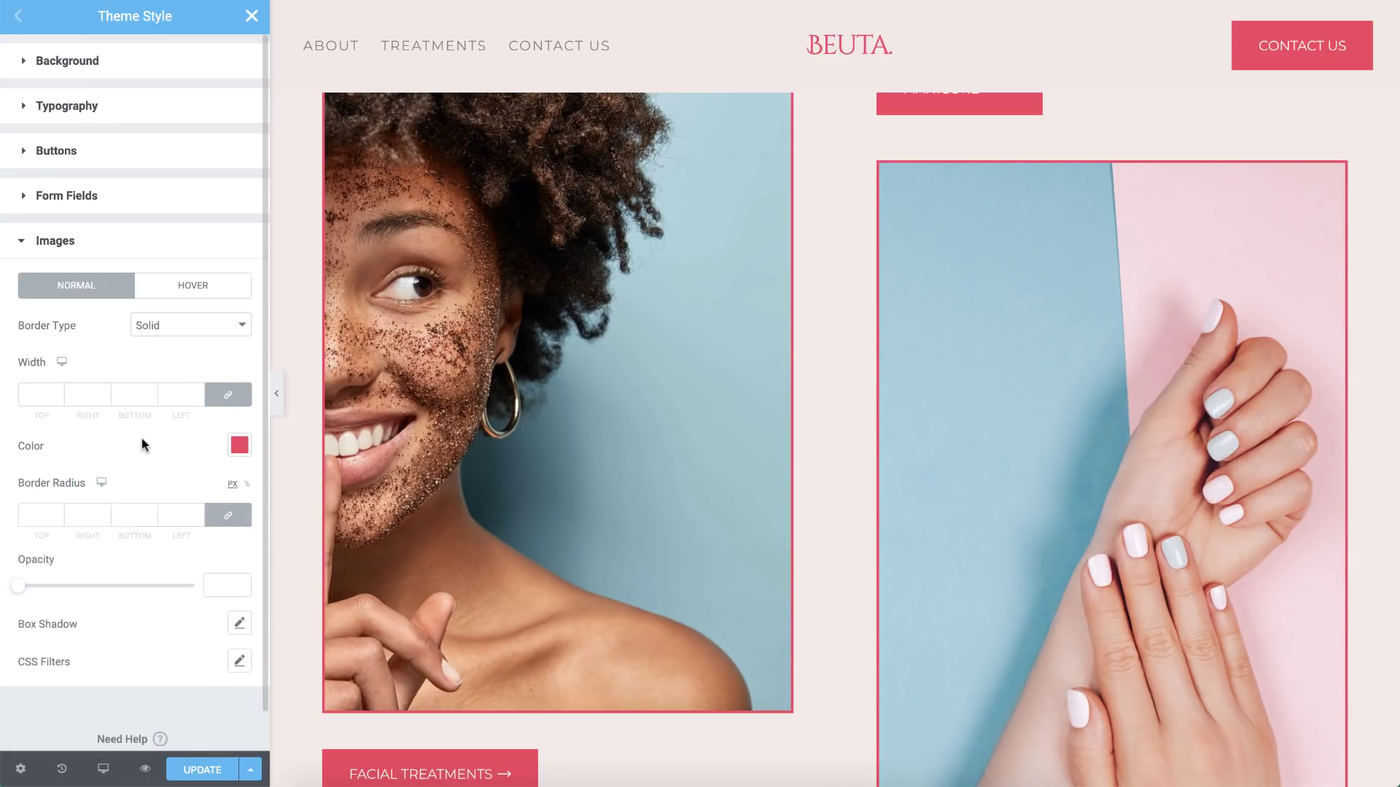
- Try a box shadow on the images, reset it, and return their border type to None
{"action": "left_click", "coordinate": [239, 624]}
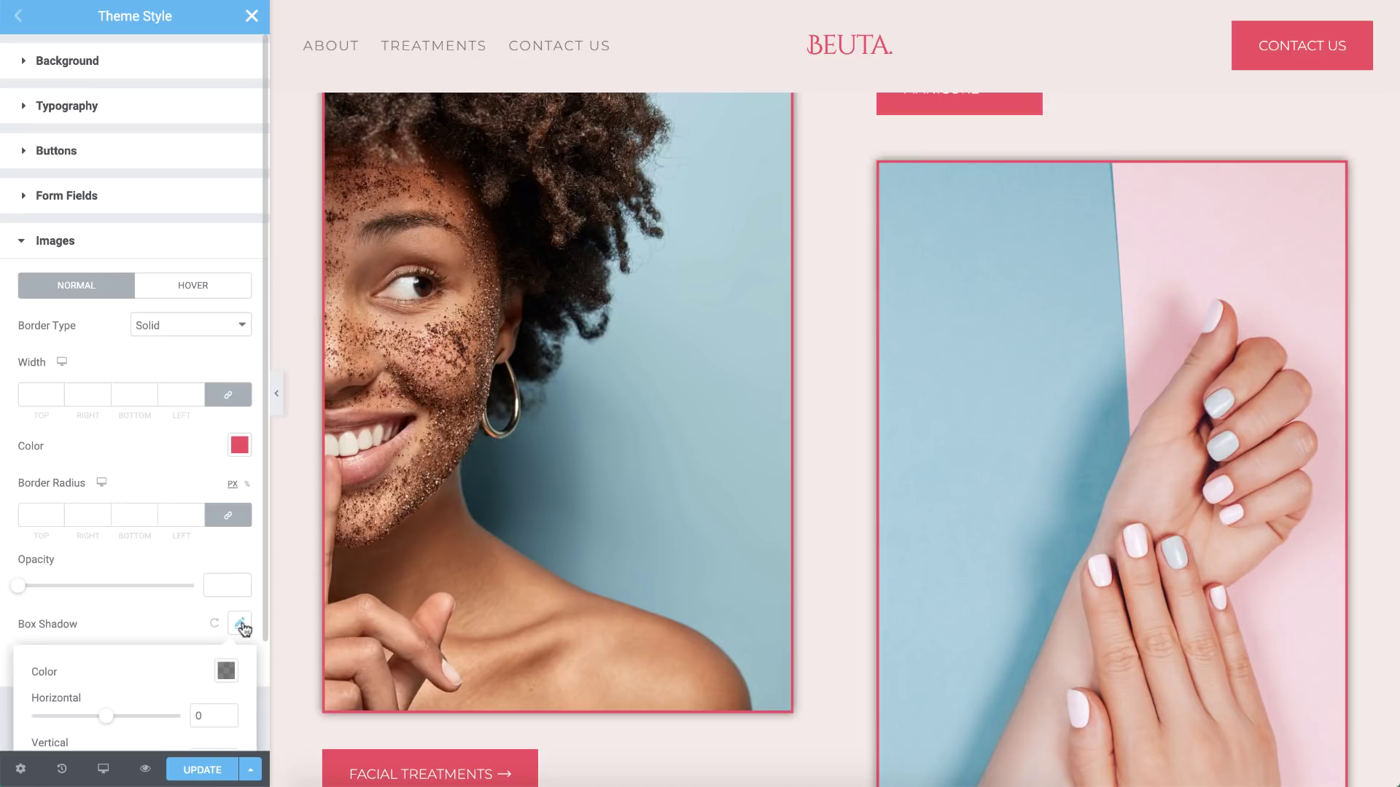
{"action": "left_click", "coordinate": [215, 624]}
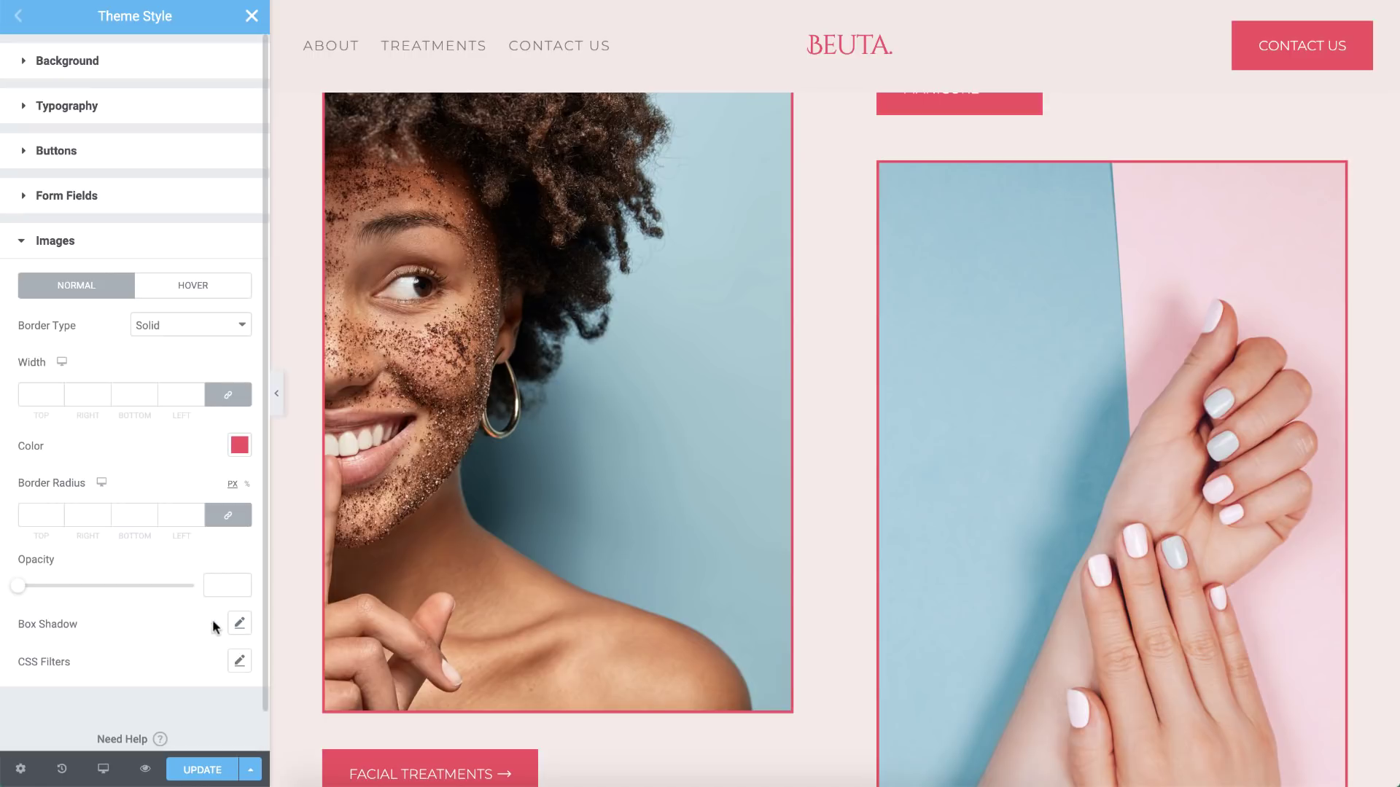
{"action": "left_click", "coordinate": [230, 327]}
{"action": "left_click", "coordinate": [226, 306]}
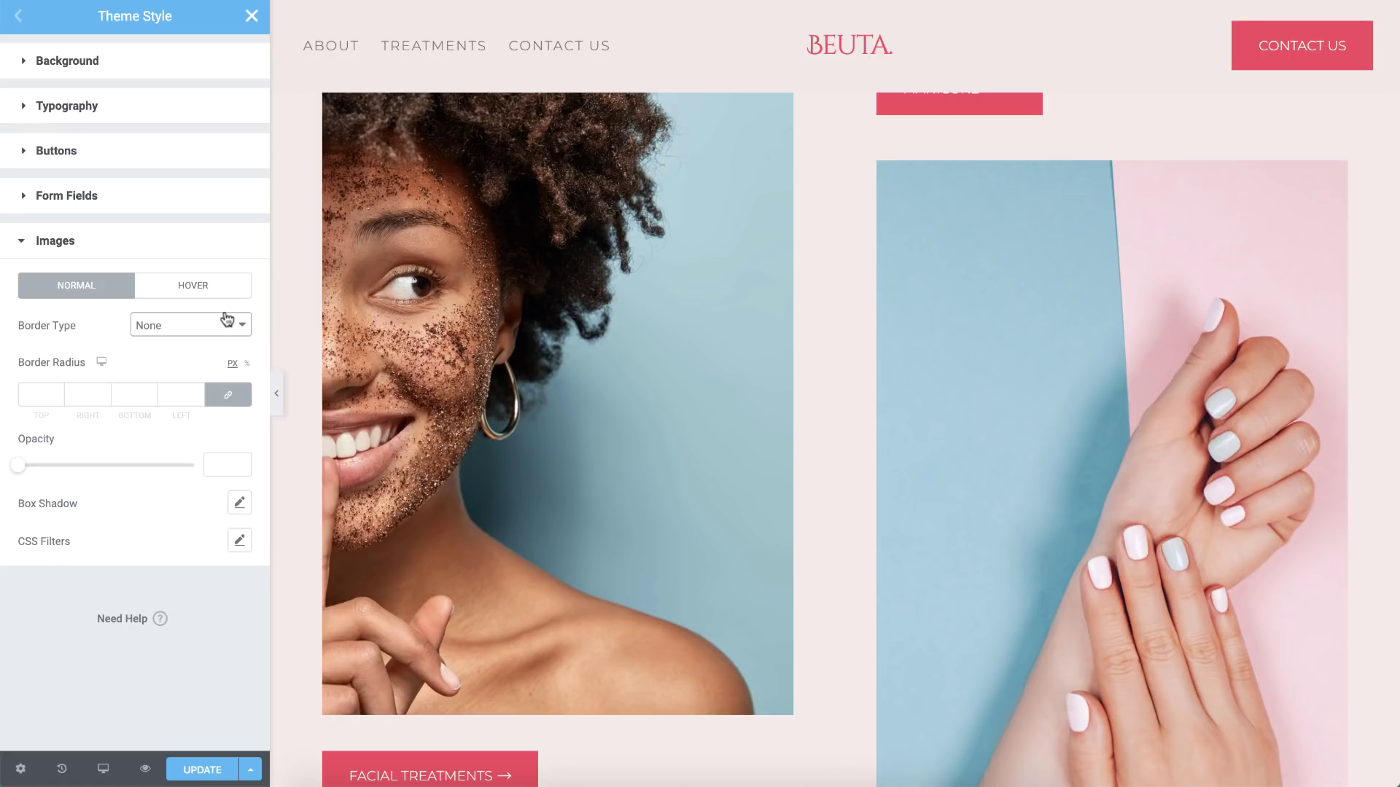
- Save the Theme Style changes to the site
{"action": "left_click", "coordinate": [220, 769]}
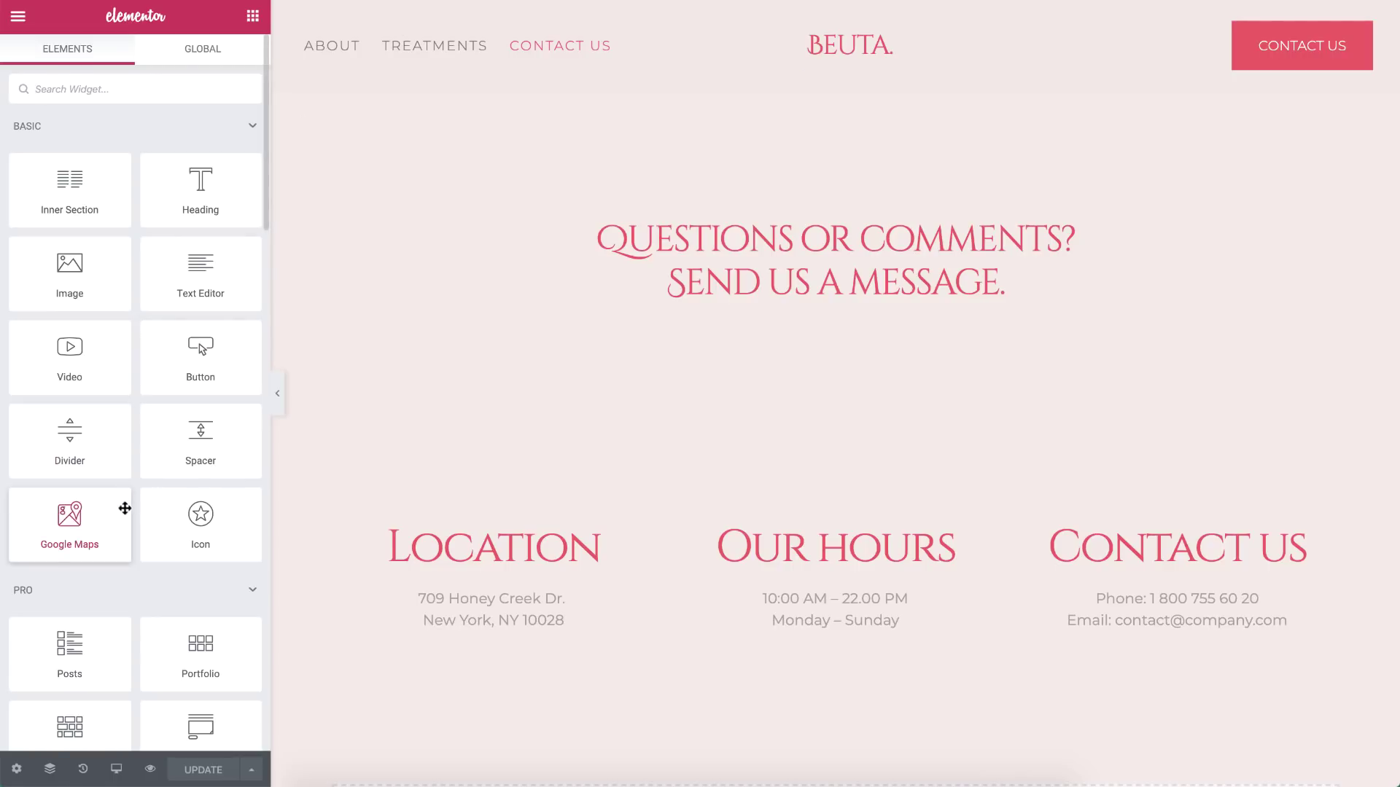
- Add a Form widget below the "Questions or comments? Send us a message." heading and hide its field labels
{"action": "scroll", "coordinate": [128, 506], "scroll_direction": "down", "scroll_amount": 4}
{"action": "left_click_drag", "start_coordinate": [175, 466], "coordinate": [742, 312]}
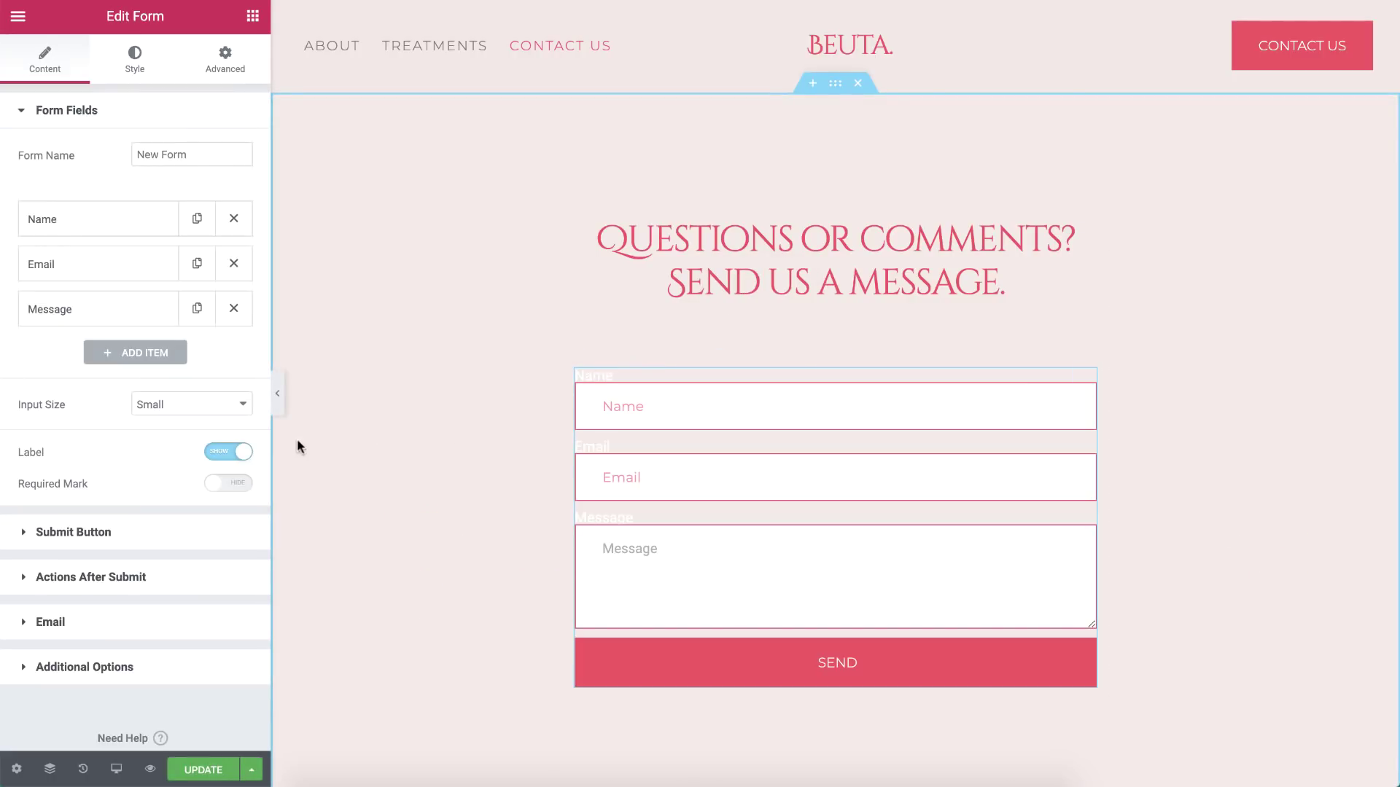
{"action": "left_click", "coordinate": [213, 453]}
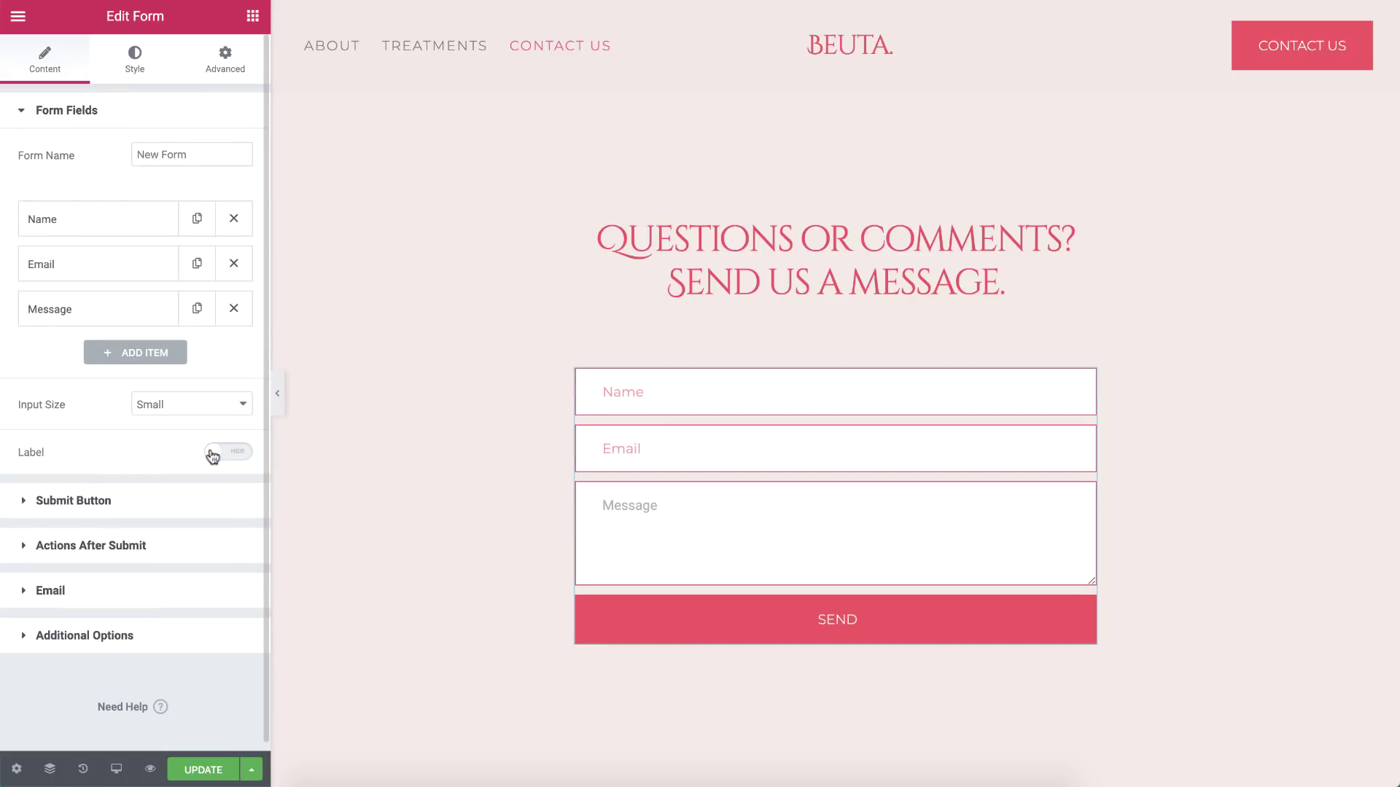
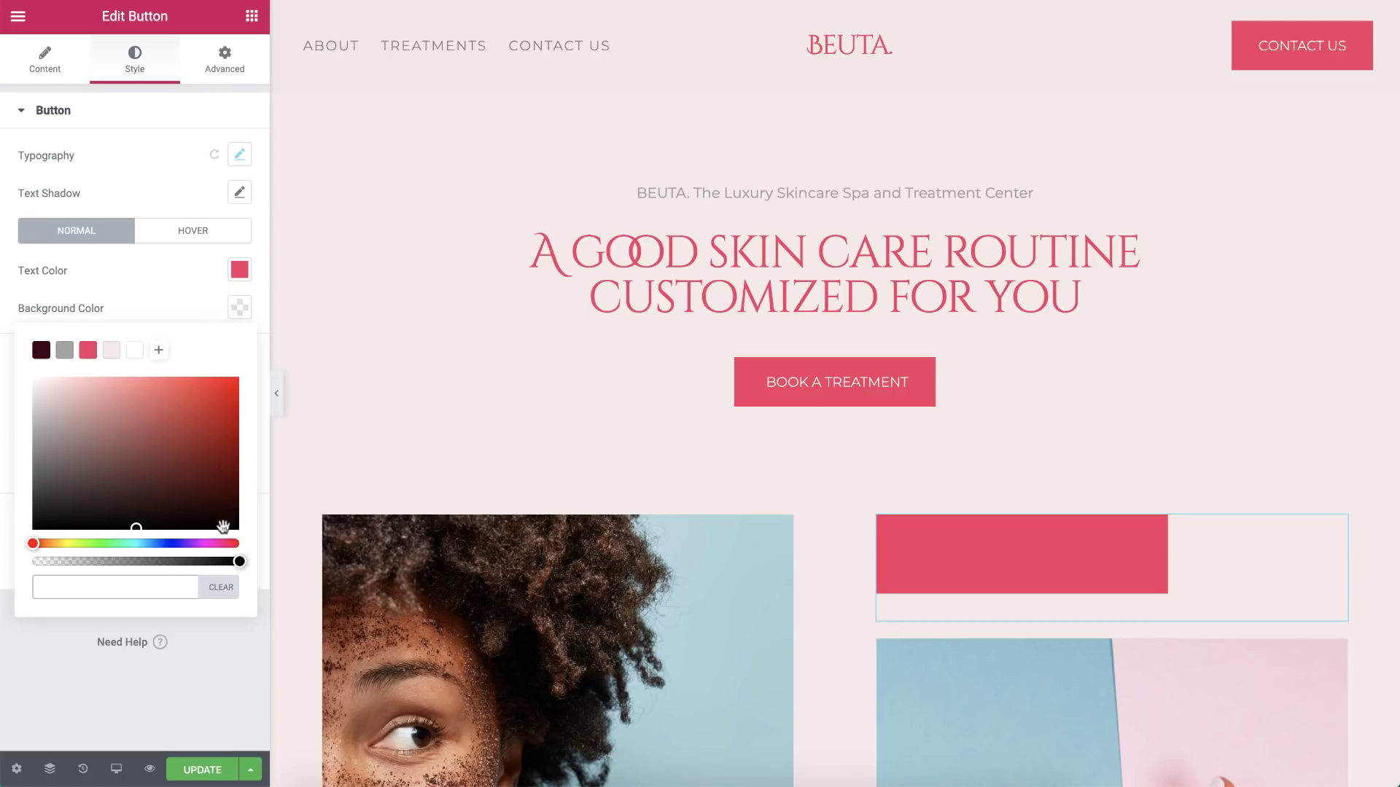
- Make the Manicure button's background fully transparent and give it a solid border with width 1 at the bottom and 0 elsewhere
{"action": "left_click_drag", "start_coordinate": [239, 561], "coordinate": [33, 562]}
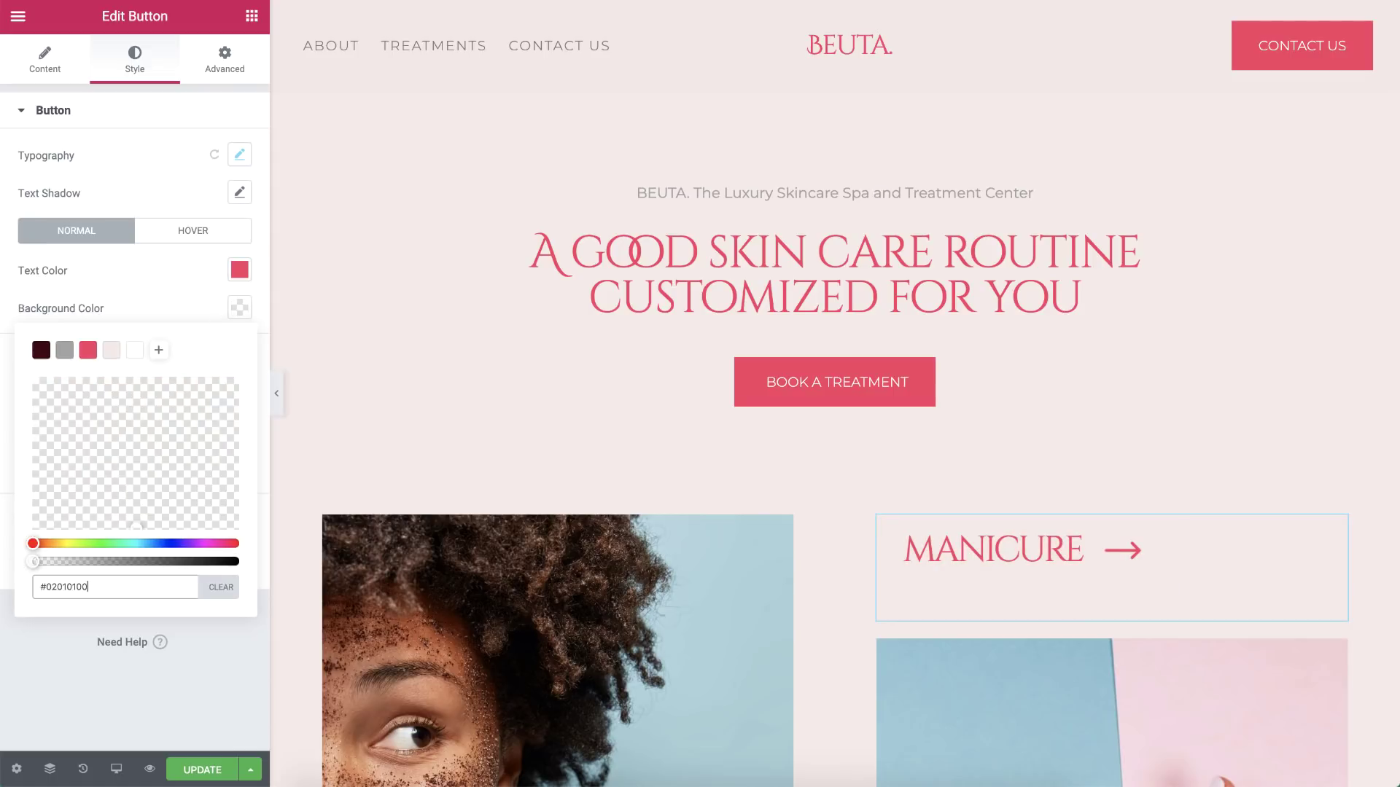
{"action": "left_click", "coordinate": [175, 306]}
{"action": "left_click", "coordinate": [193, 360]}
{"action": "left_click", "coordinate": [190, 373]}
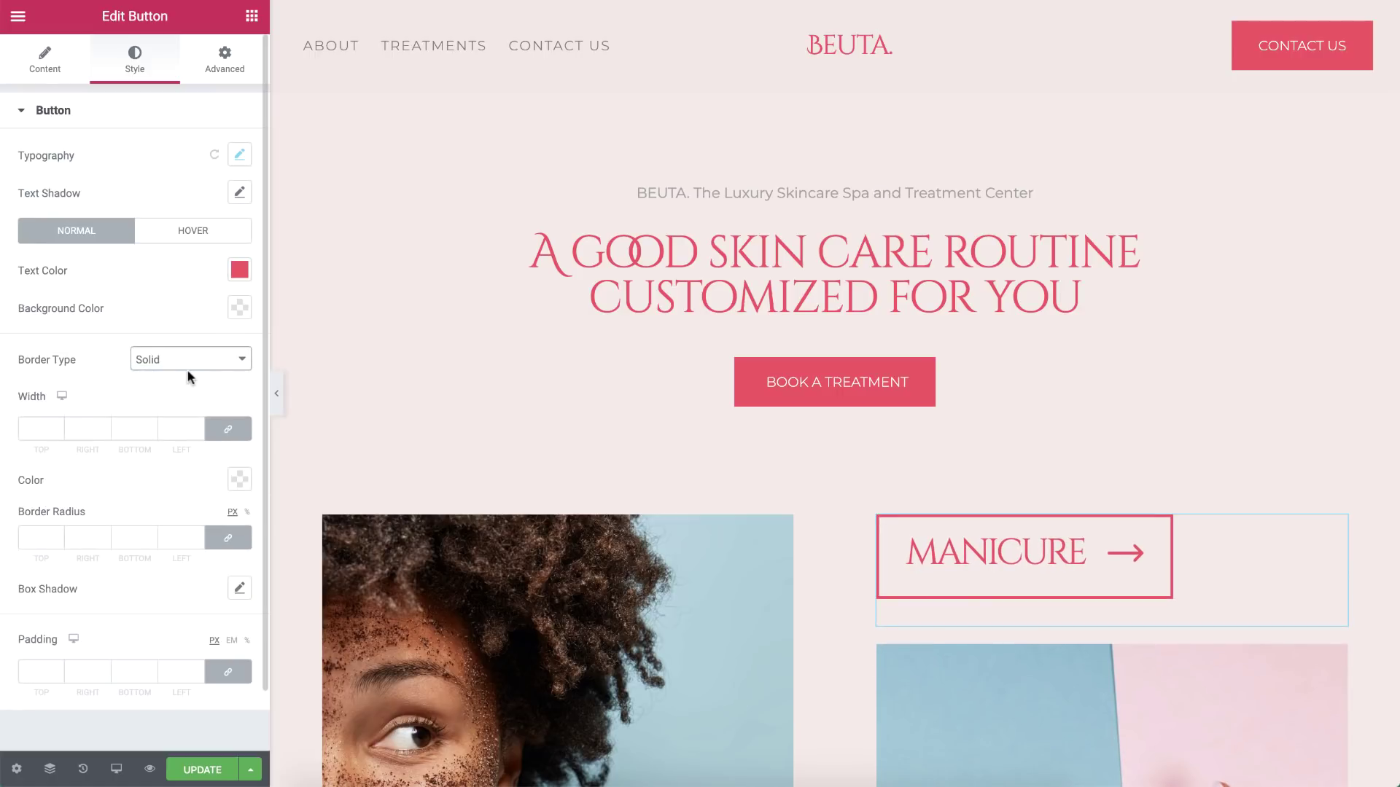
{"action": "left_click", "coordinate": [228, 429]}
{"action": "left_click", "coordinate": [151, 425]}
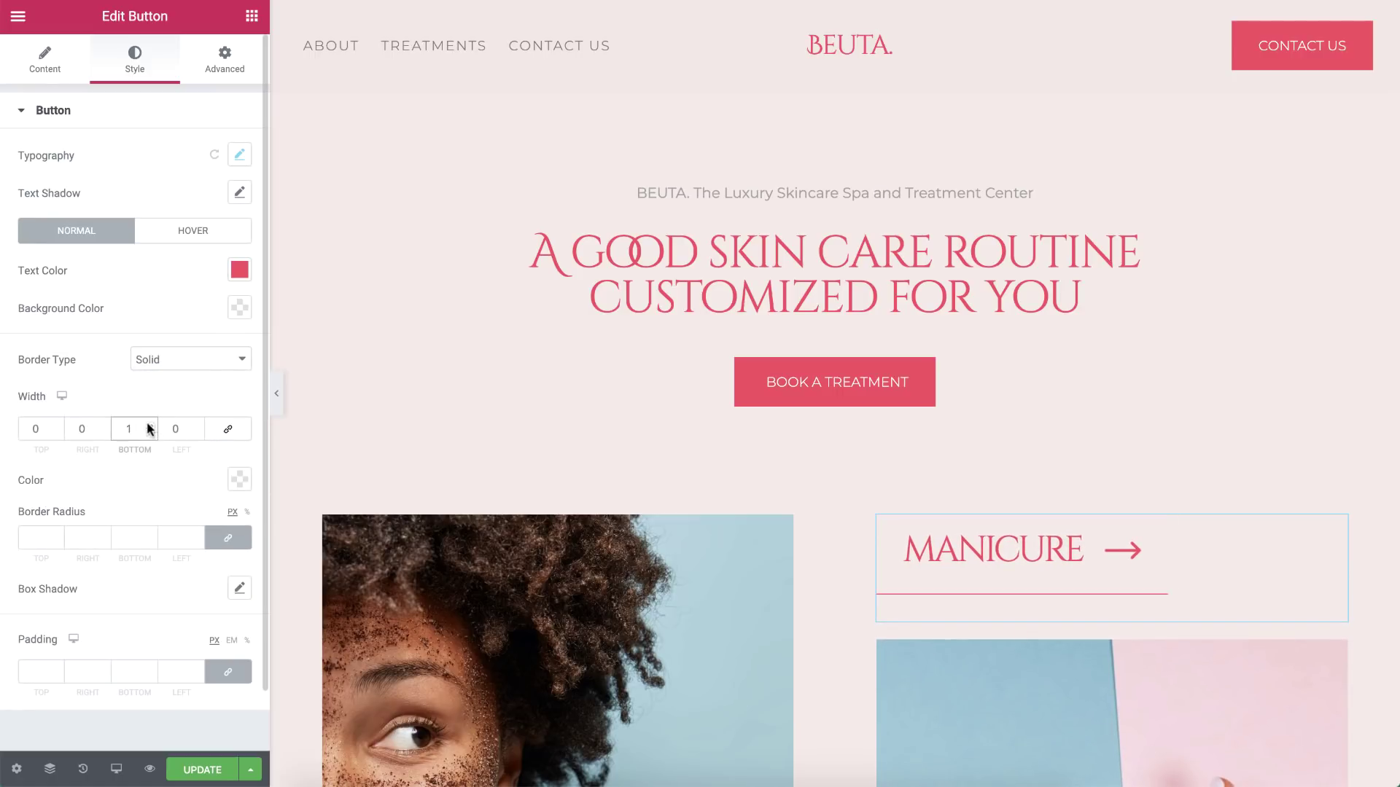
- Unlink the Manicure button's padding and set it to 5 px at the bottom and 0 on the other sides
{"action": "left_click", "coordinate": [229, 671]}
{"action": "left_click", "coordinate": [151, 668]}
{"action": "left_click", "coordinate": [152, 668]}
{"action": "left_click", "coordinate": [151, 669]}
{"action": "left_click", "coordinate": [152, 668]}
{"action": "left_click", "coordinate": [151, 668]}
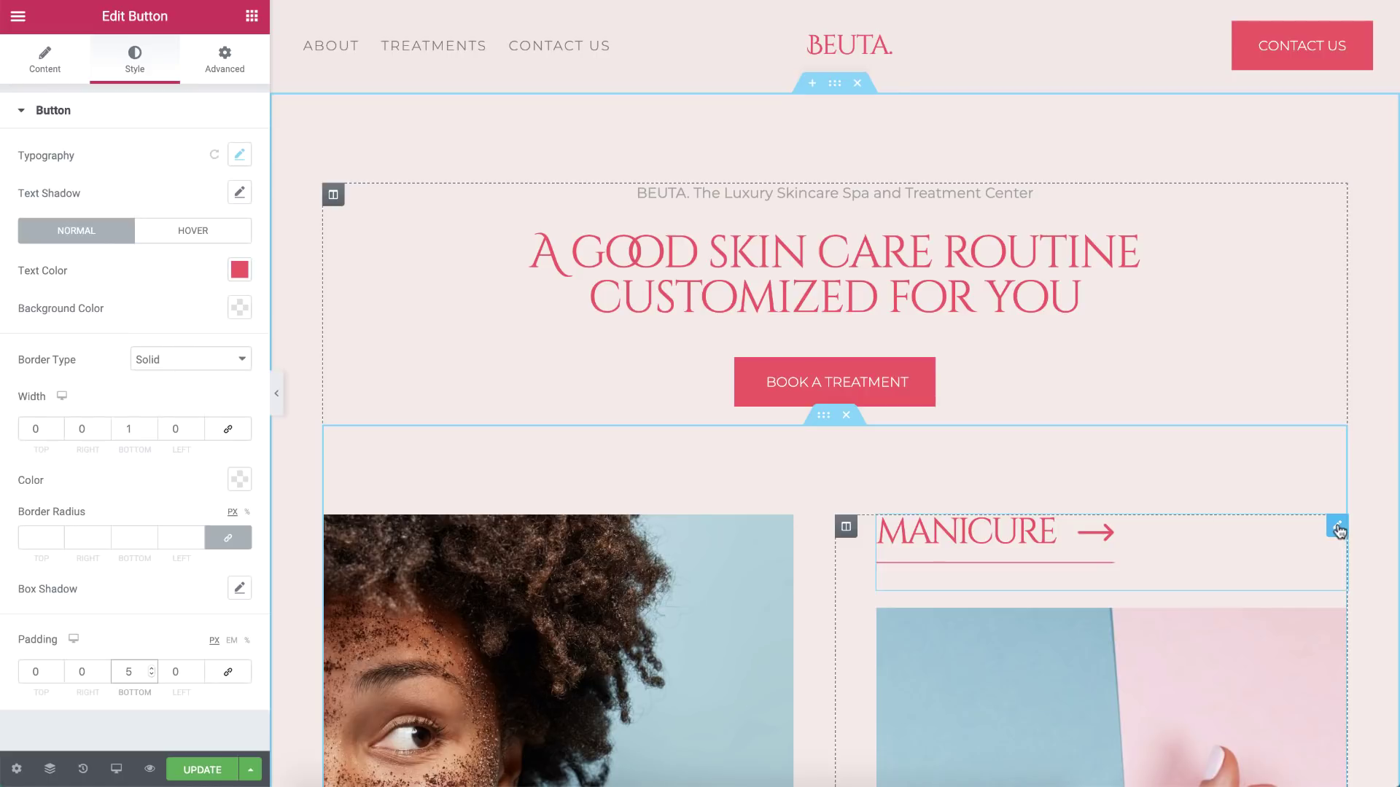
- Copy the Manicure button and paste its style onto the Facial Treatments button
{"action": "right_click", "coordinate": [1338, 530]}
{"action": "left_click", "coordinate": [1303, 583]}
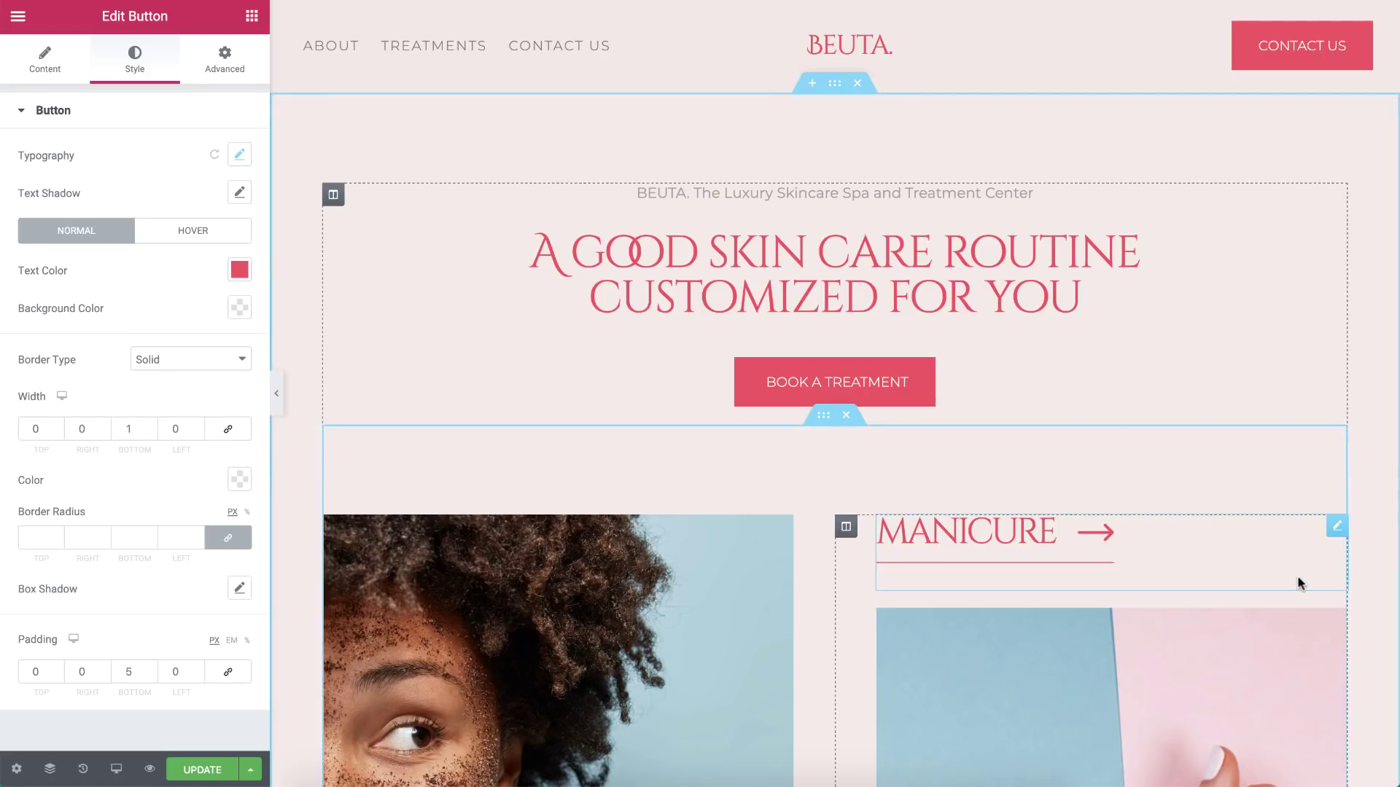
{"action": "scroll", "coordinate": [1301, 583], "scroll_direction": "down", "scroll_amount": 8}
{"action": "right_click", "coordinate": [784, 436]}
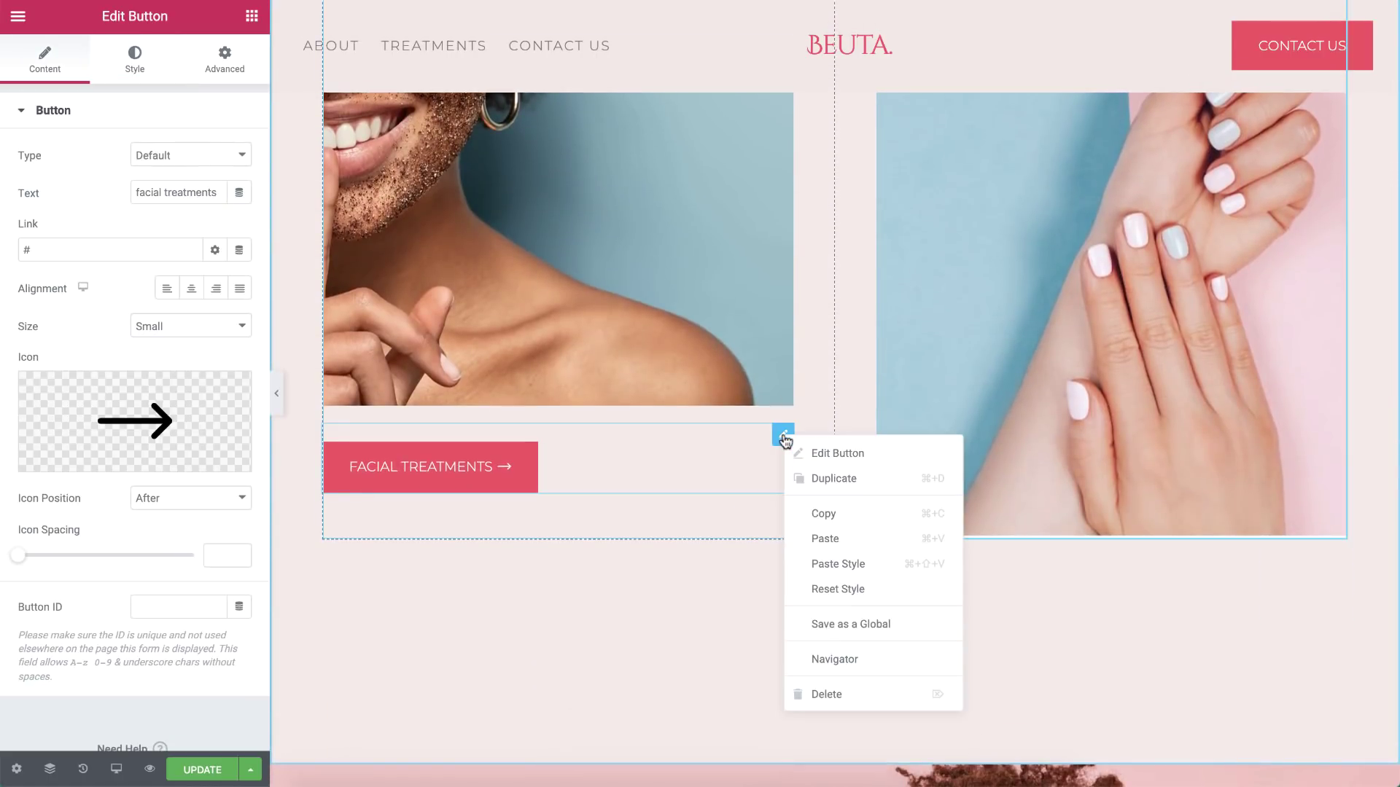
{"action": "left_click", "coordinate": [825, 563]}
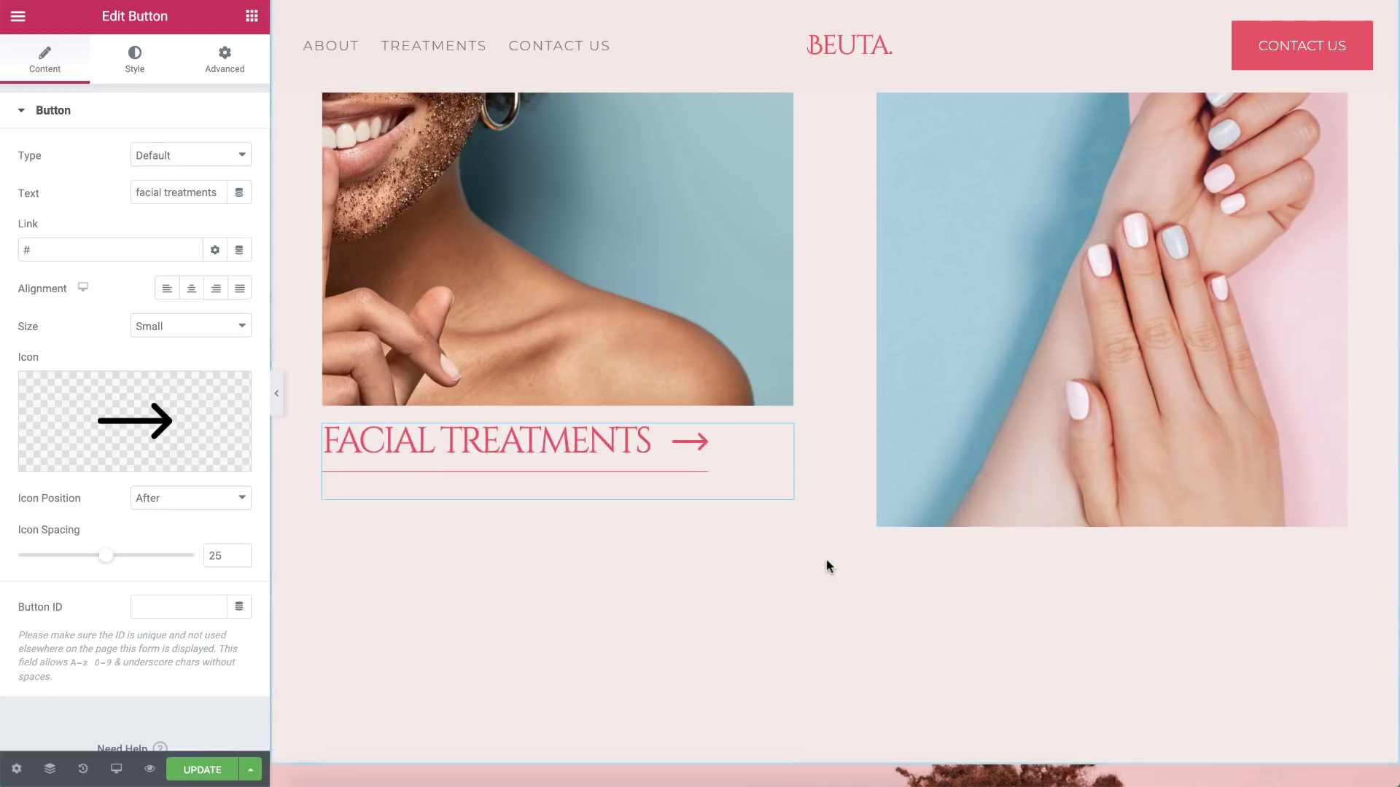
- Set the Facial Treatments button's top padding to 10 px in its advanced settings
{"action": "left_click", "coordinate": [223, 62]}
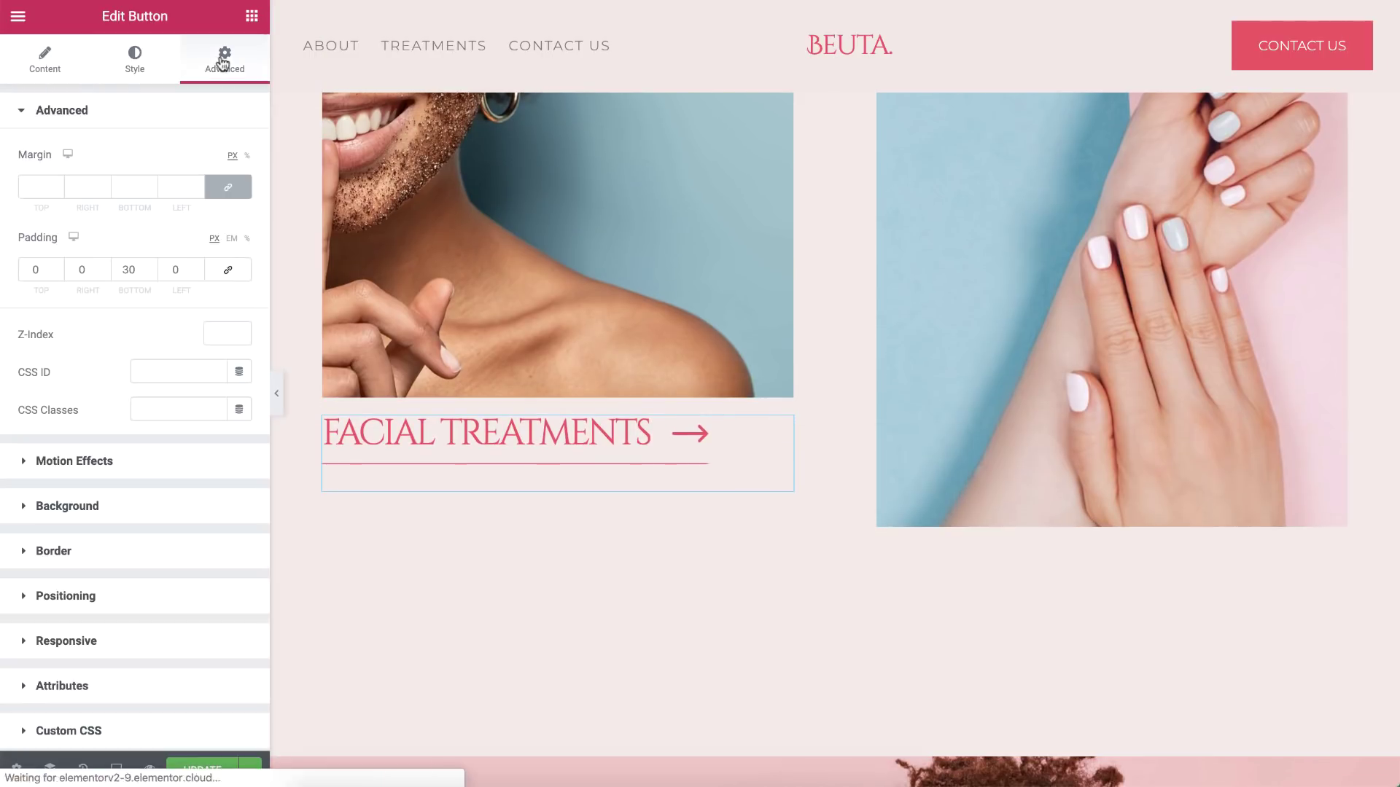
{"action": "left_click", "coordinate": [51, 271]}
{"action": "type", "text": "10"}
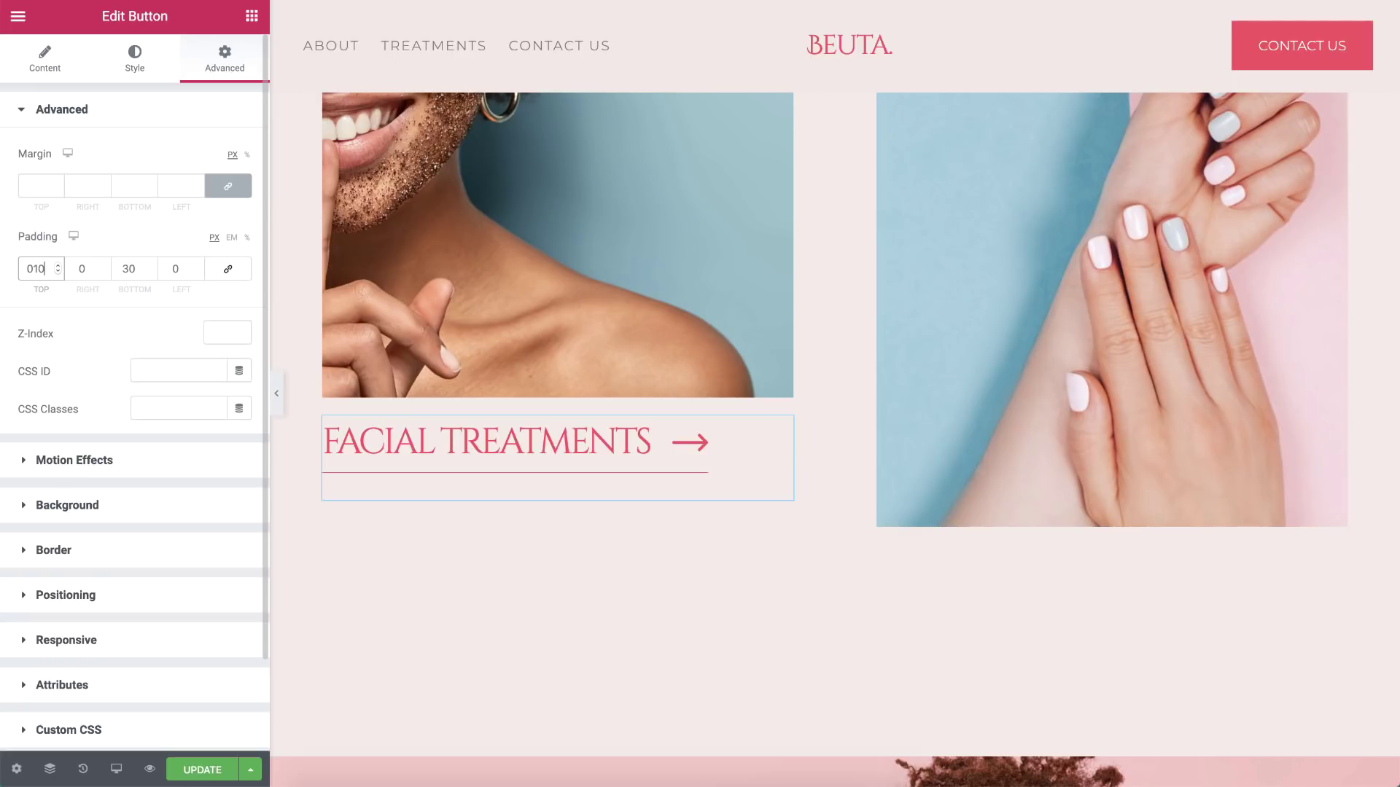
- Add a default Button widget below the Facial Treatments button and delete it again
{"action": "left_click", "coordinate": [251, 17]}
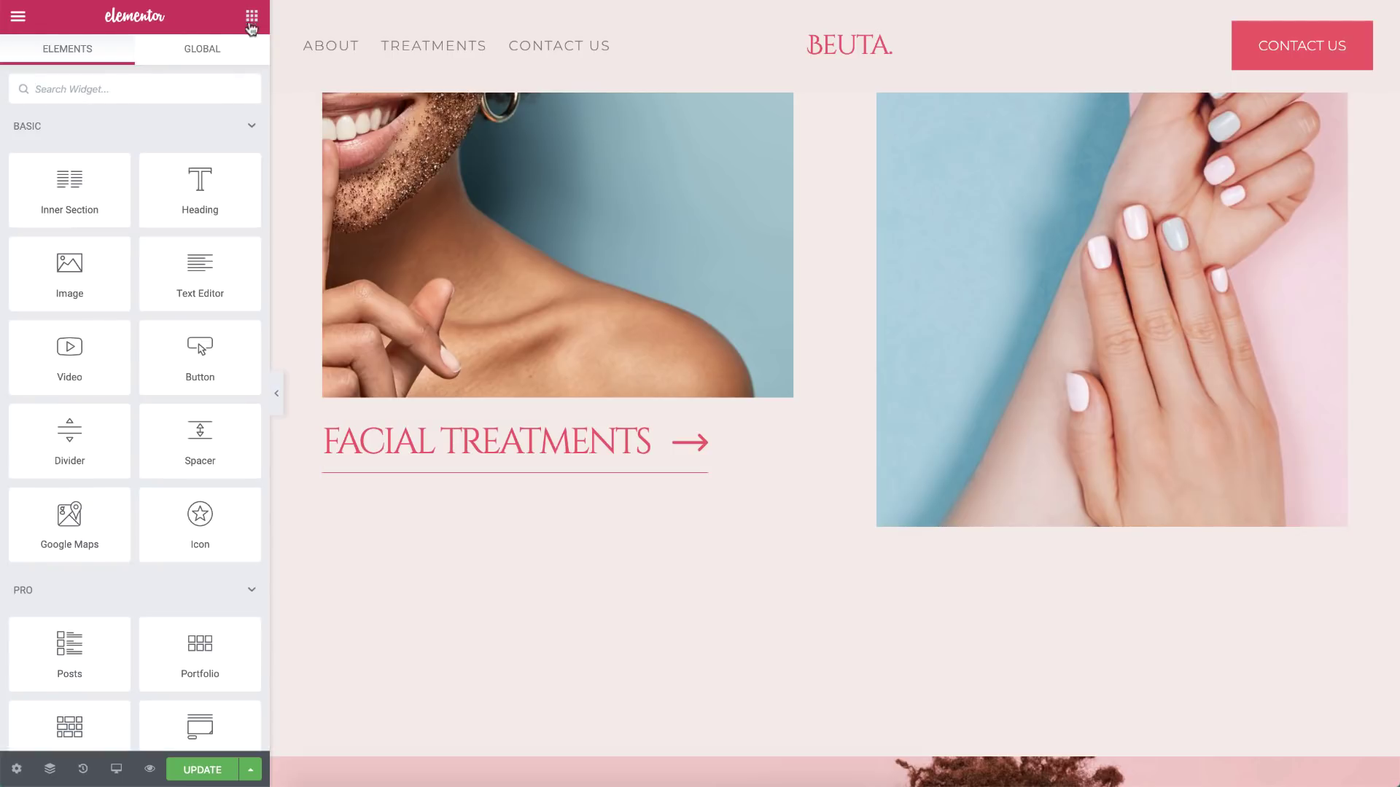
{"action": "left_click_drag", "start_coordinate": [200, 354], "coordinate": [374, 472]}
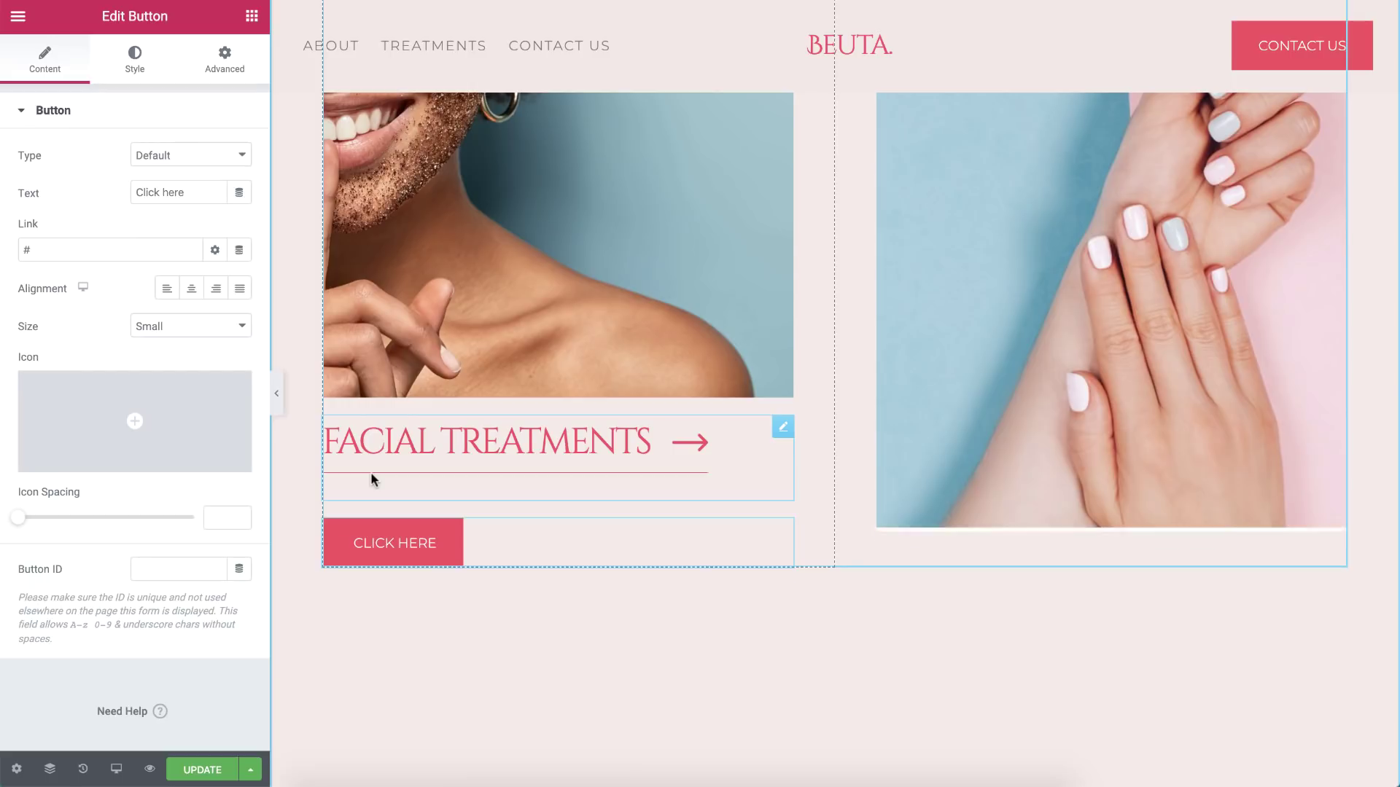
{"action": "scroll", "coordinate": [373, 475], "scroll_direction": "up", "scroll_amount": 1}
{"action": "right_click", "coordinate": [783, 579]}
{"action": "left_click", "coordinate": [836, 766]}
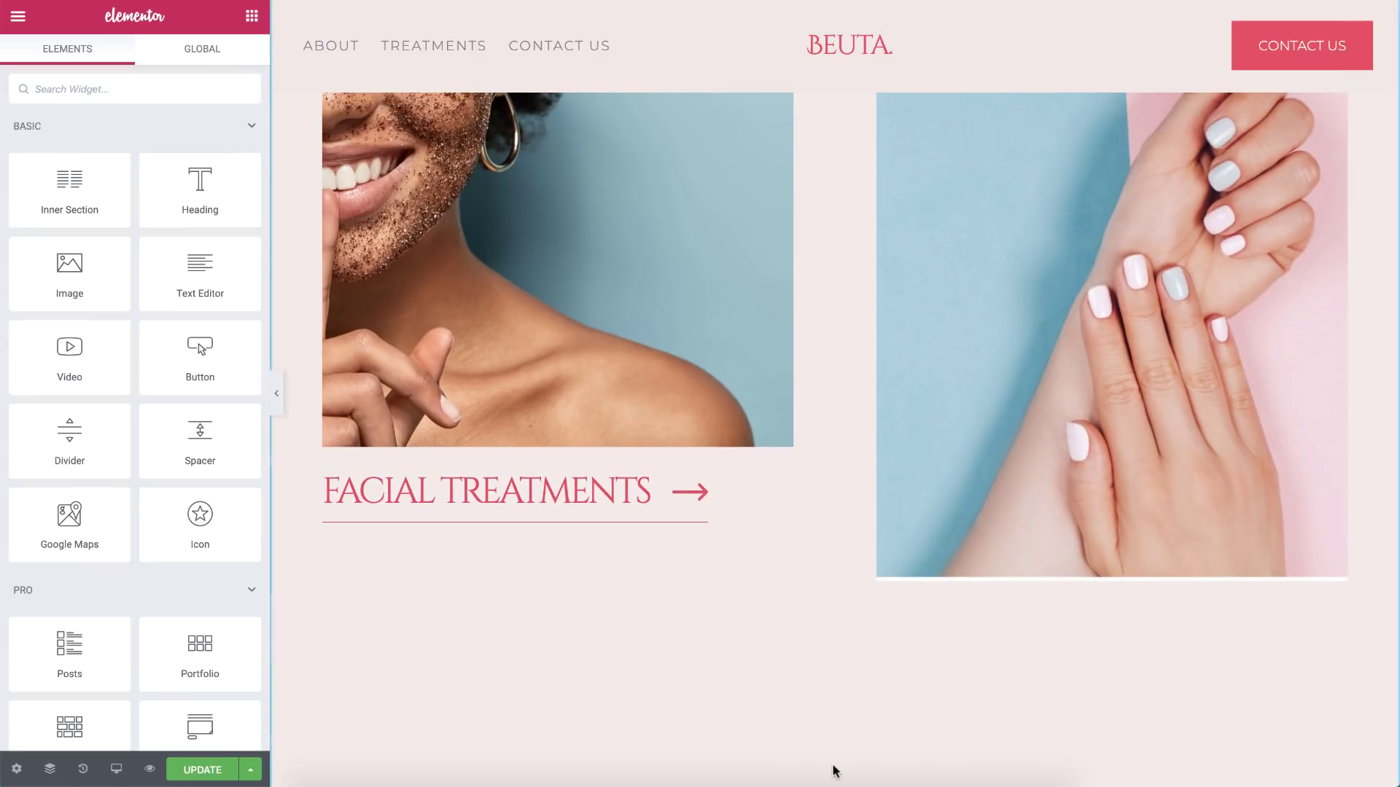
- Update the page and open the site-wide Theme Style settings
{"action": "left_click", "coordinate": [219, 771]}
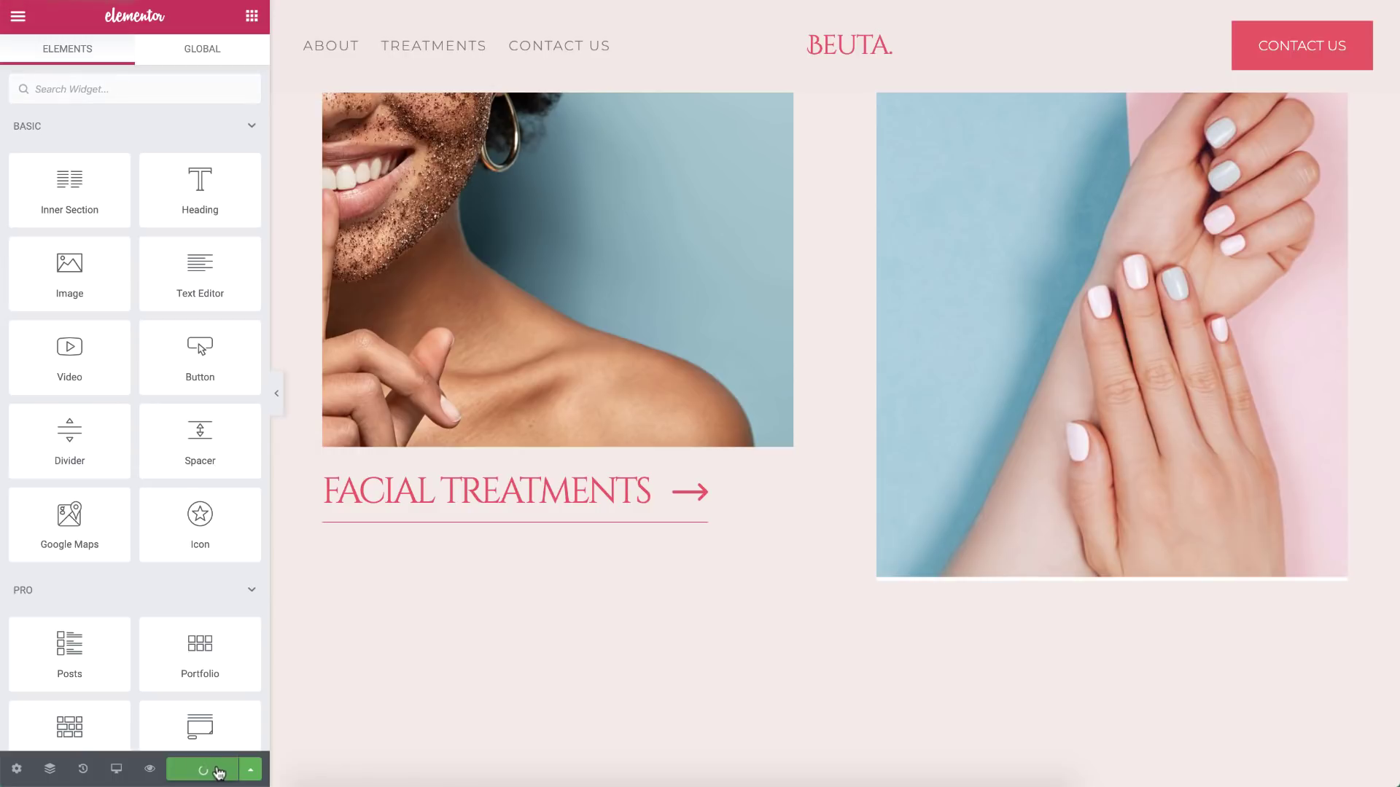
{"action": "left_click", "coordinate": [16, 16]}
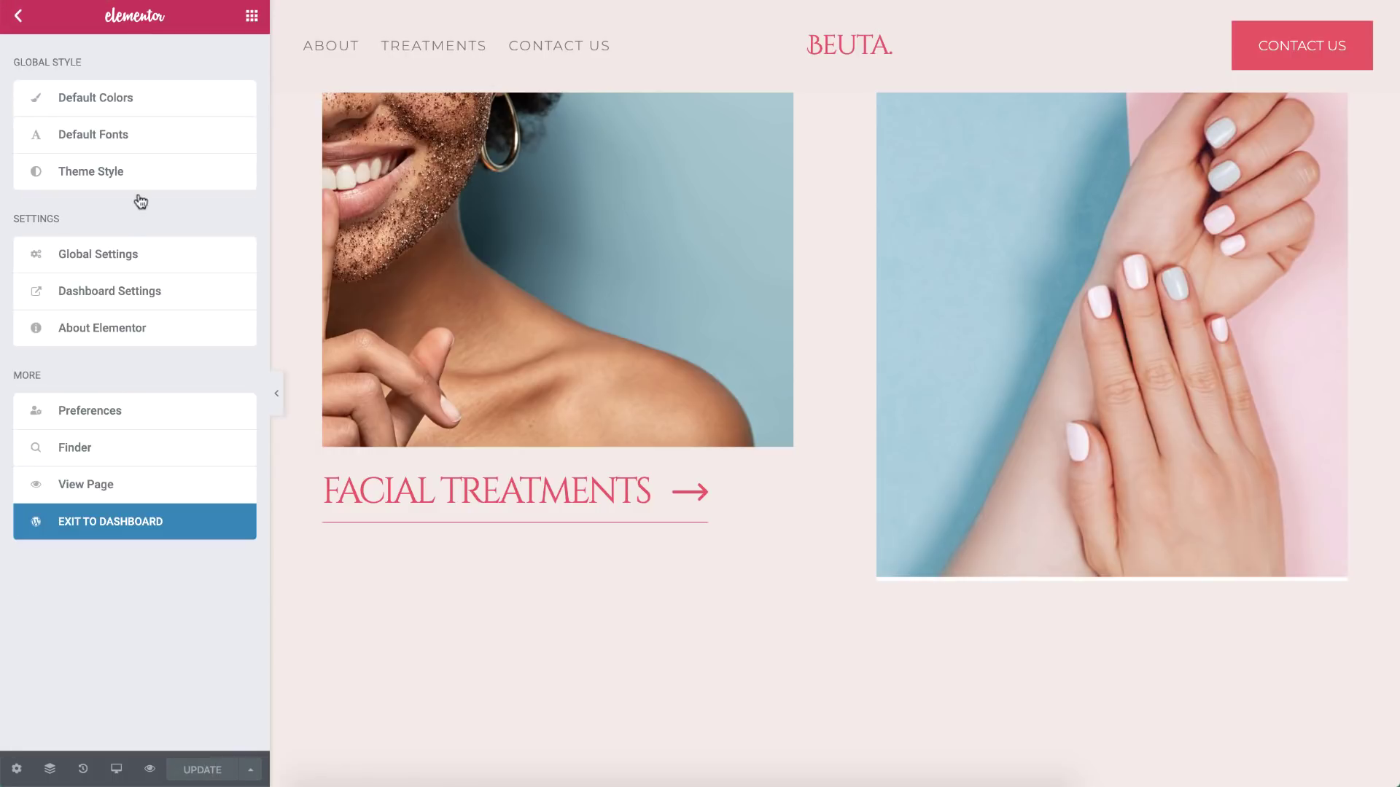
{"action": "scroll", "coordinate": [103, 175], "scroll_direction": "down", "scroll_amount": 1}
- Preview the page without the editing panel and look through the Theme Style's action history and revisions
{"action": "key", "text": "ctrl+p"}
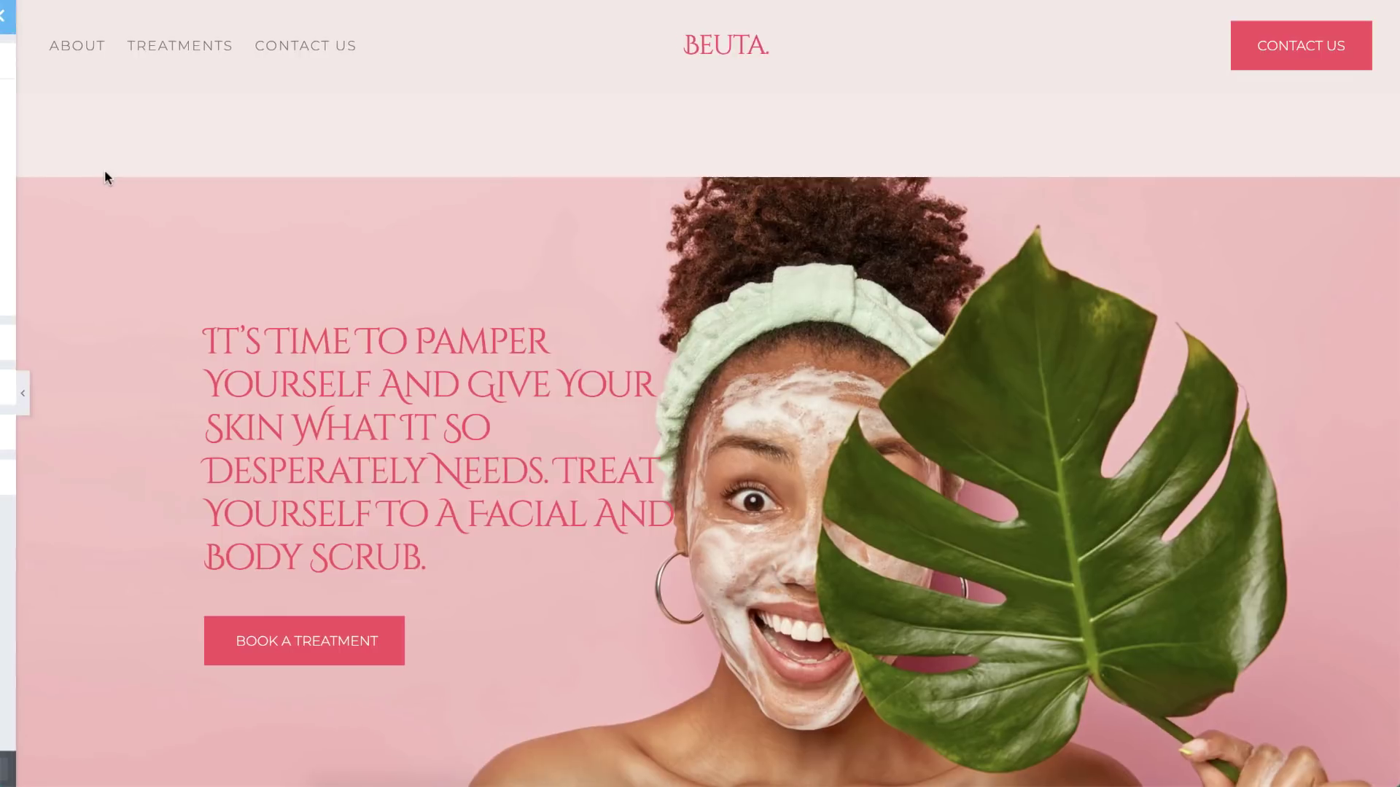
{"action": "key", "text": "ctrl+p"}
{"action": "left_click", "coordinate": [62, 771]}
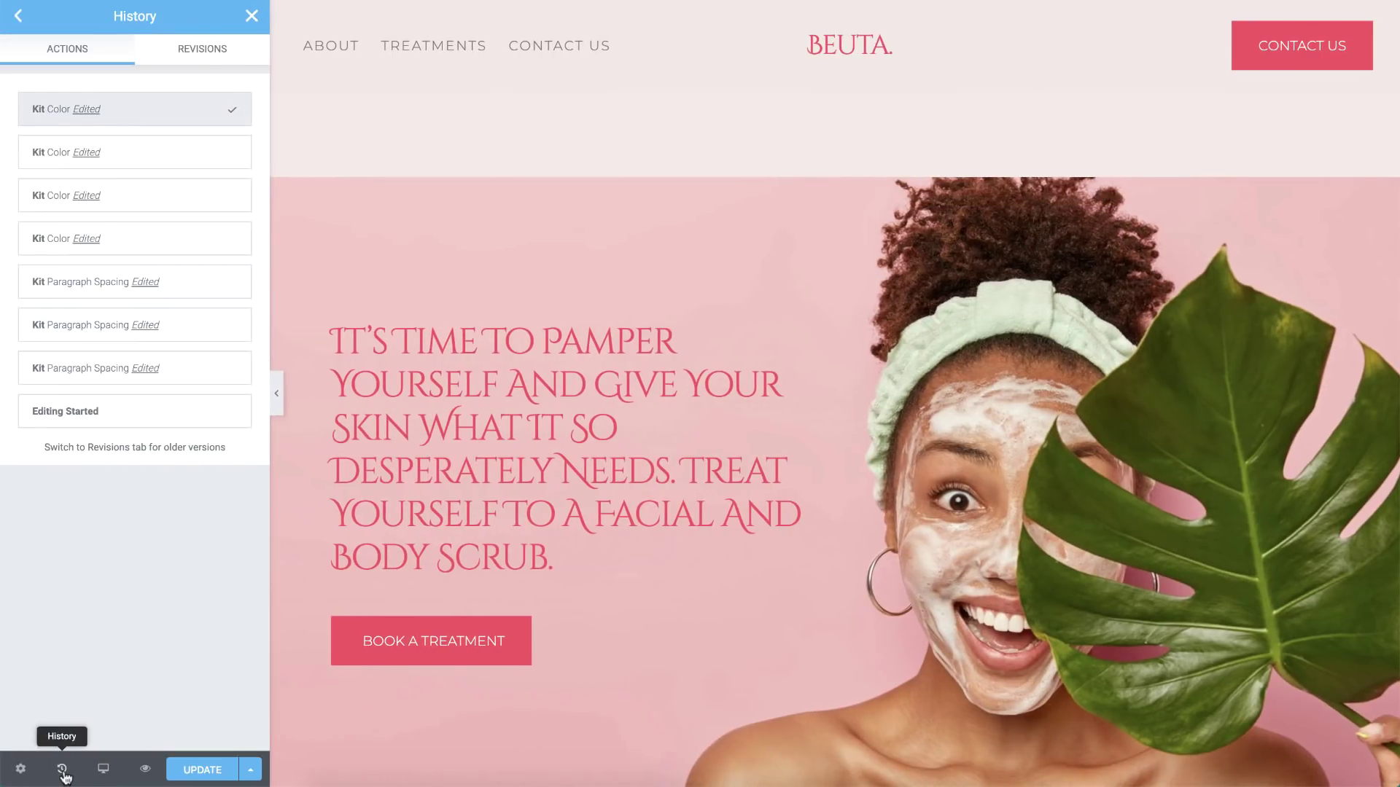
{"action": "left_click", "coordinate": [182, 56]}
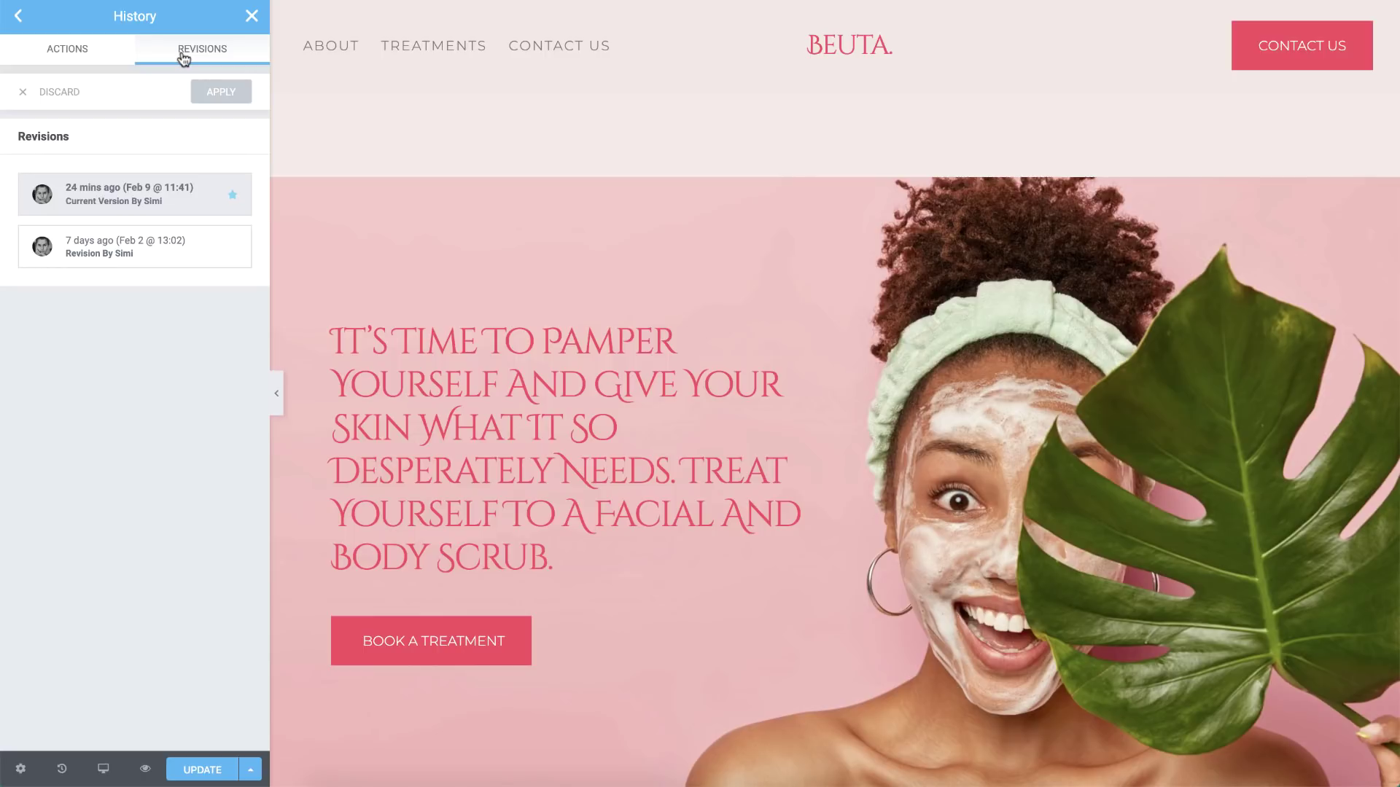
- Save the Theme Style using the additional save options
{"action": "left_click", "coordinate": [251, 773]}
{"action": "left_click", "coordinate": [201, 739]}
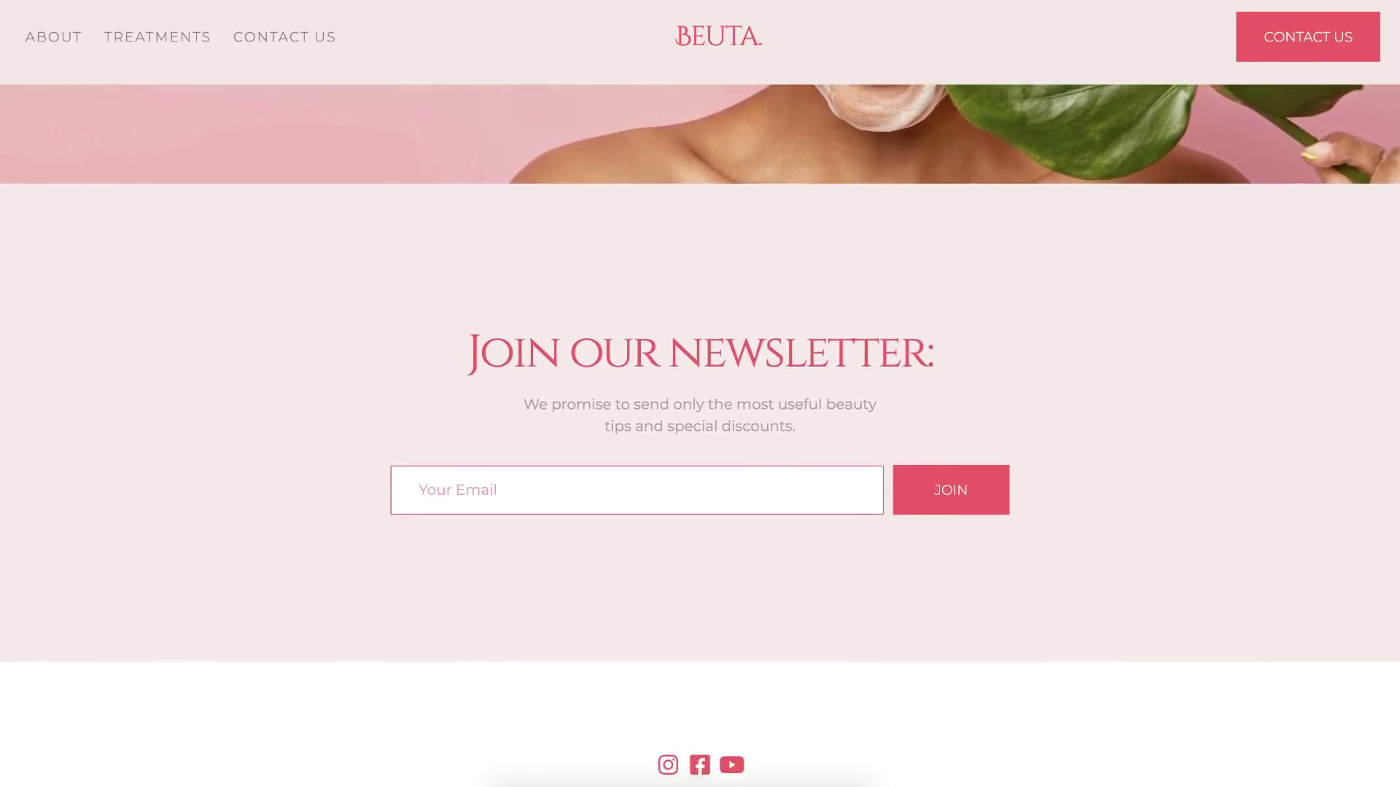
- Go to the Contact Us section of the finished page and check the focus styling of the form's Name and Email fields
{"action": "left_click", "coordinate": [278, 41]}
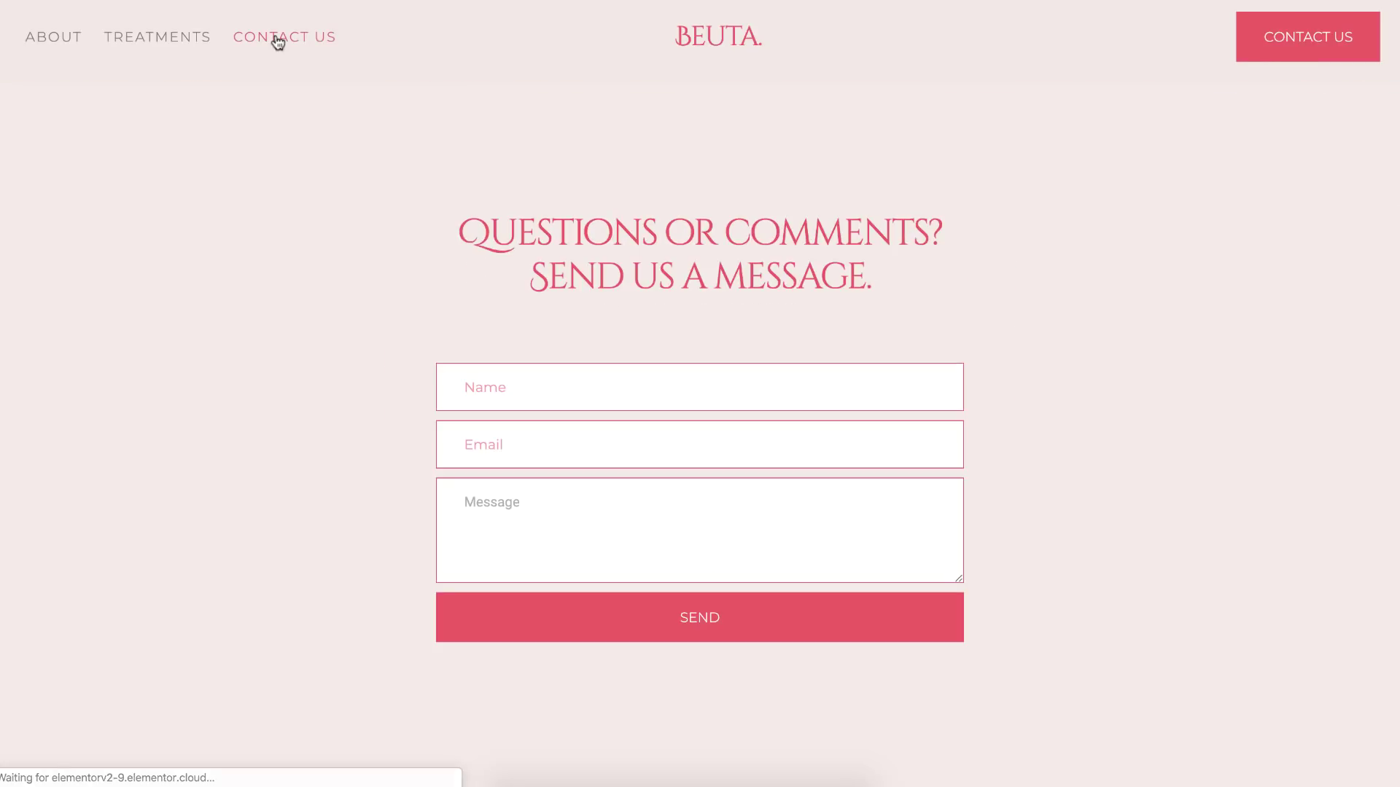
{"action": "left_click", "coordinate": [517, 387]}
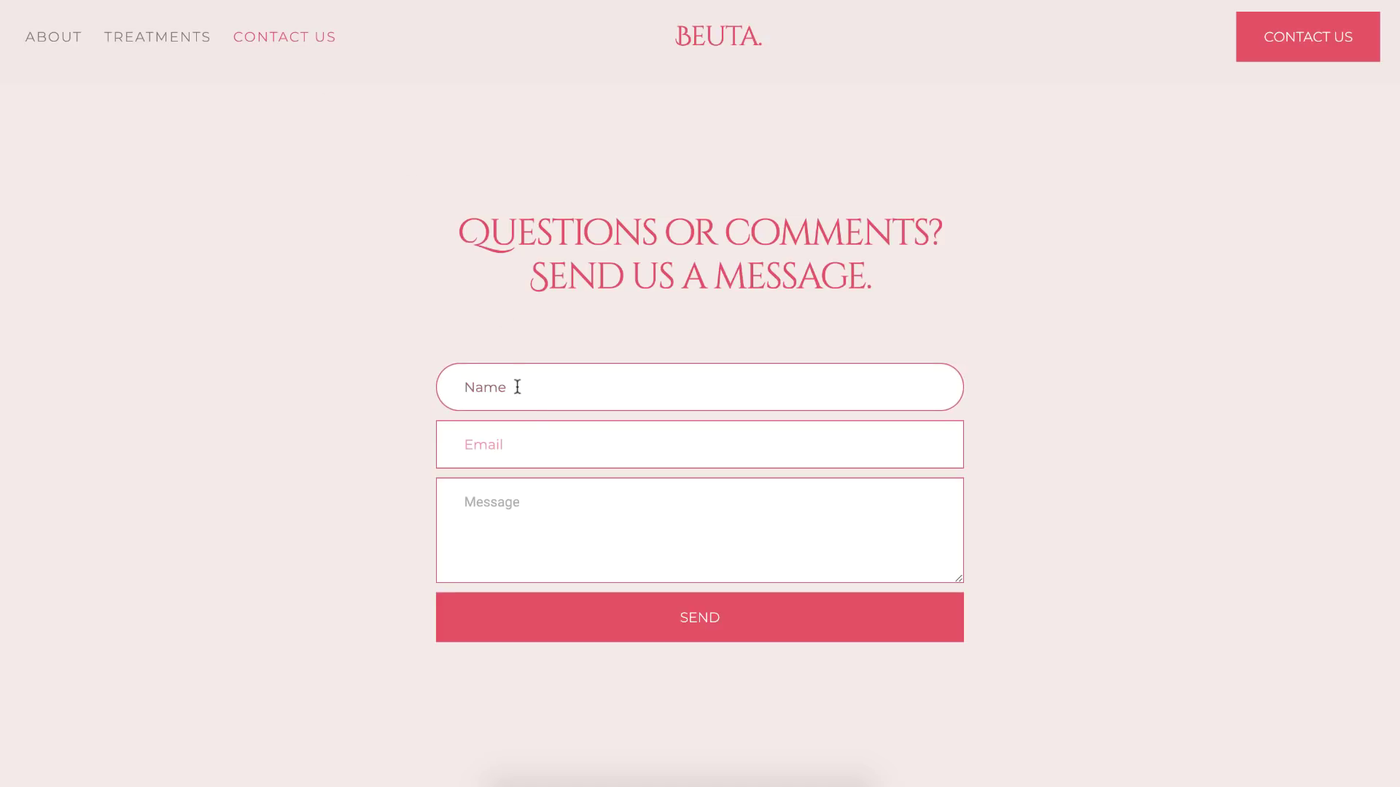
{"action": "left_click", "coordinate": [522, 437]}
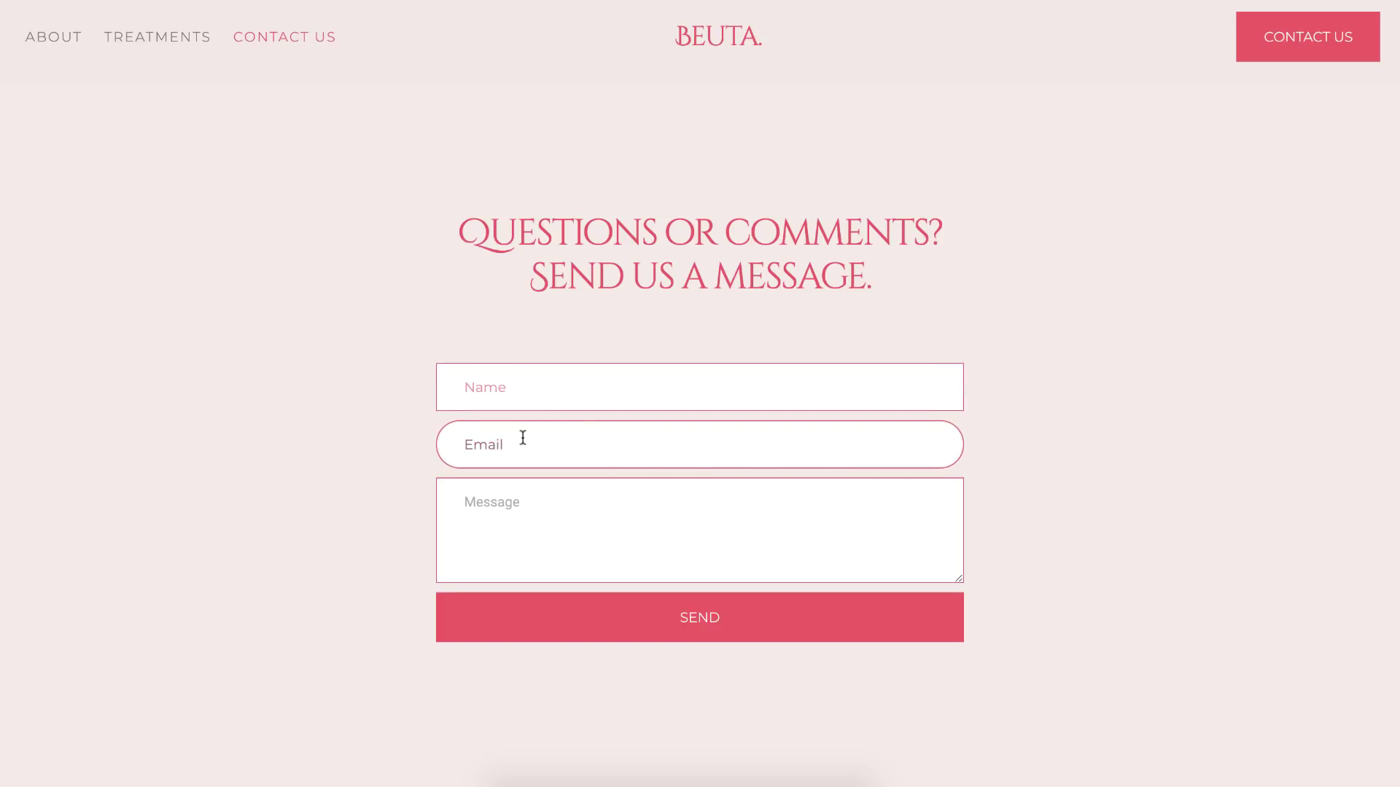